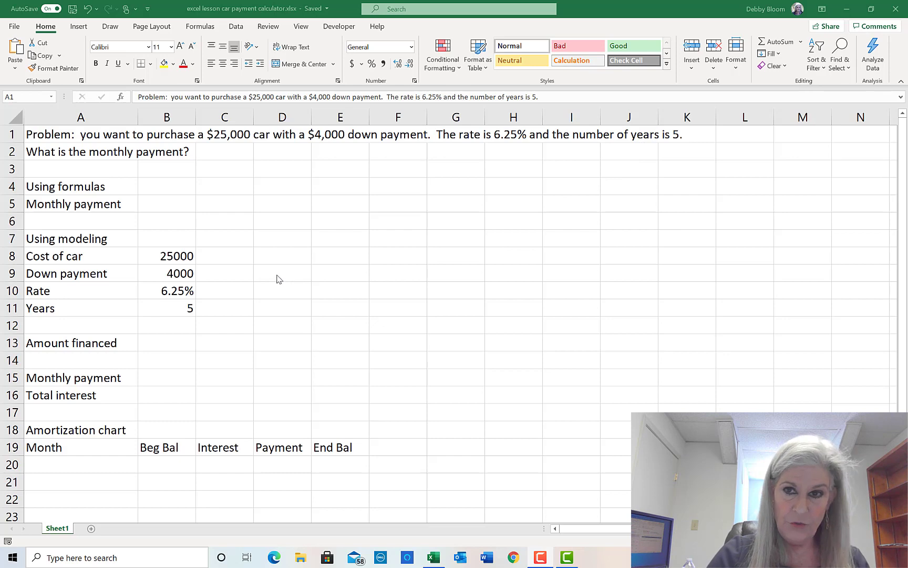
- Select cell B5 for the monthly payment and show the Formulas ribbon
click(161, 204)
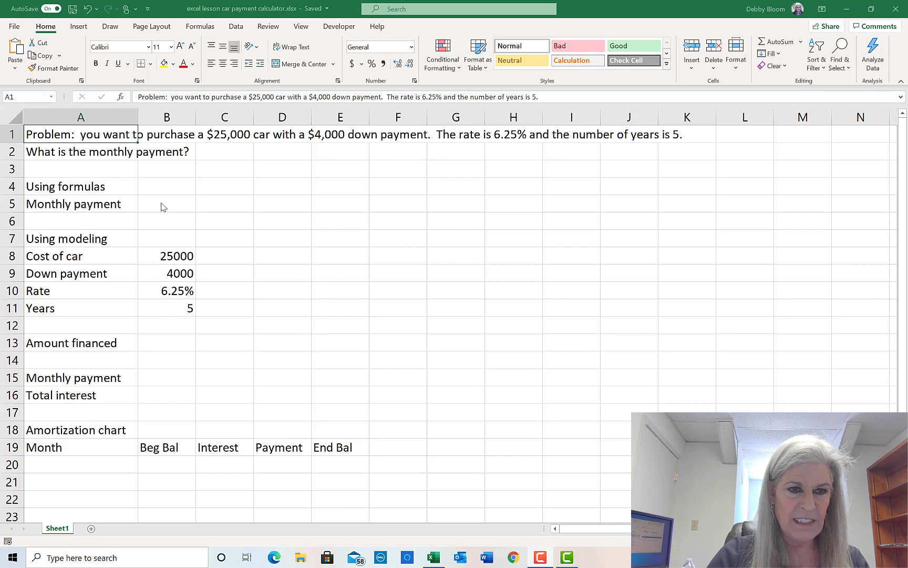
click(165, 204)
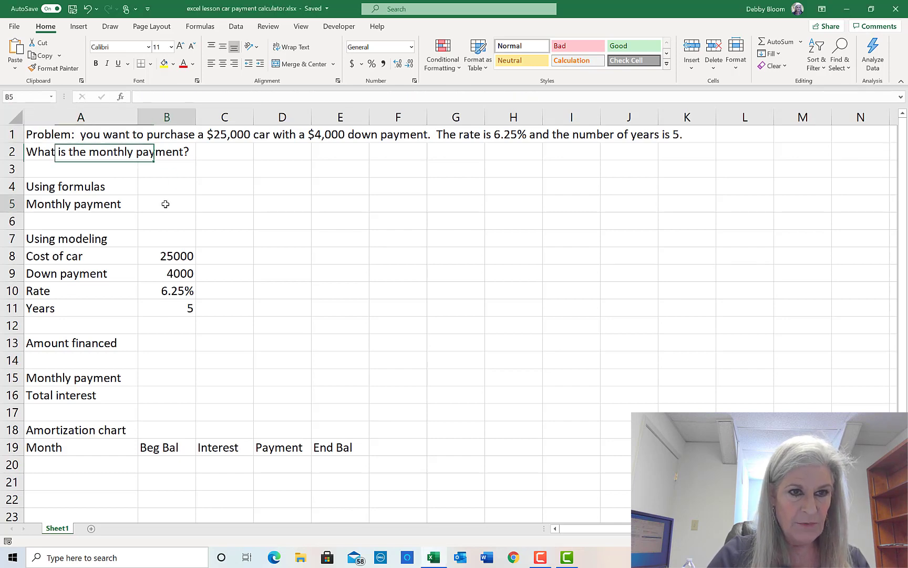
click(200, 27)
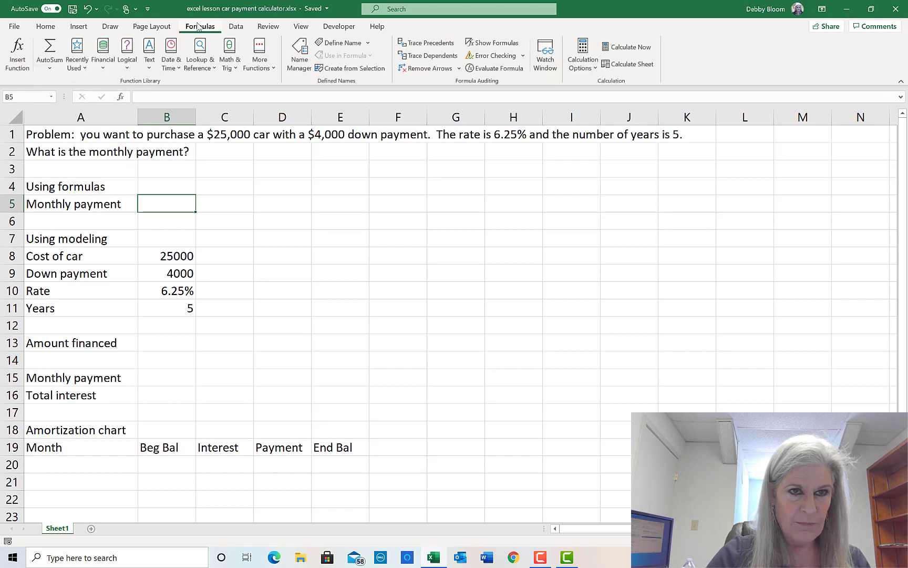
- Insert the Financial PMT function into B5 with rate 6.25%/12 and 5*12 periods
click(104, 66)
drag(173, 121, 172, 250)
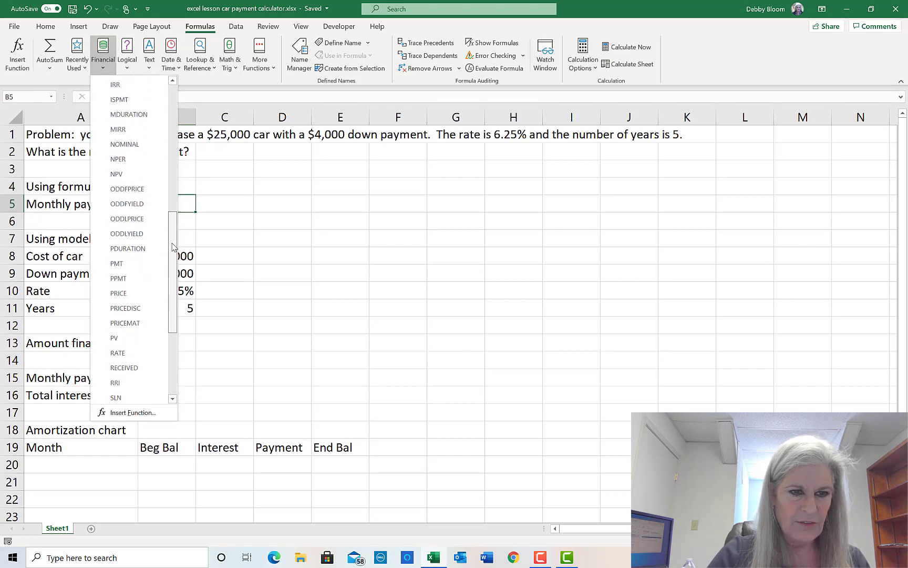
click(151, 265)
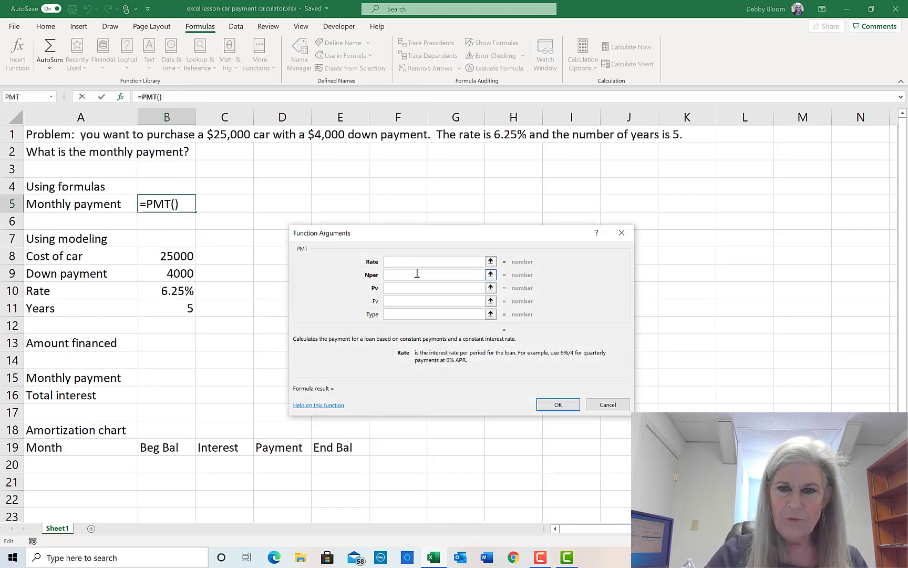
text(6.25%)
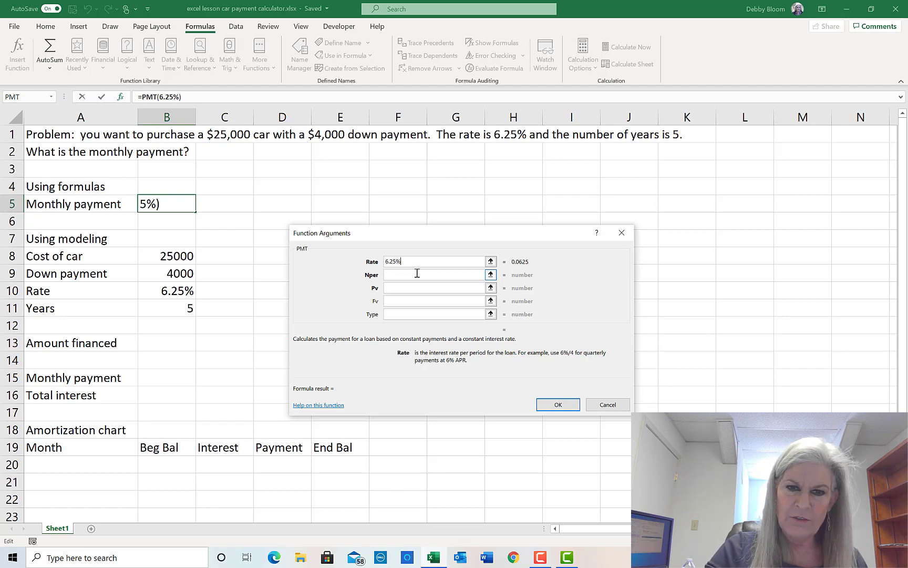
text(/12)
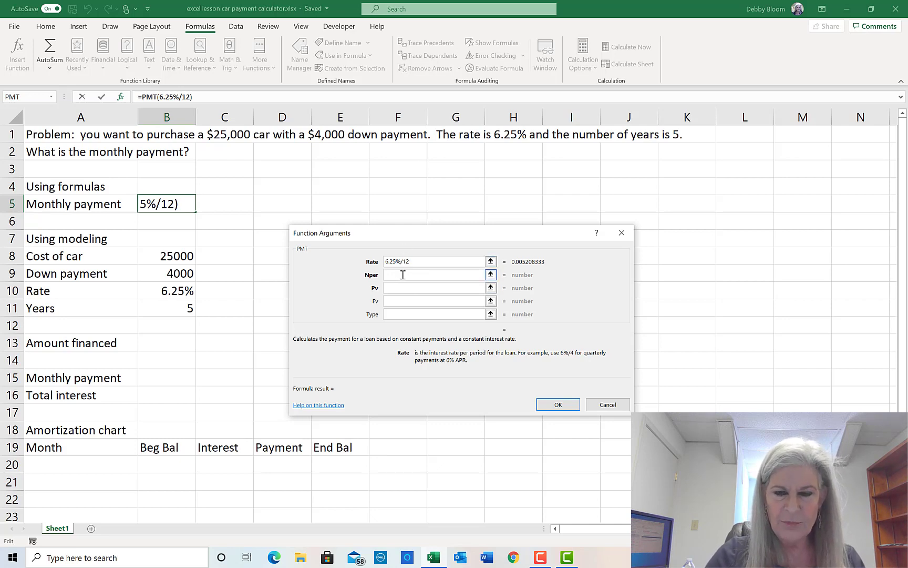
click(403, 274)
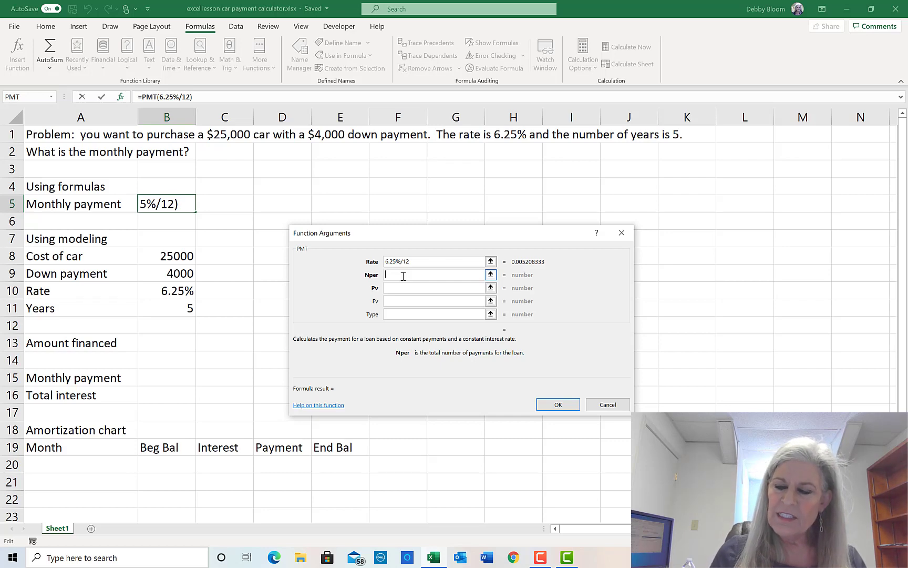
text(5)
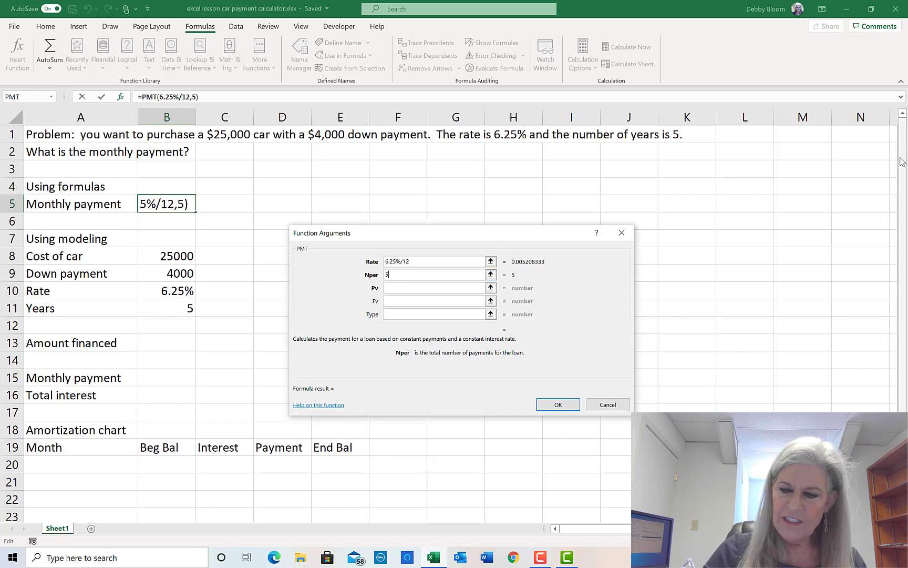
text(*12)
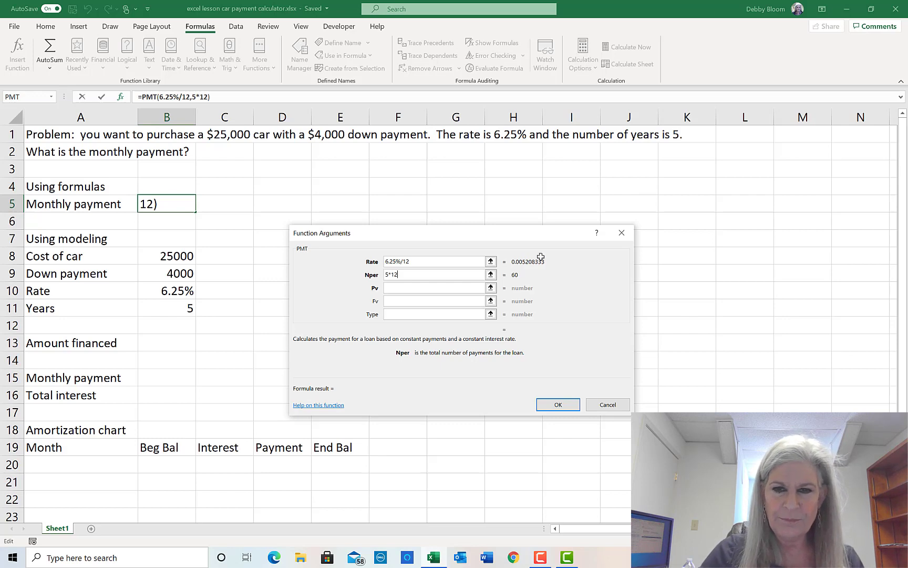
click(404, 289)
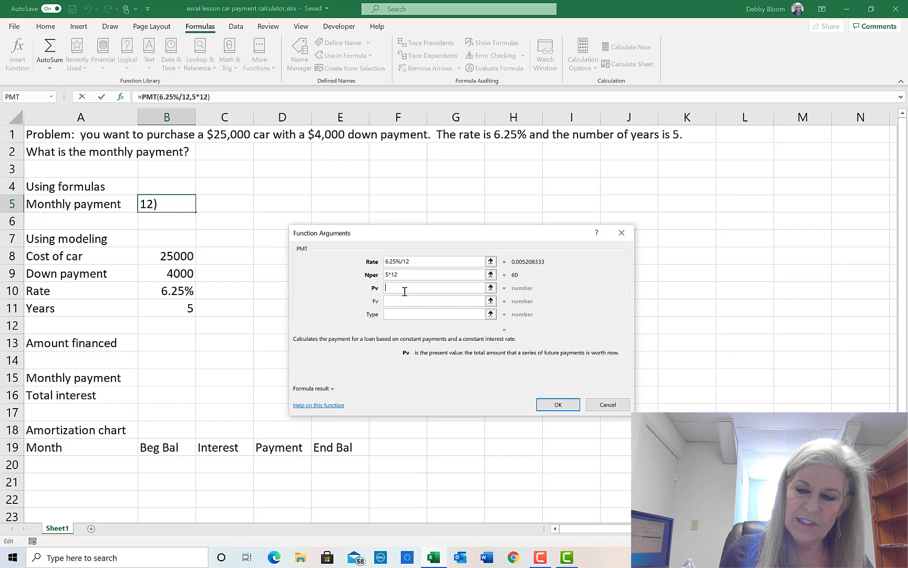
- Enter -21000 as the present value to finish =PMT(6.25%/12,5*12,-21000), giving $408.43
text(-)
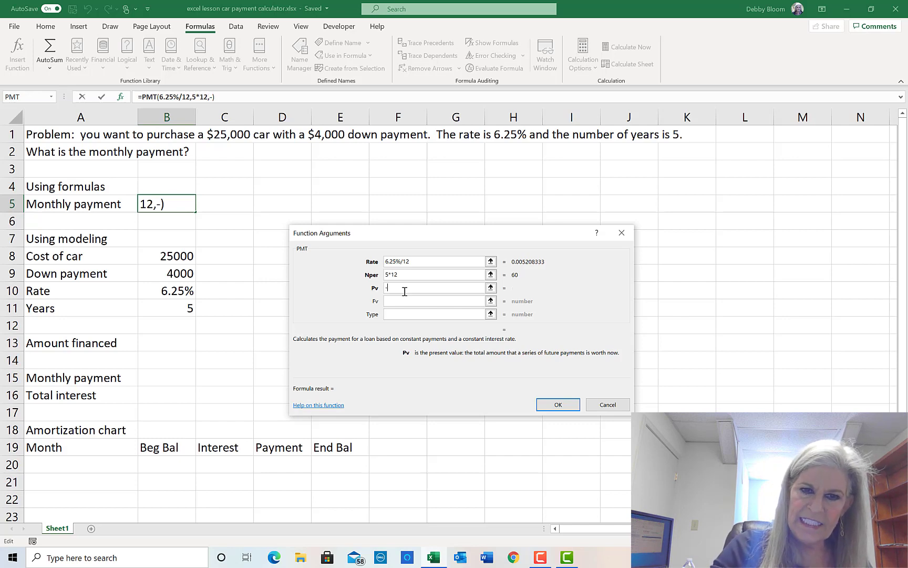
text(21000)
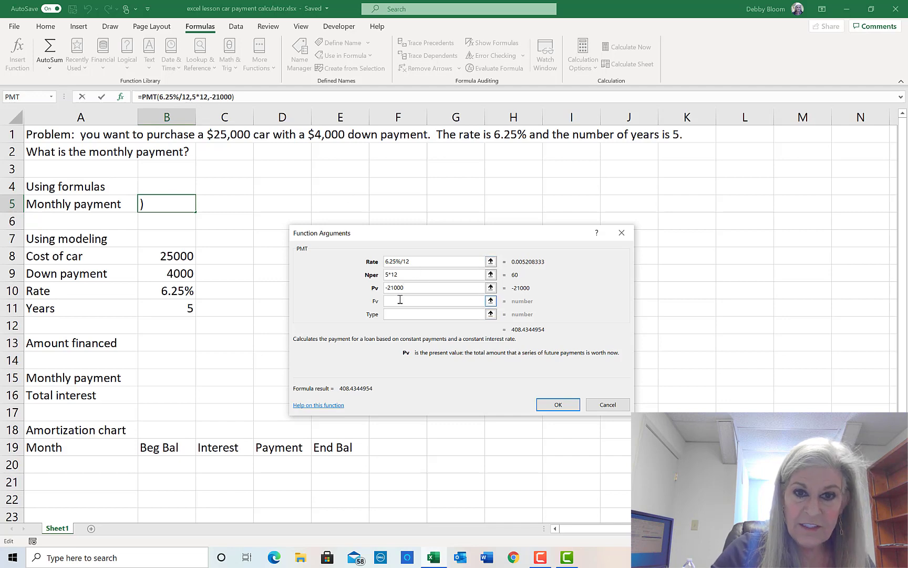
click(419, 300)
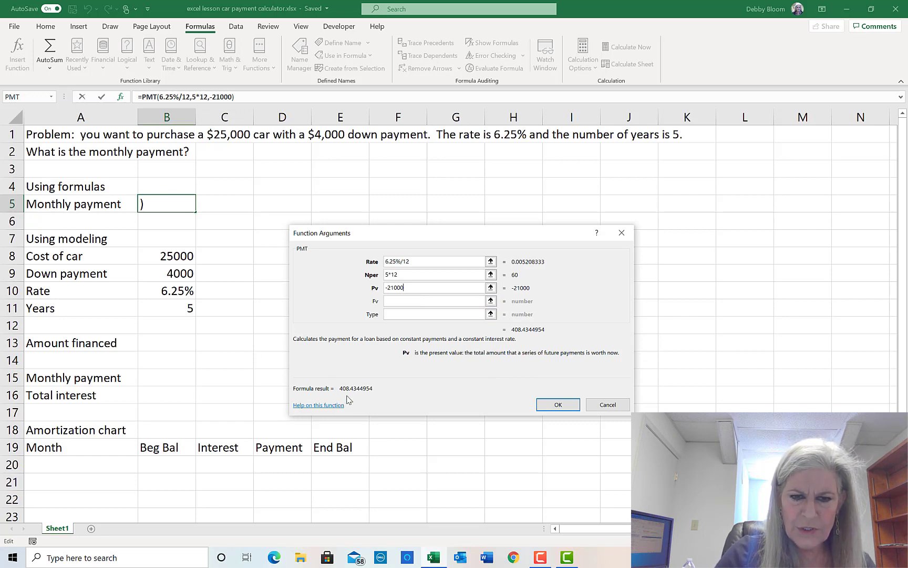
click(558, 406)
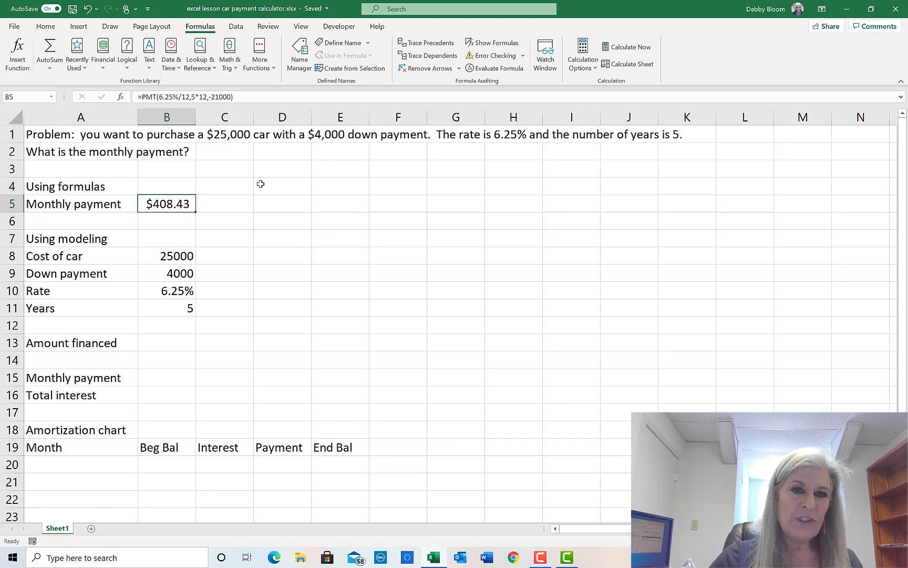
click(234, 136)
click(339, 131)
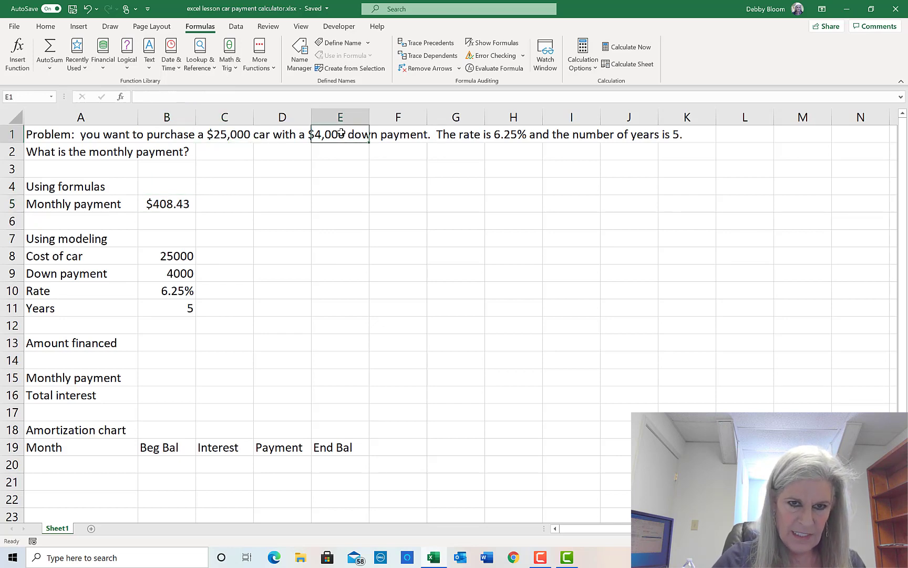
click(519, 129)
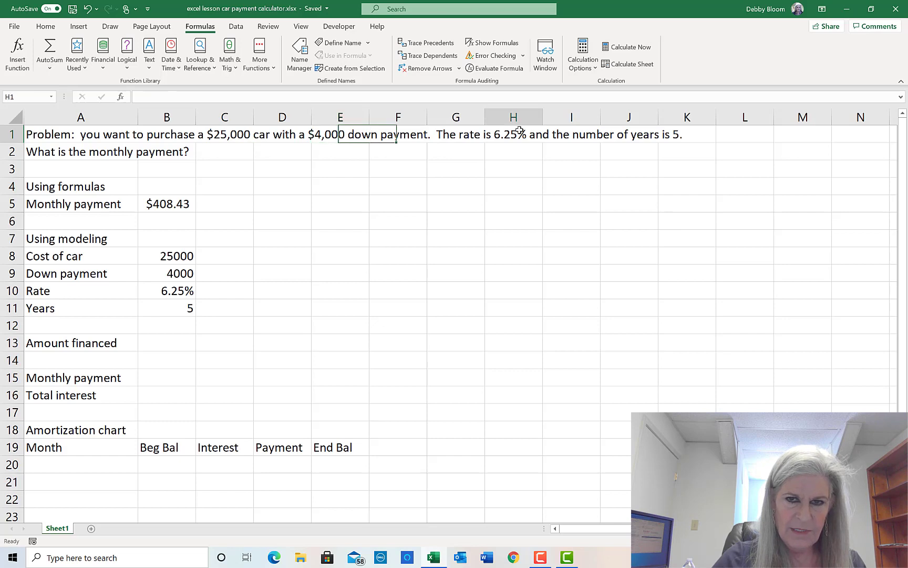
click(682, 132)
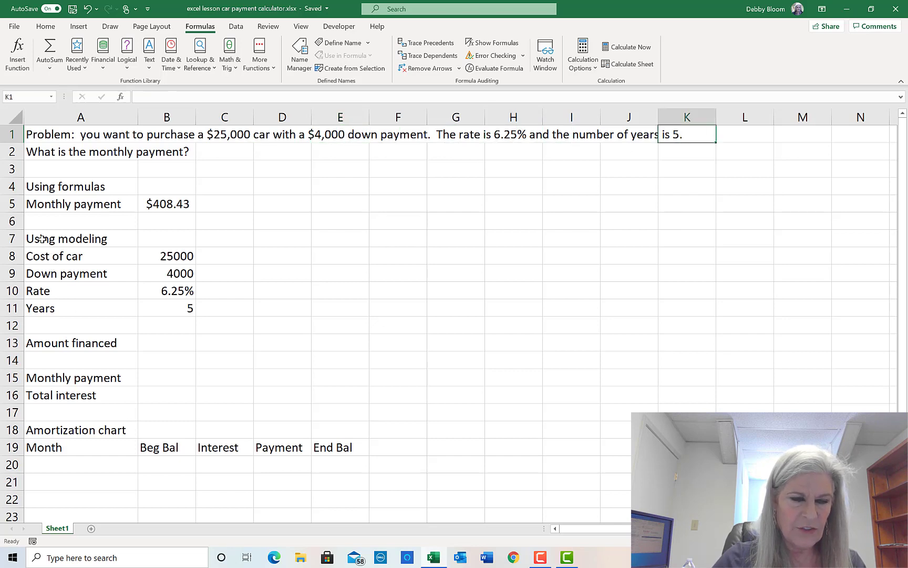
drag(44, 239, 170, 308)
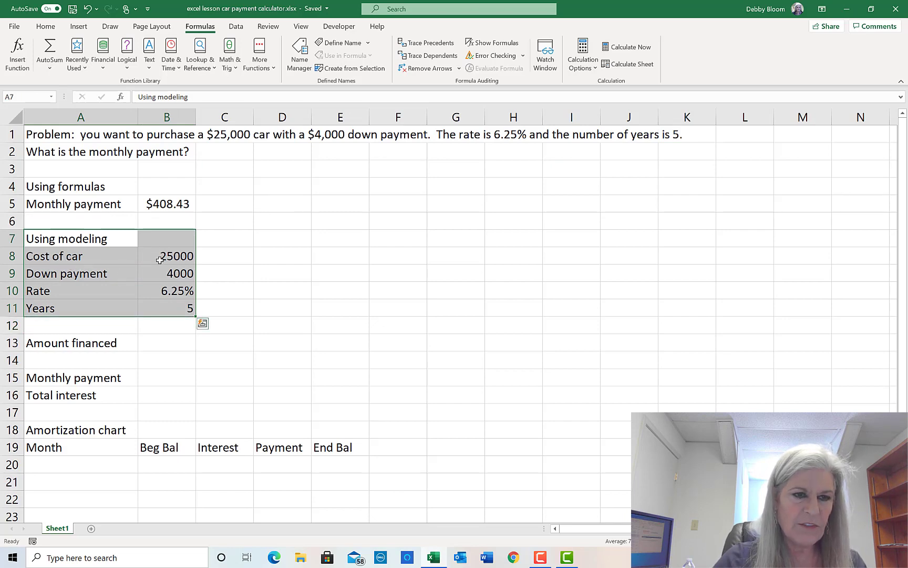
- Review the cost, down payment, rate and years in B8:B11, then begin a formula in B13
click(174, 256)
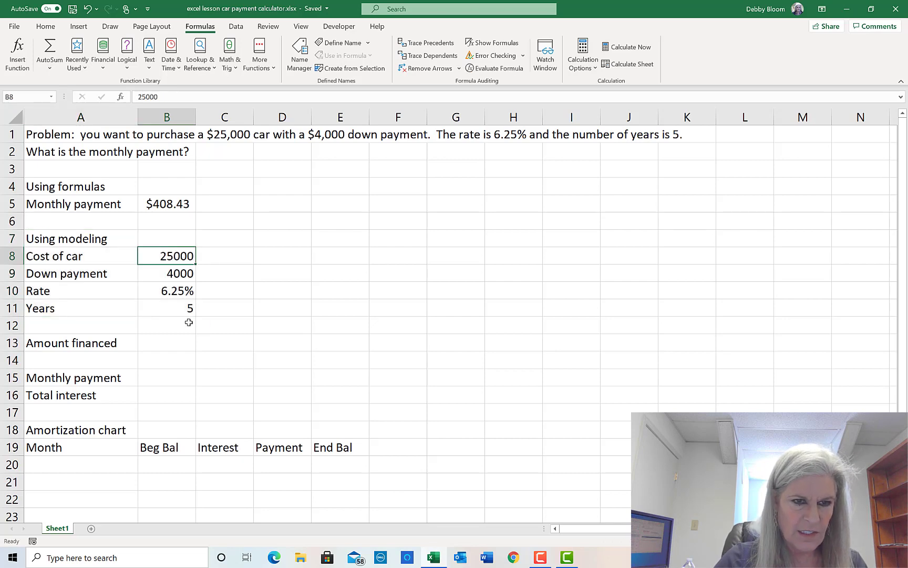
click(160, 276)
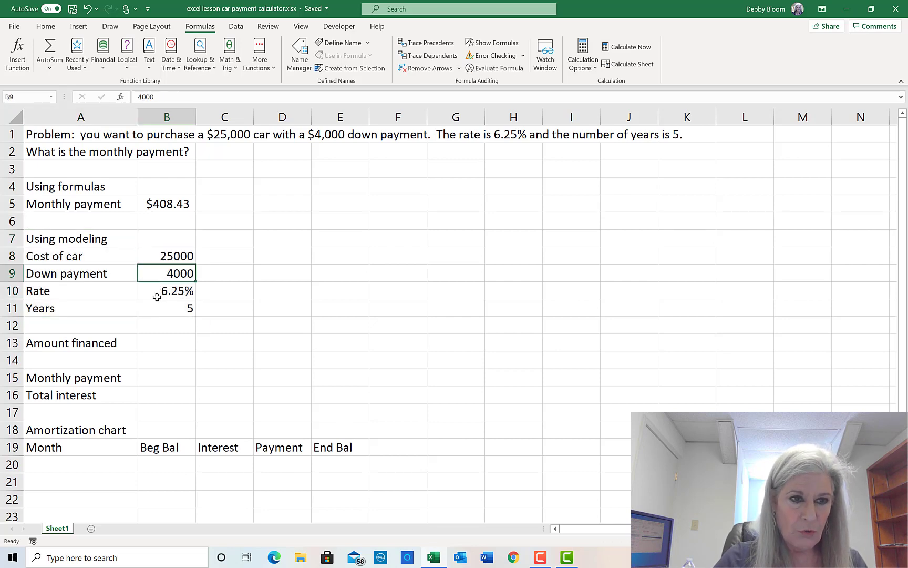
click(156, 291)
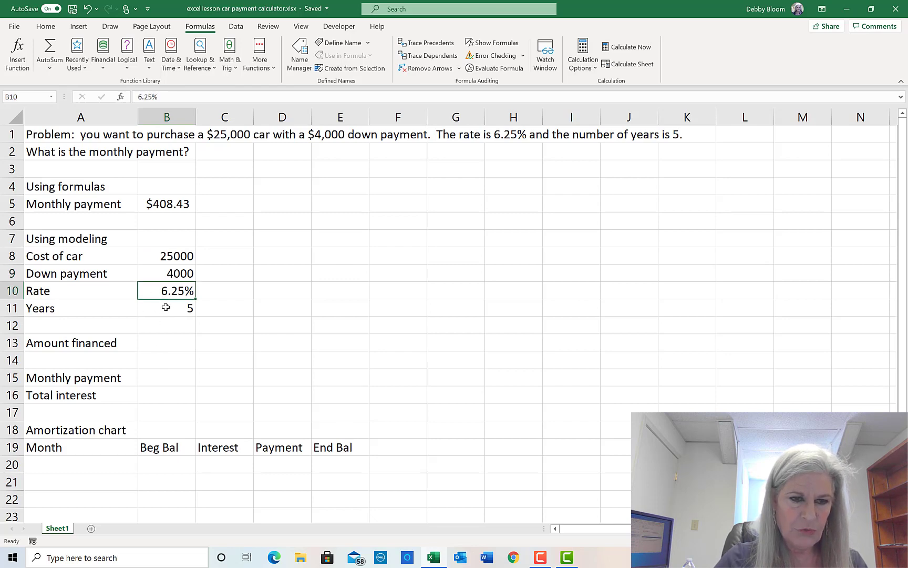
click(165, 307)
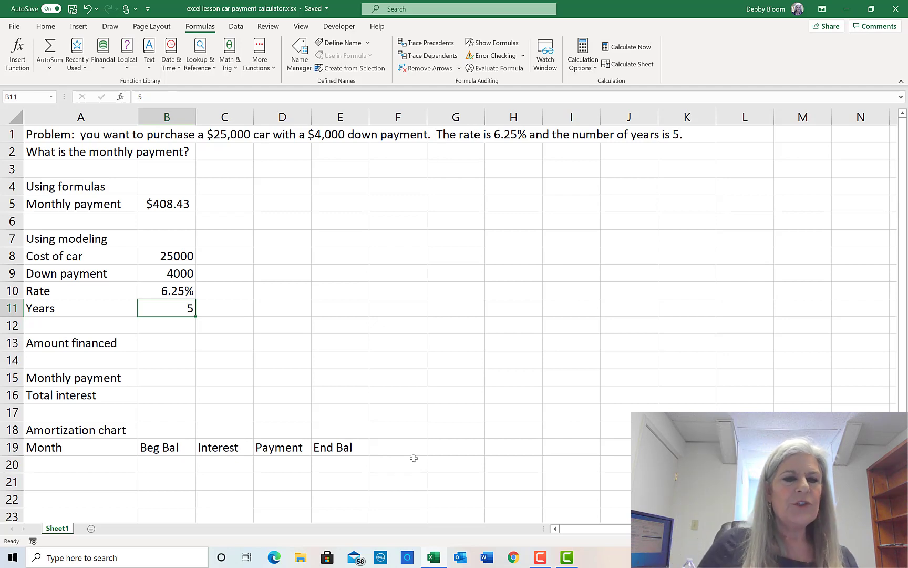
click(181, 342)
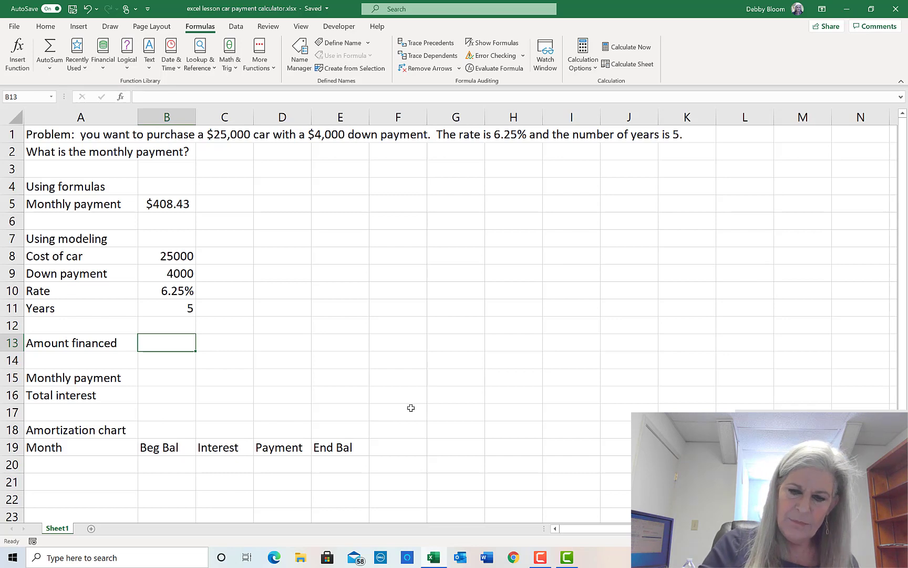
text(=)
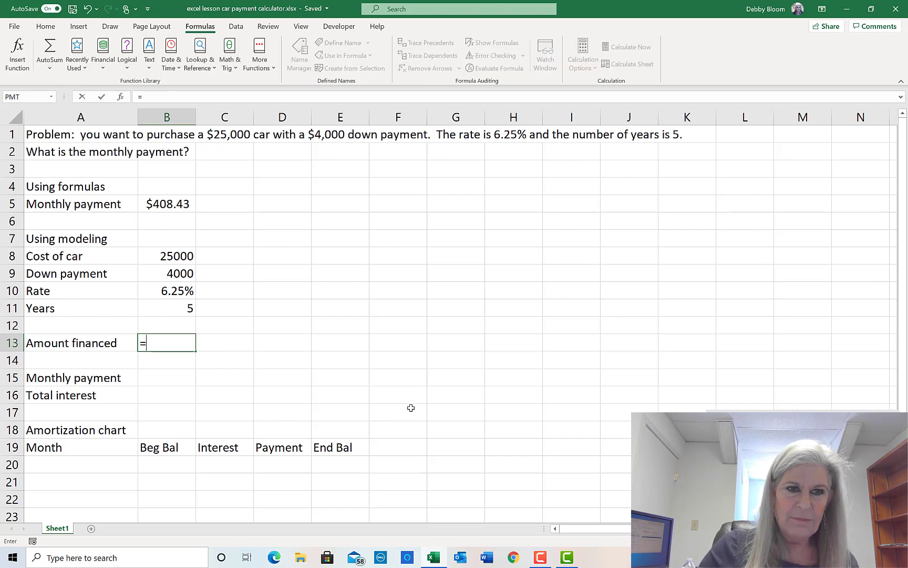
- Enter =B8-B9 in B13 so the amount financed shows 21000
click(174, 255)
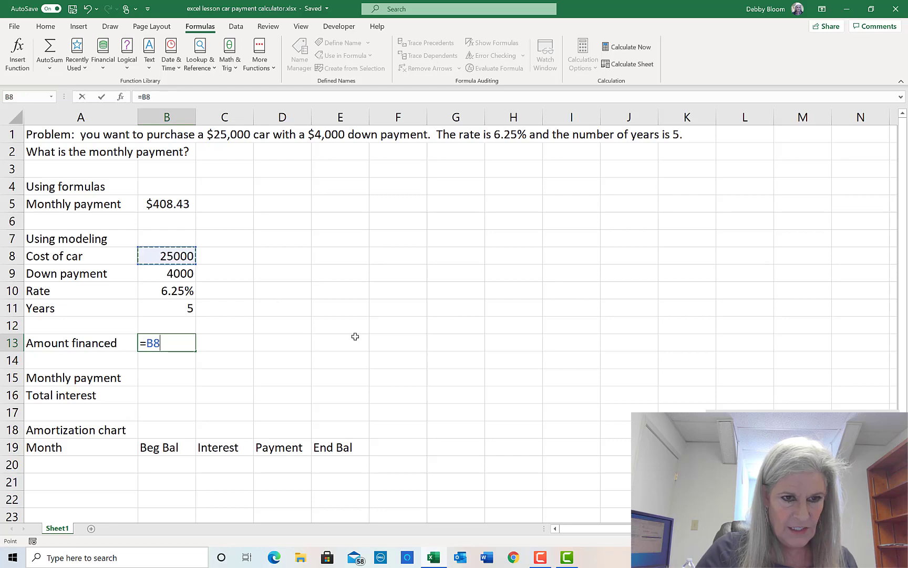
text(-)
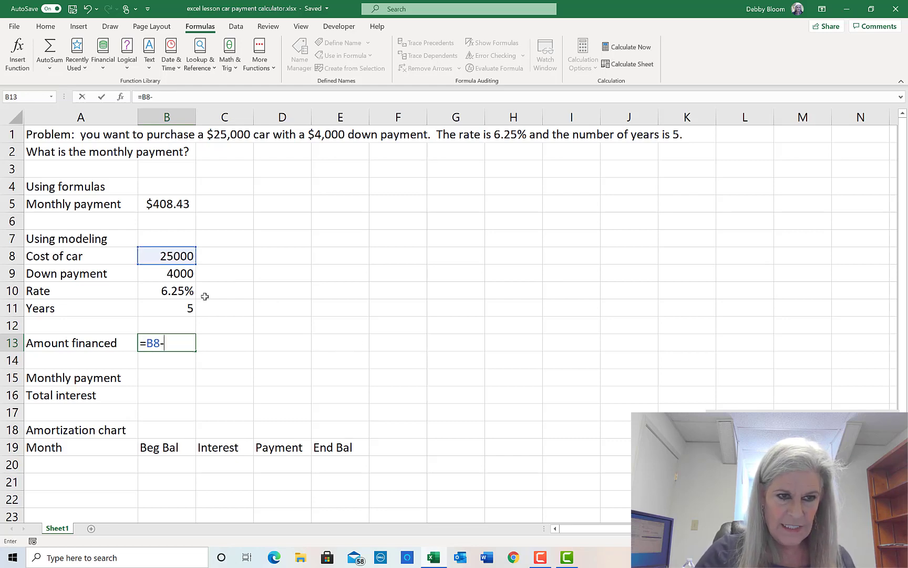
click(157, 274)
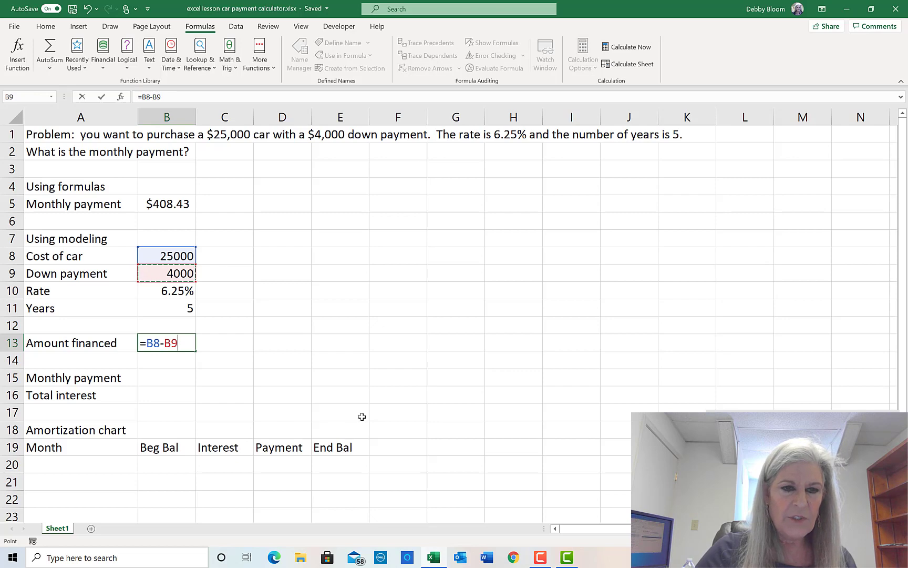
key(Return)
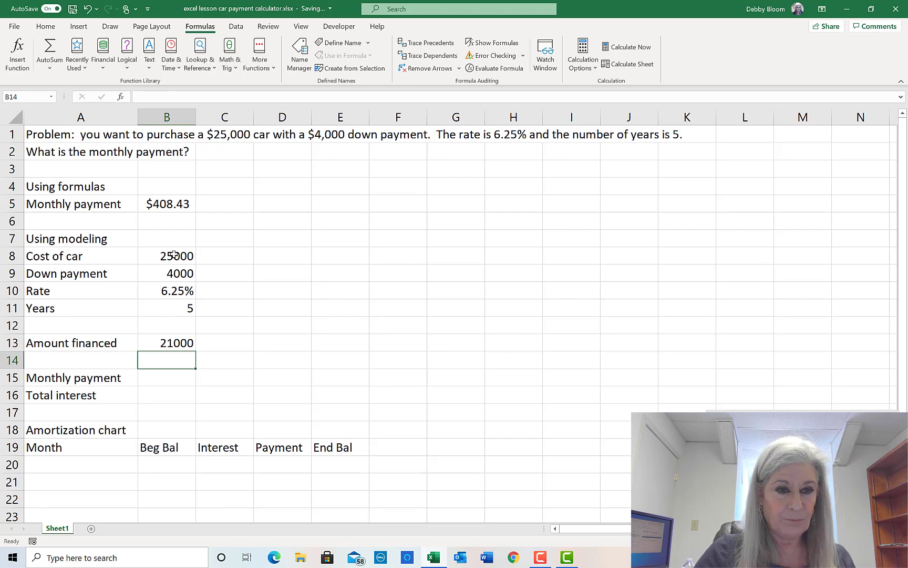
click(157, 277)
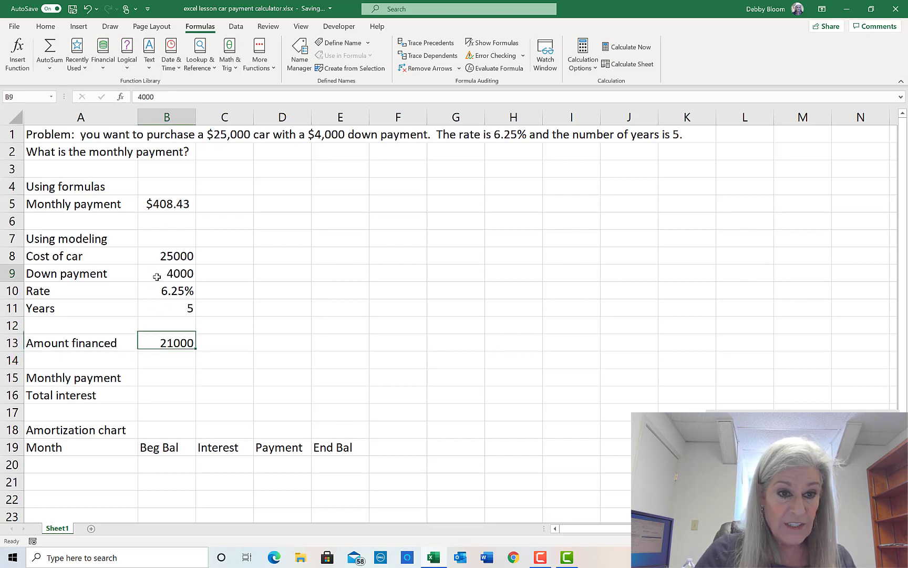
text(500)
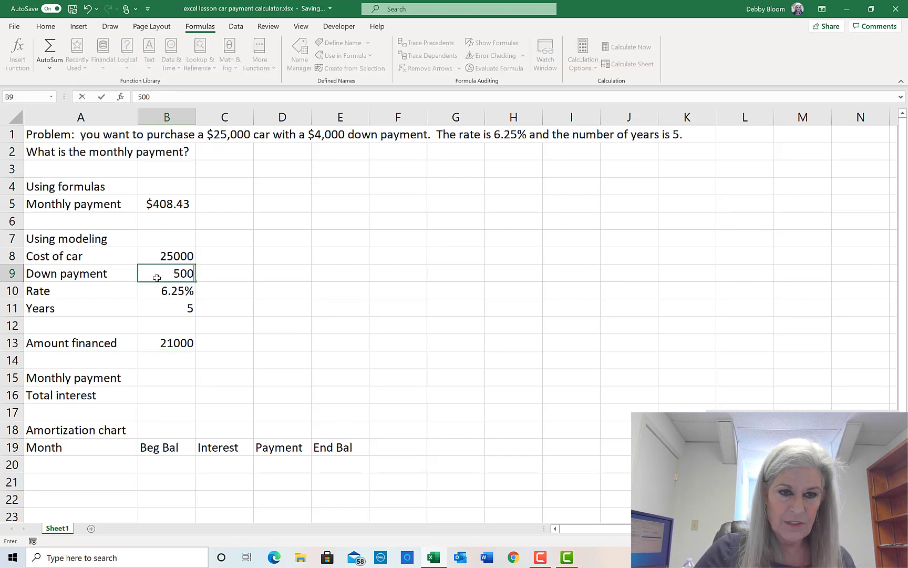
text(0)
key(Return)
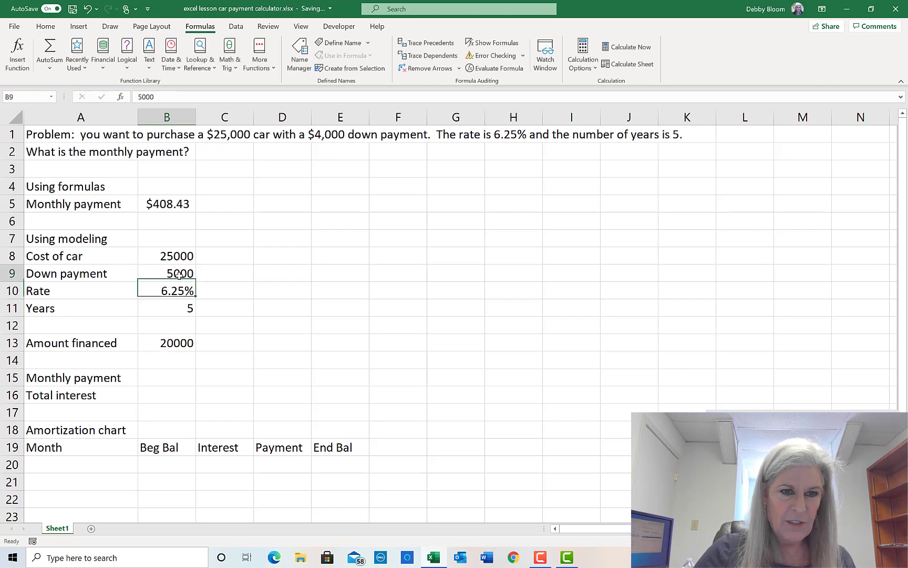
click(179, 275)
text(4000)
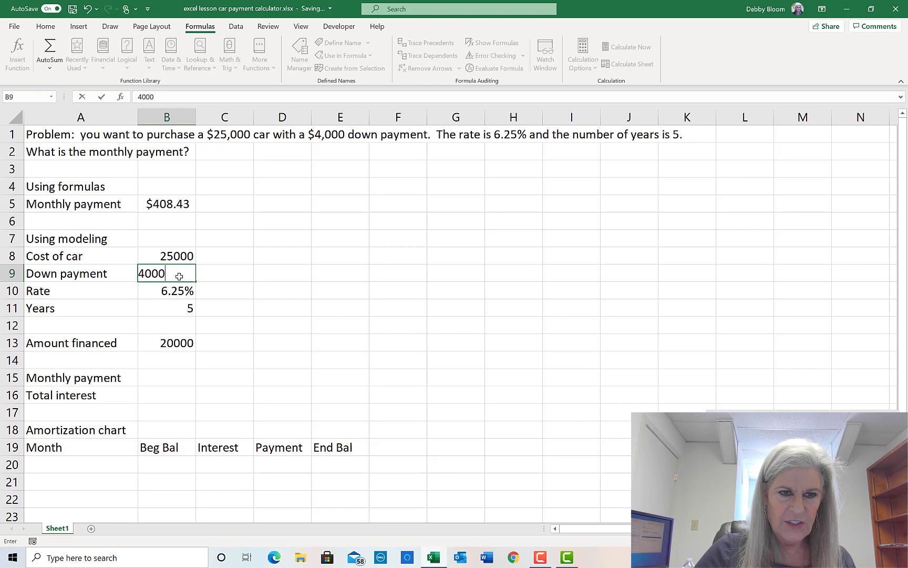
key(Return)
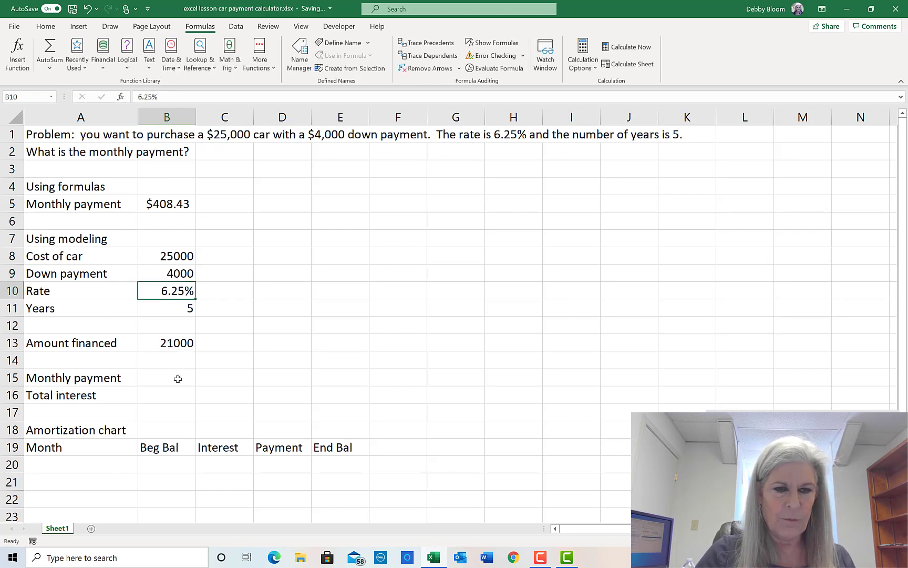
key(Down)
key(Down)
key(Down)
key(Down)
key(Down)
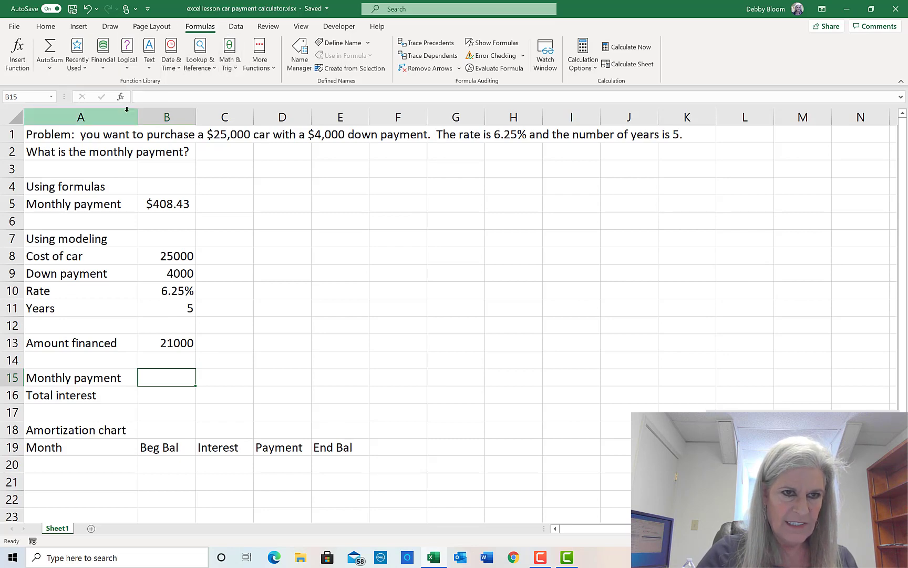
- Insert a PMT formula with rate B10/12, periods B11*12 and present value -B13, giving $408.43
click(106, 72)
drag(173, 129, 195, 244)
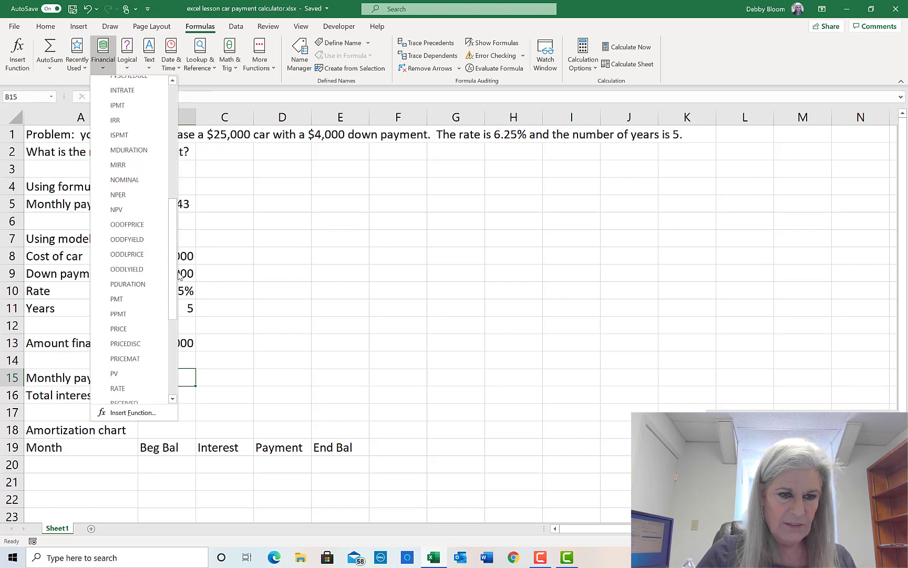
click(151, 300)
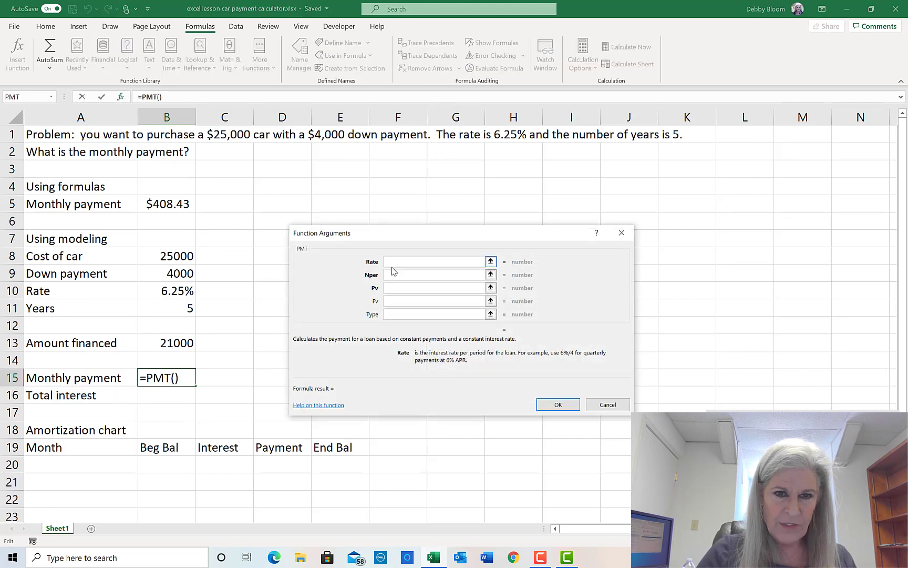
click(164, 288)
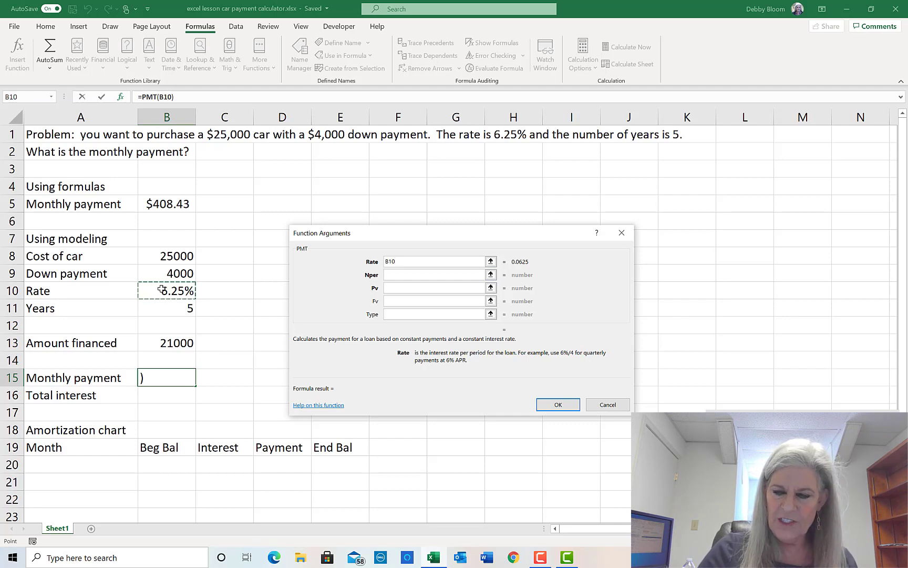
text(/12)
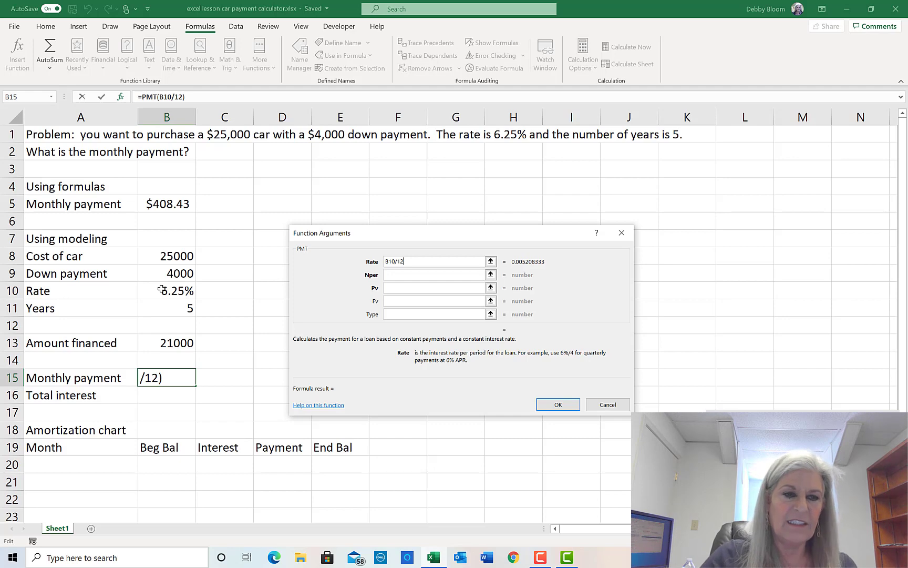
click(401, 275)
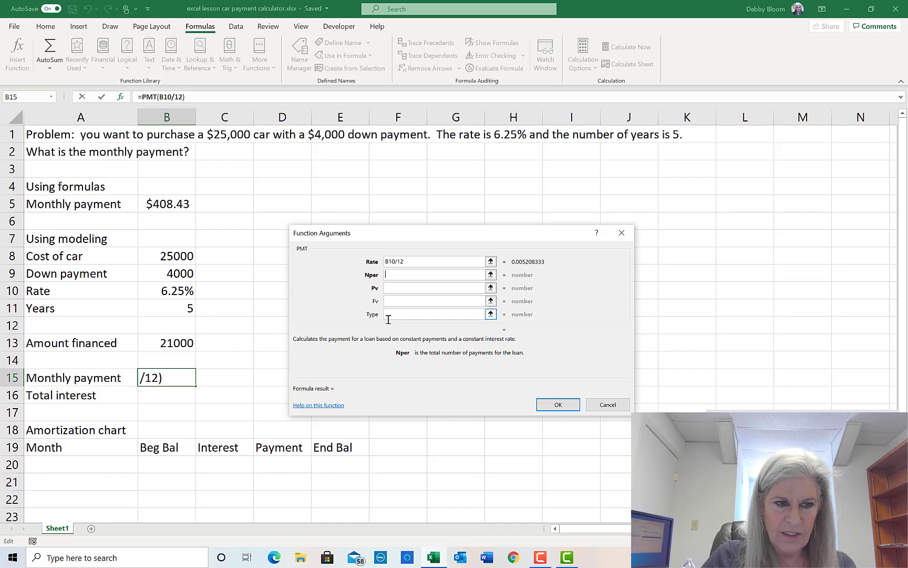
click(182, 308)
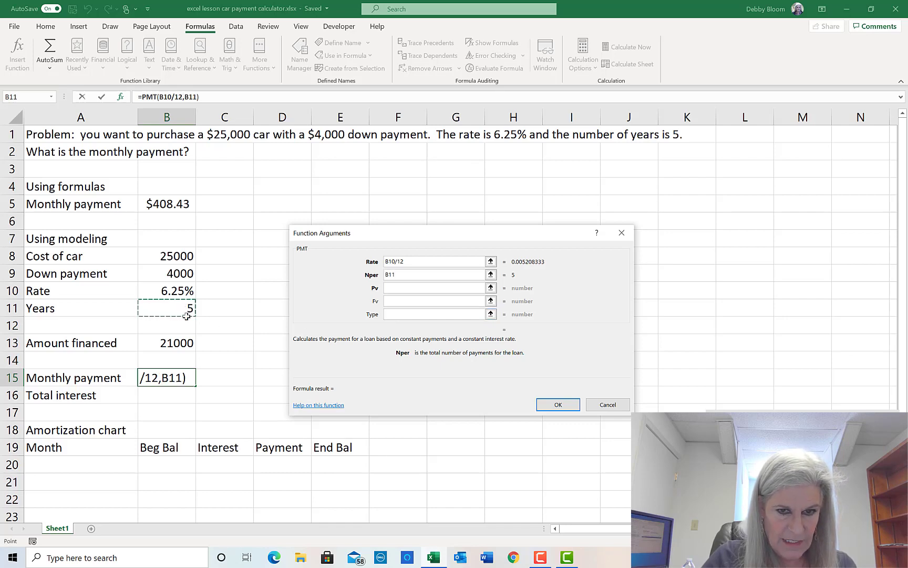
text(*)
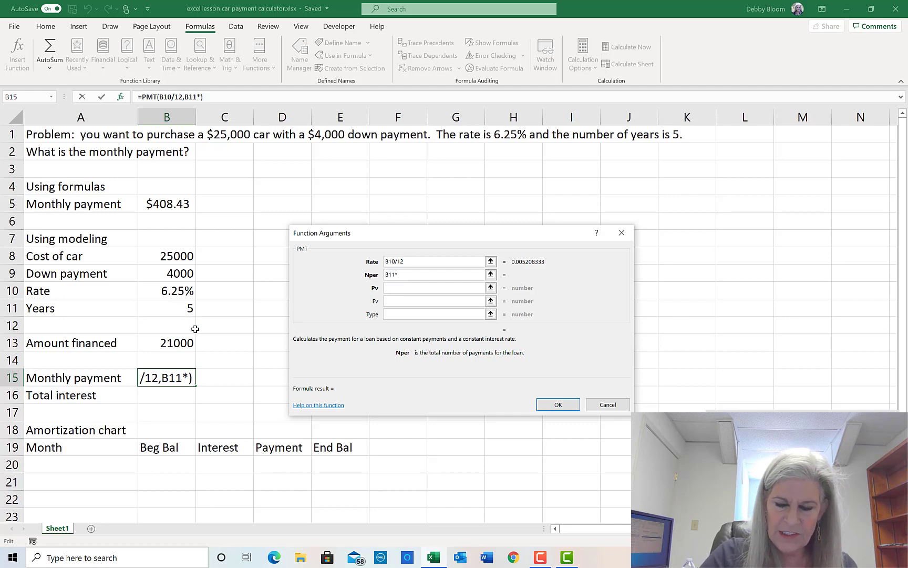
text(12)
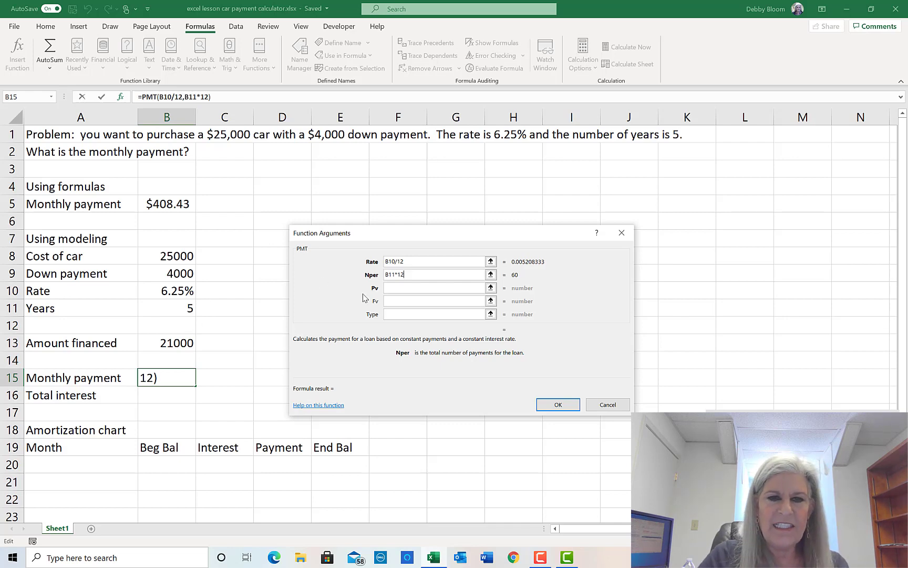
click(402, 289)
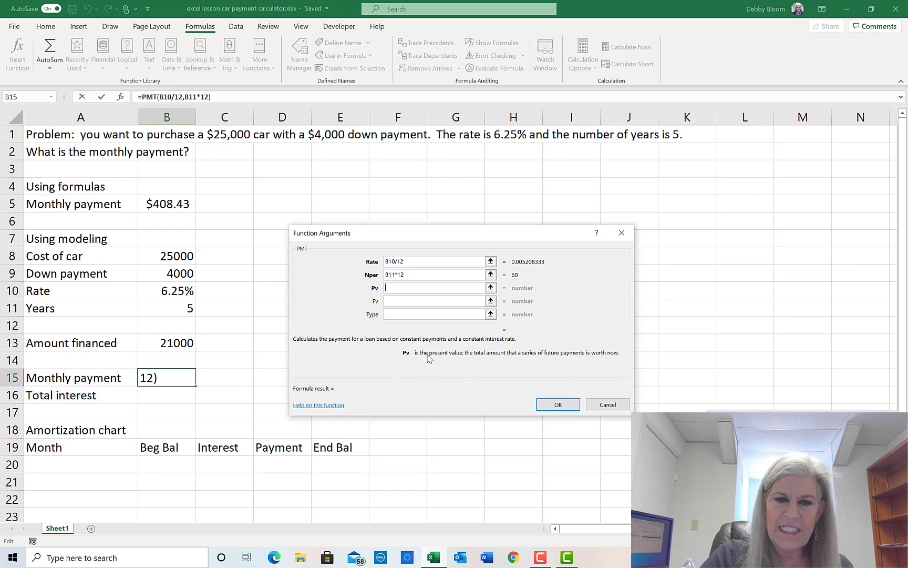
text(-)
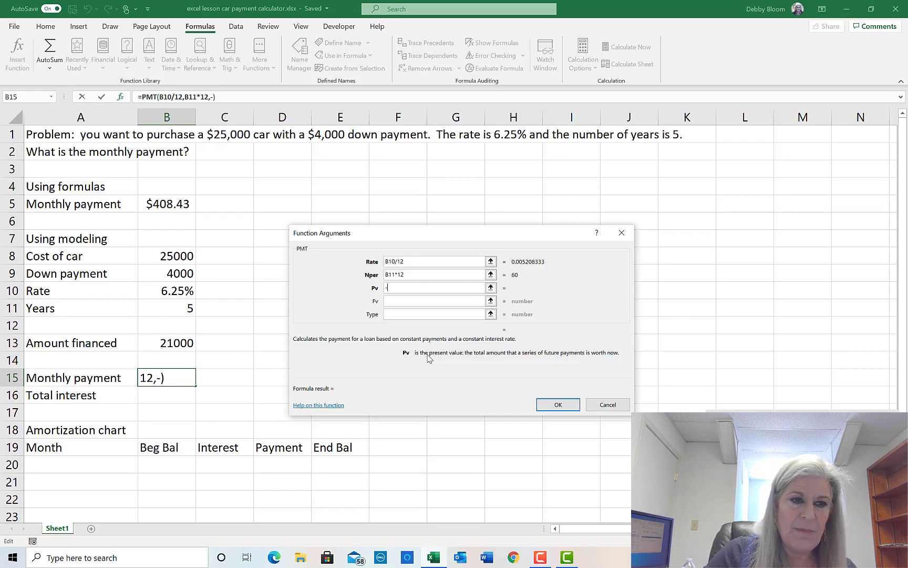
click(161, 344)
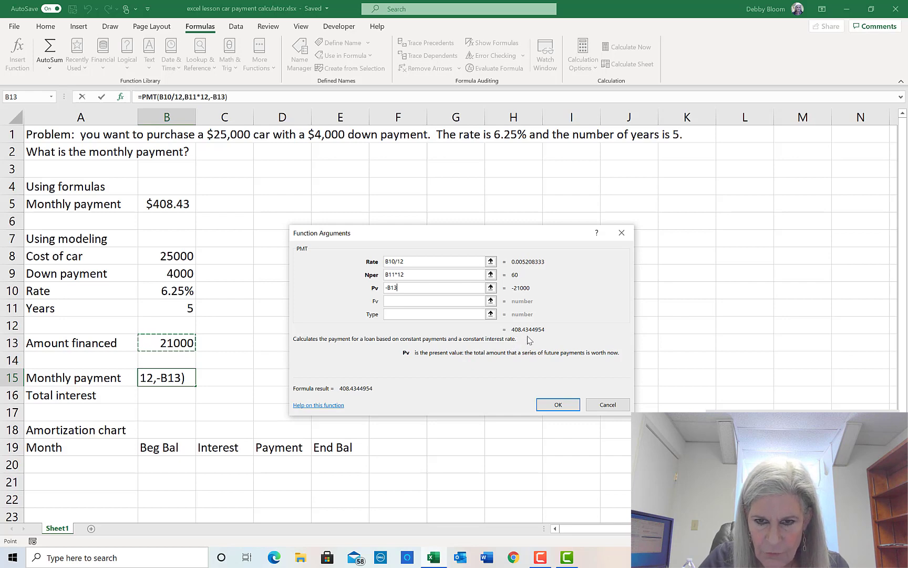
click(558, 405)
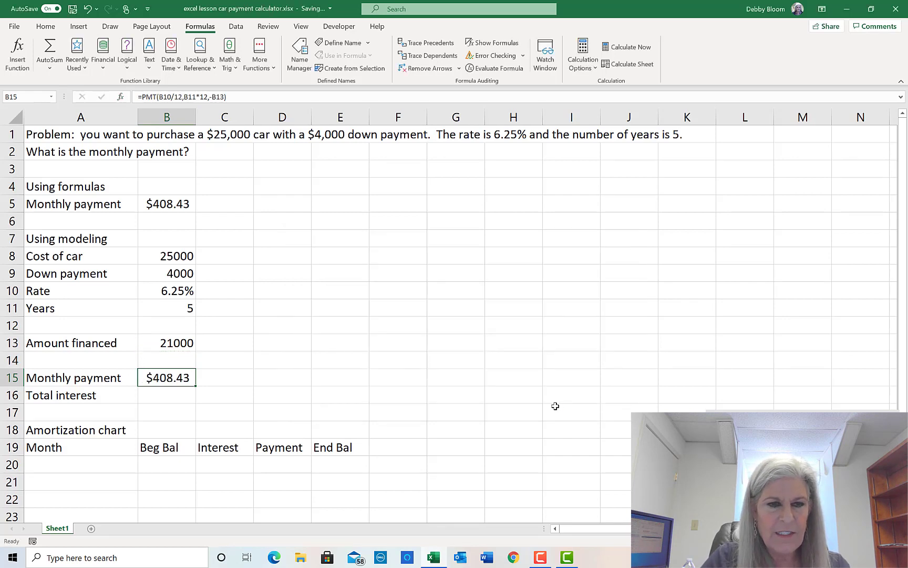
click(160, 256)
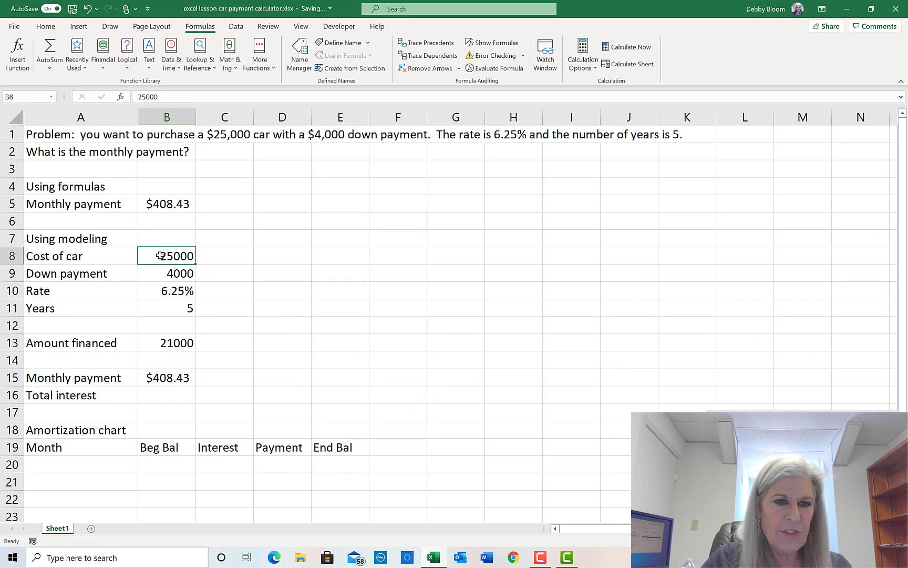
text(30000)
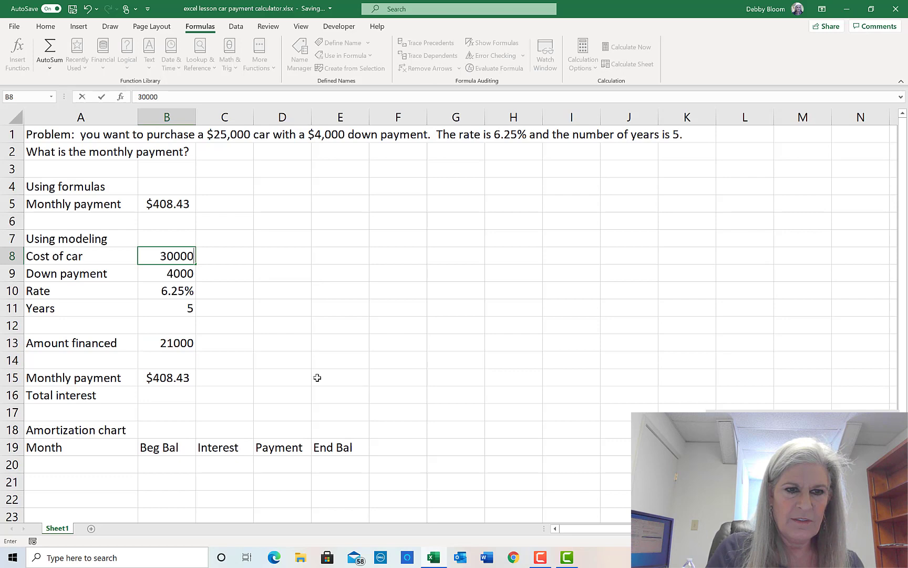
key(Return)
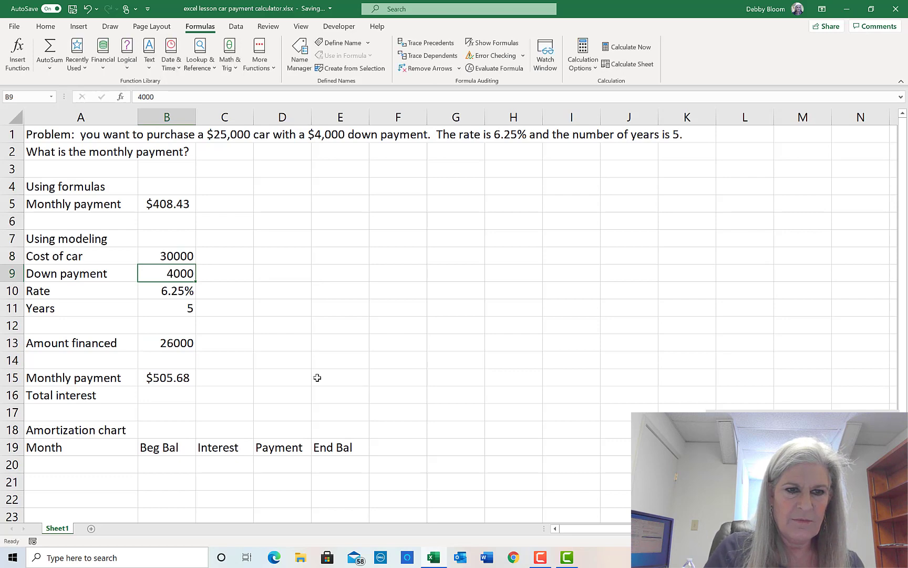
click(182, 310)
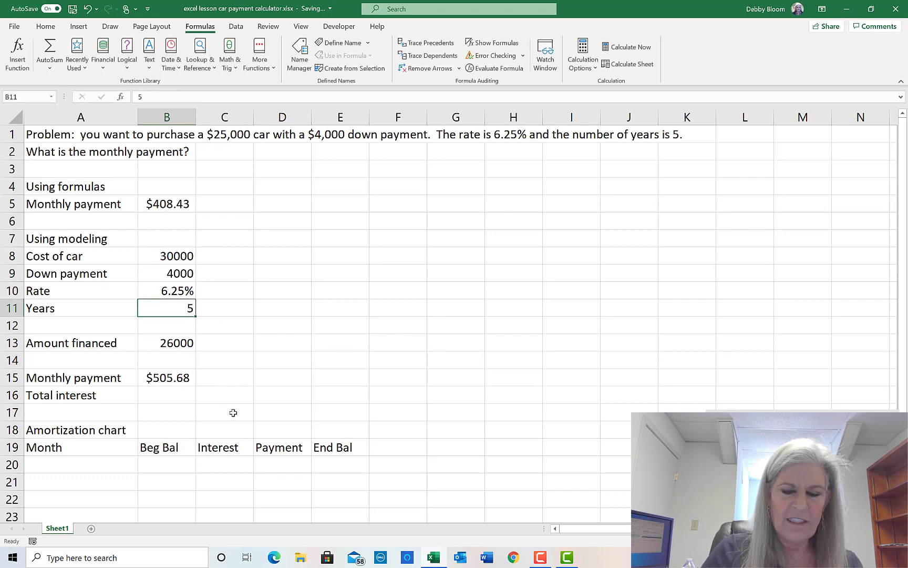
text(6)
key(Return)
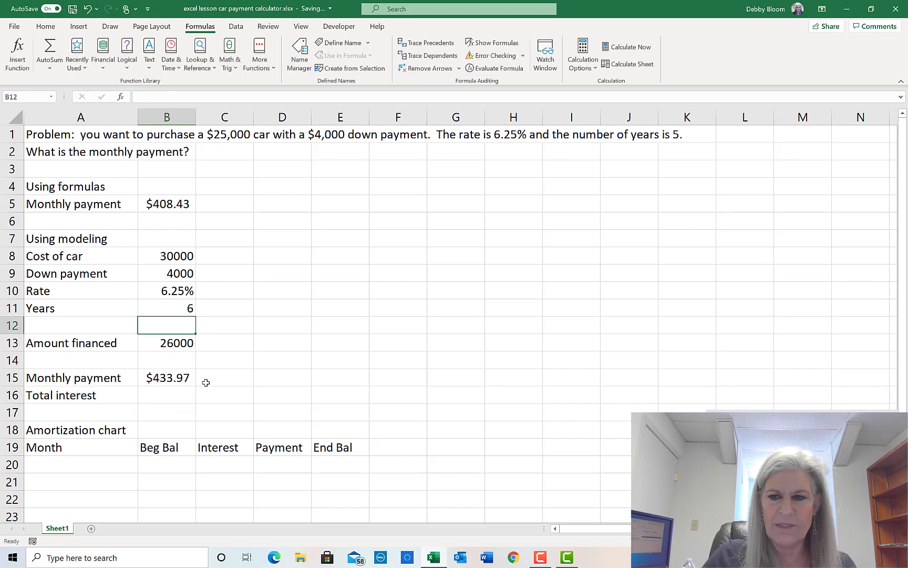
click(154, 255)
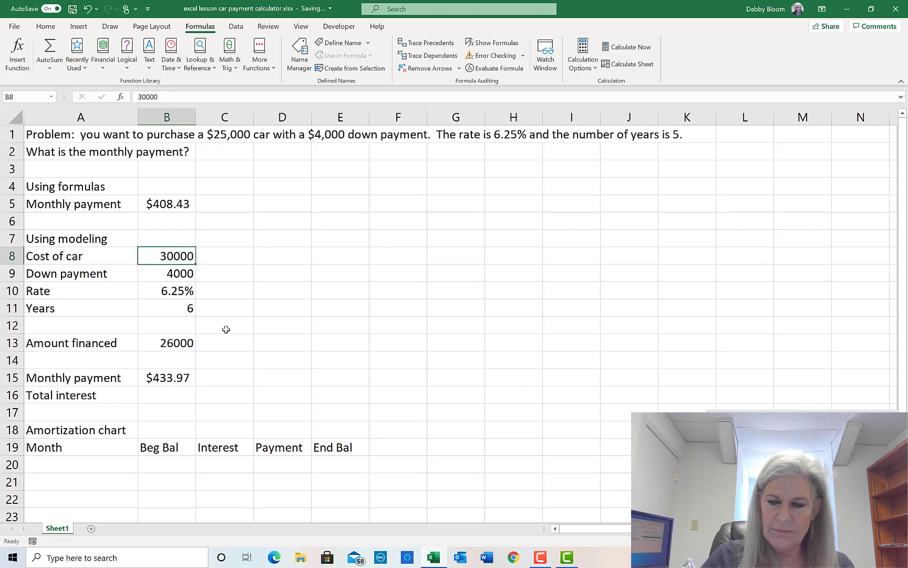
text(25000)
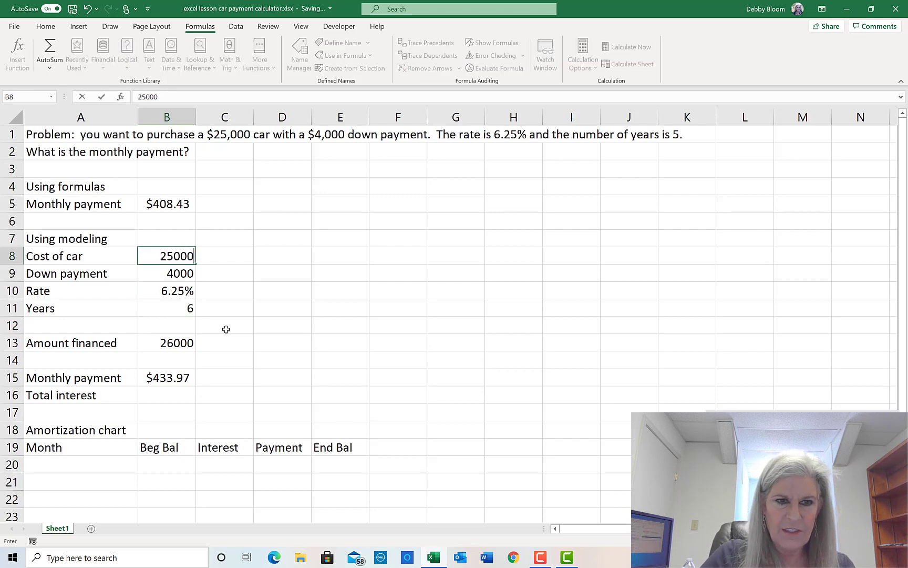
key(Return)
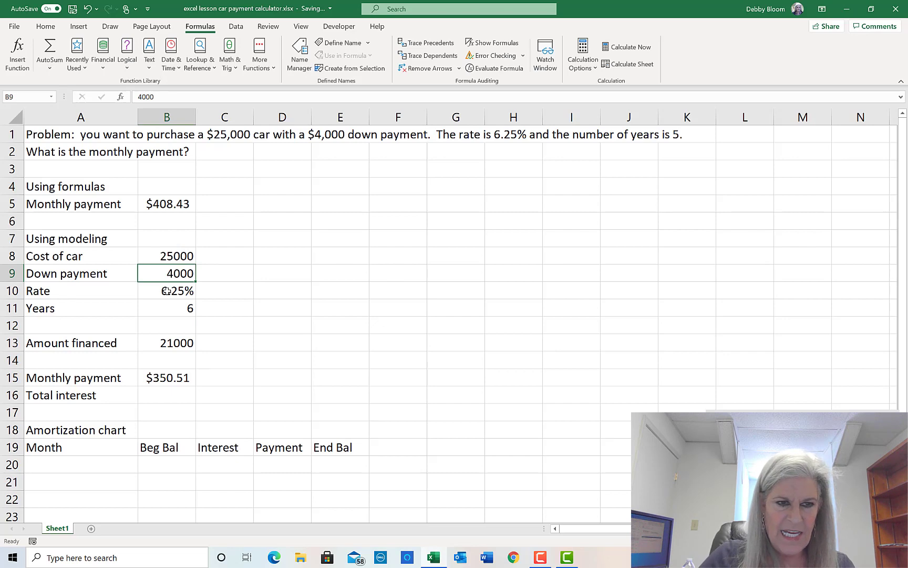
click(171, 310)
text(5)
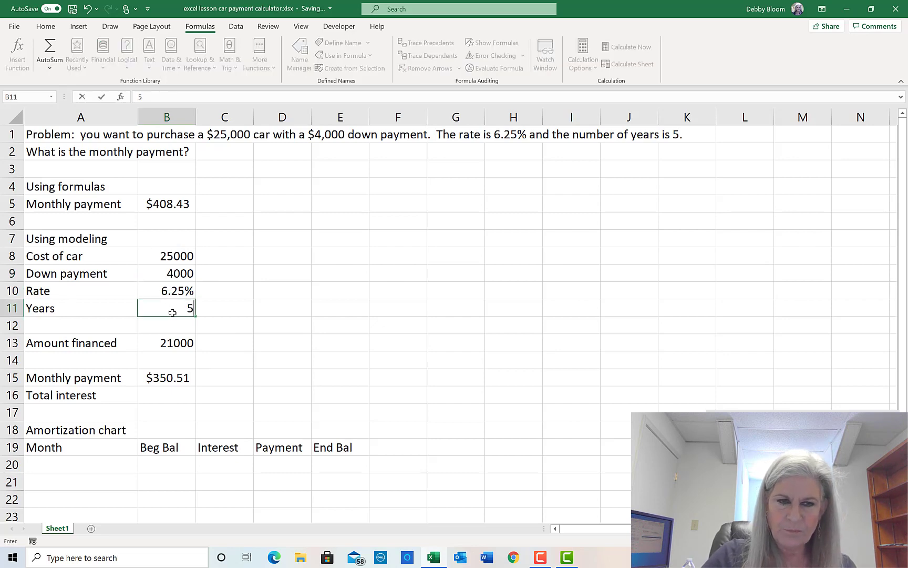
key(Return)
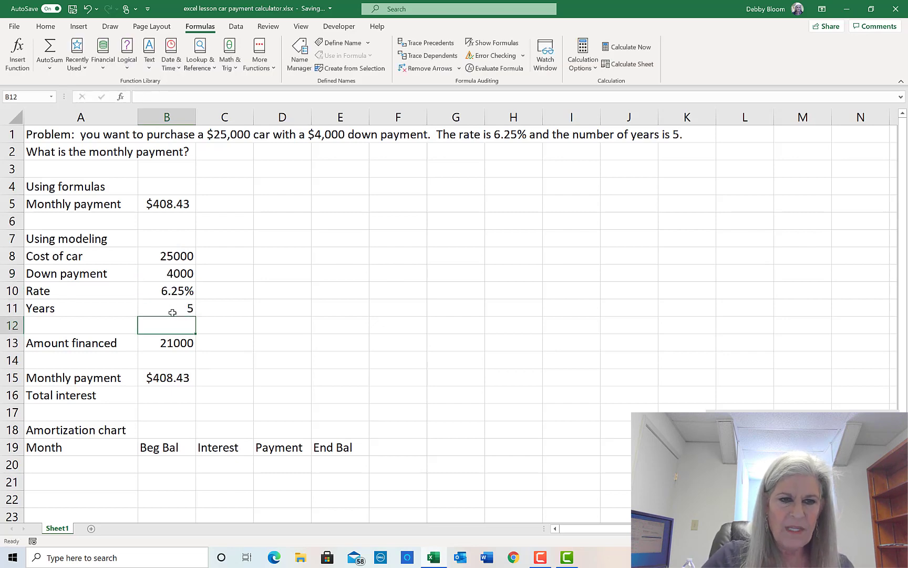
click(161, 395)
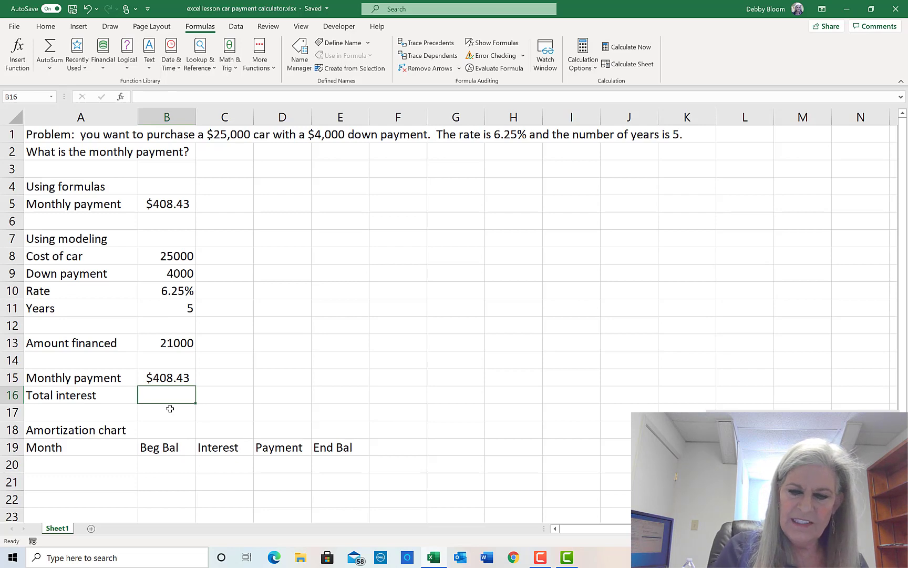
- Enter =B15*B11*12-B13 in B16 for a total interest of $3,506.07
text(=)
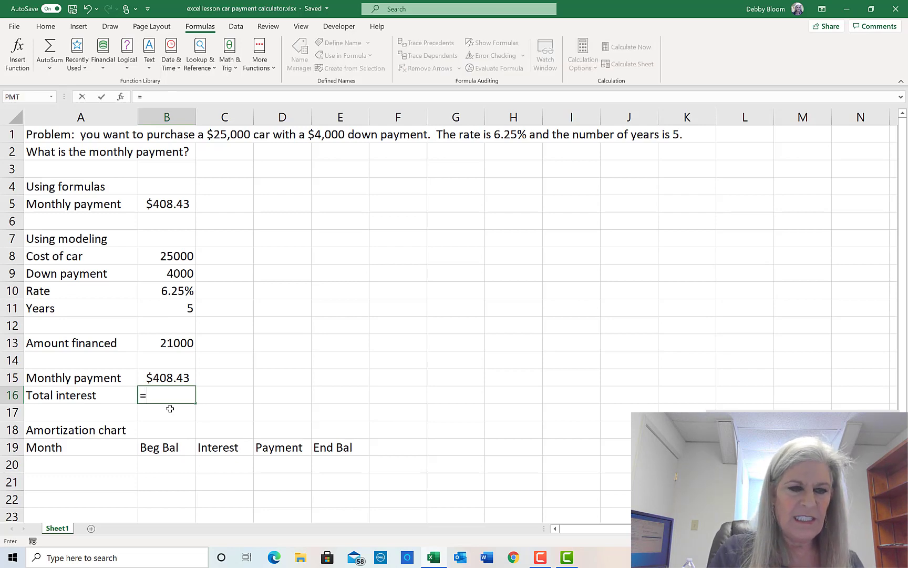
click(178, 378)
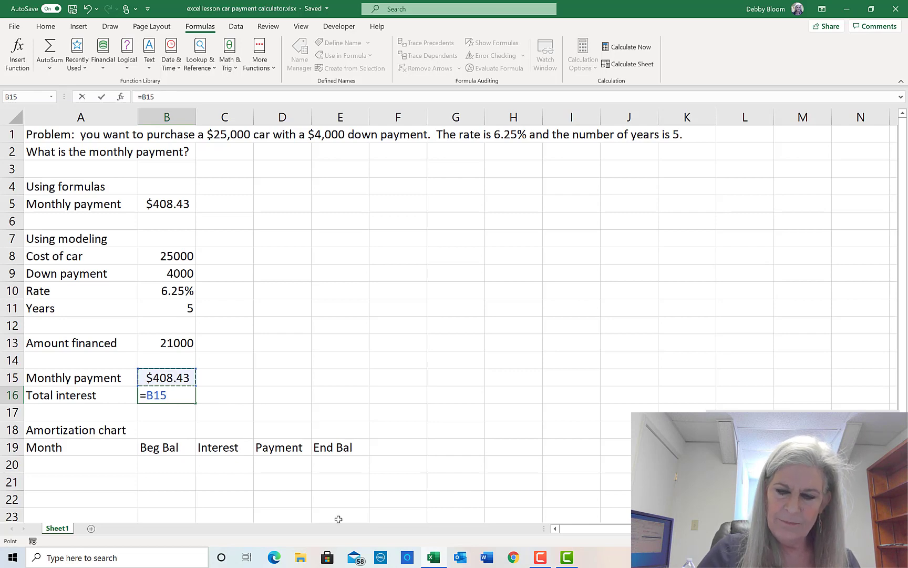
text(*)
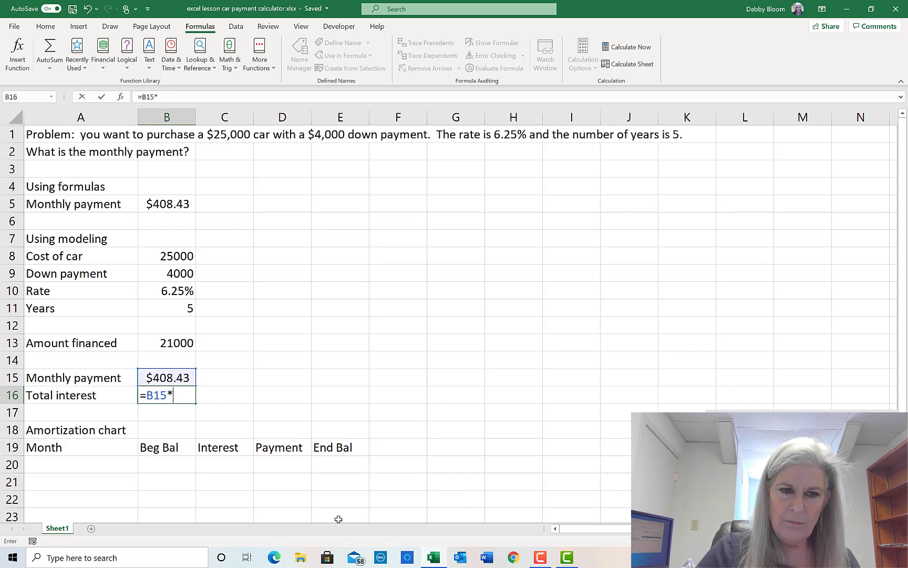
click(172, 310)
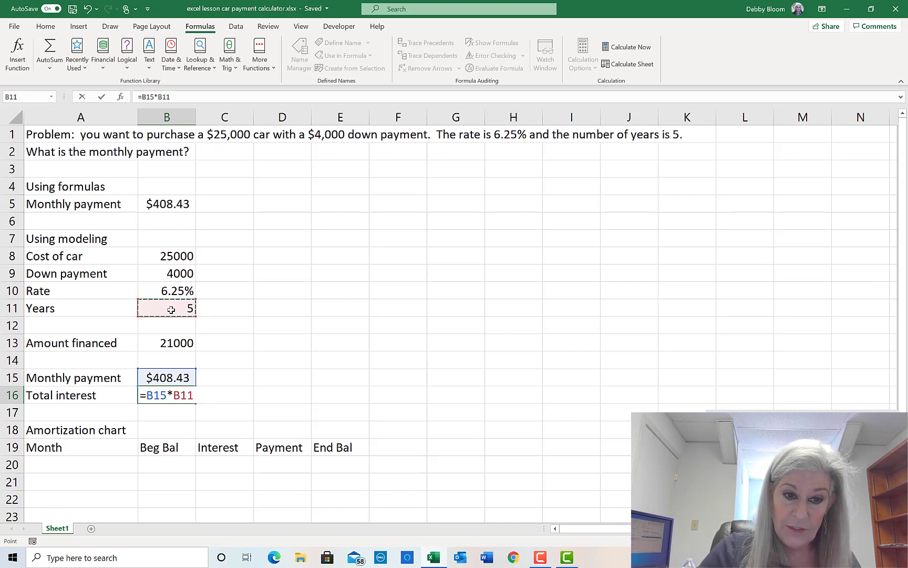
text(*12)
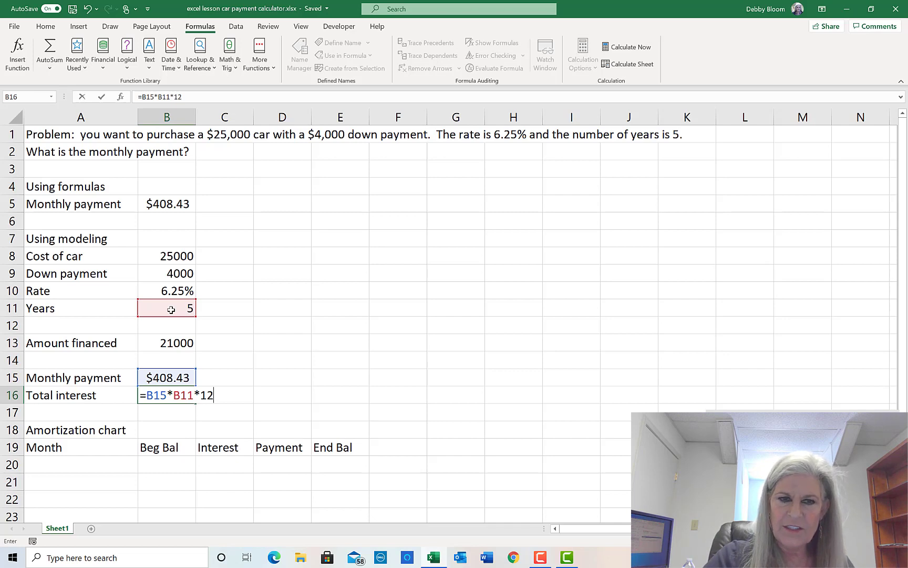
text(-)
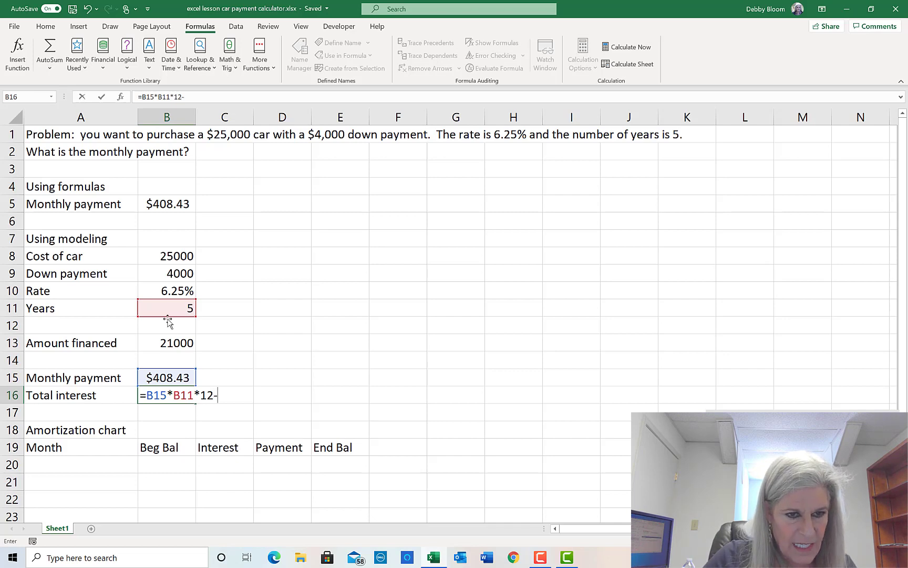
click(158, 346)
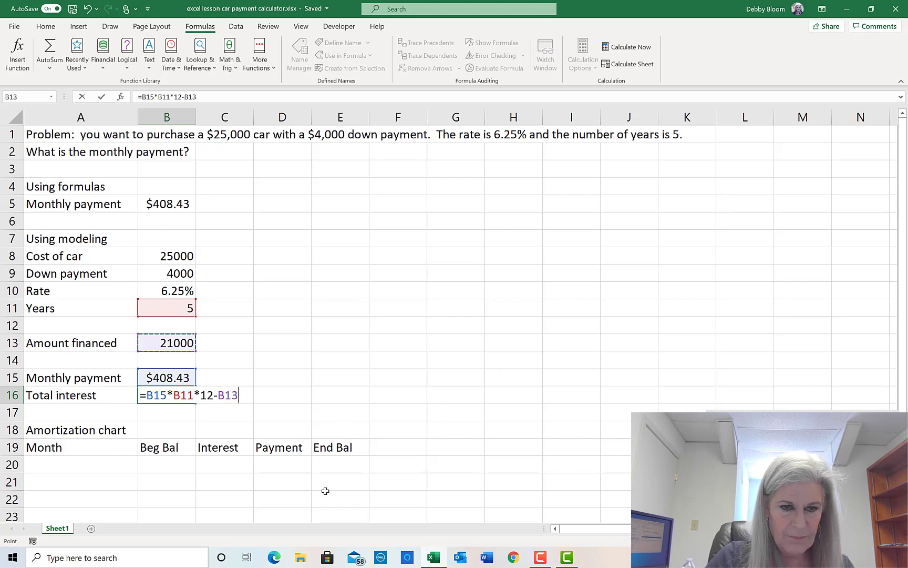
key(Return)
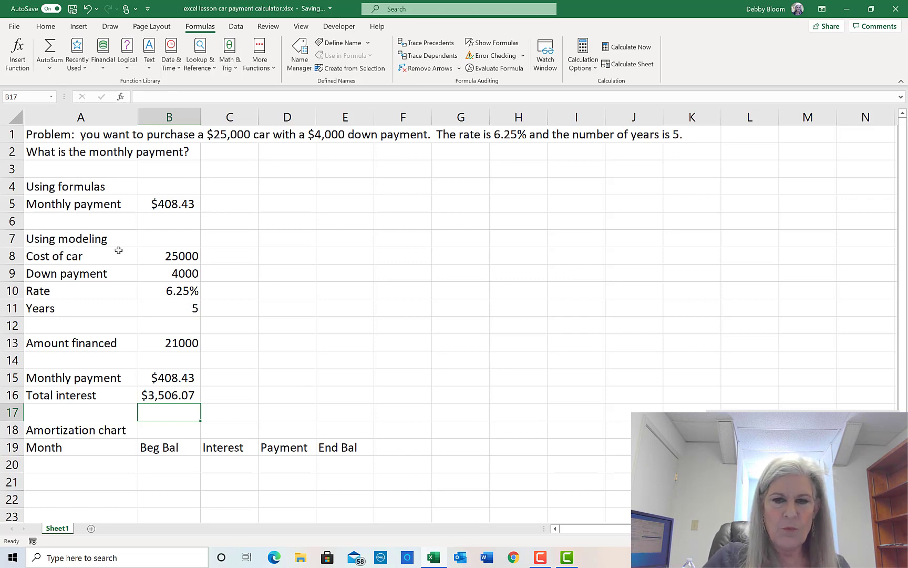
click(171, 253)
drag(170, 253, 175, 315)
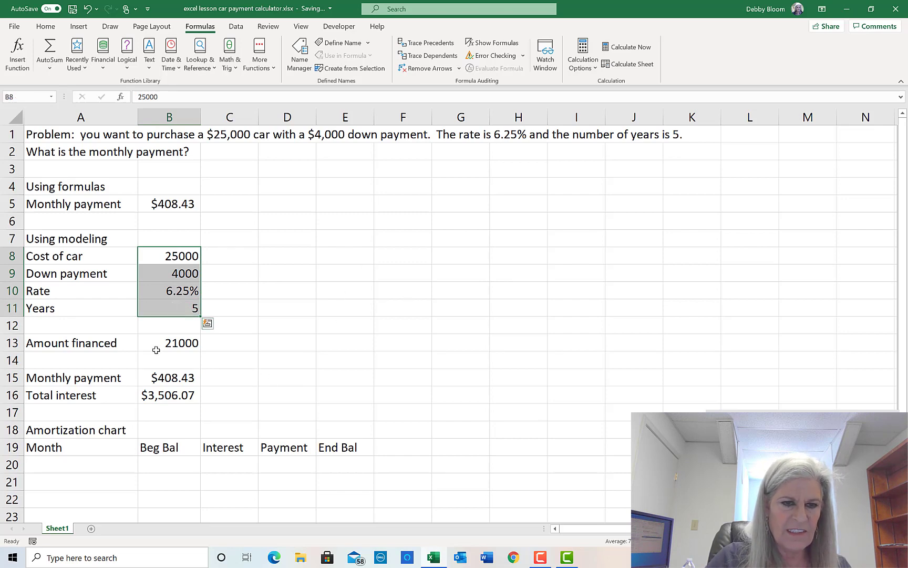
drag(153, 343, 156, 392)
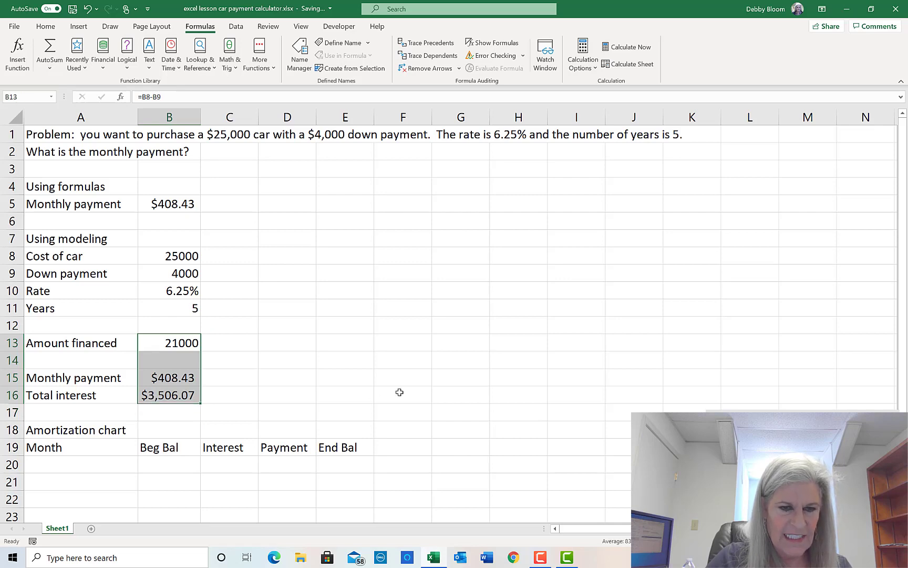
click(90, 138)
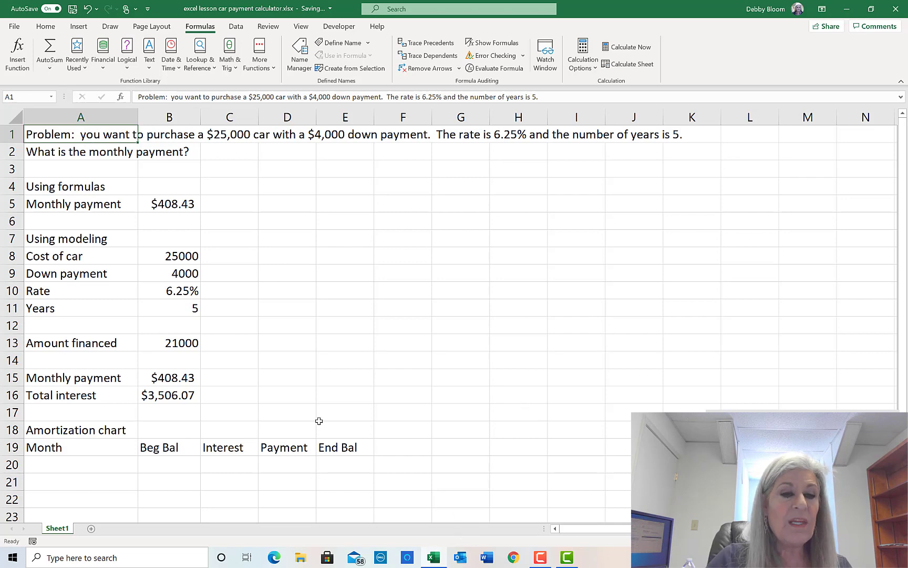
scroll(318, 415, down, 1)
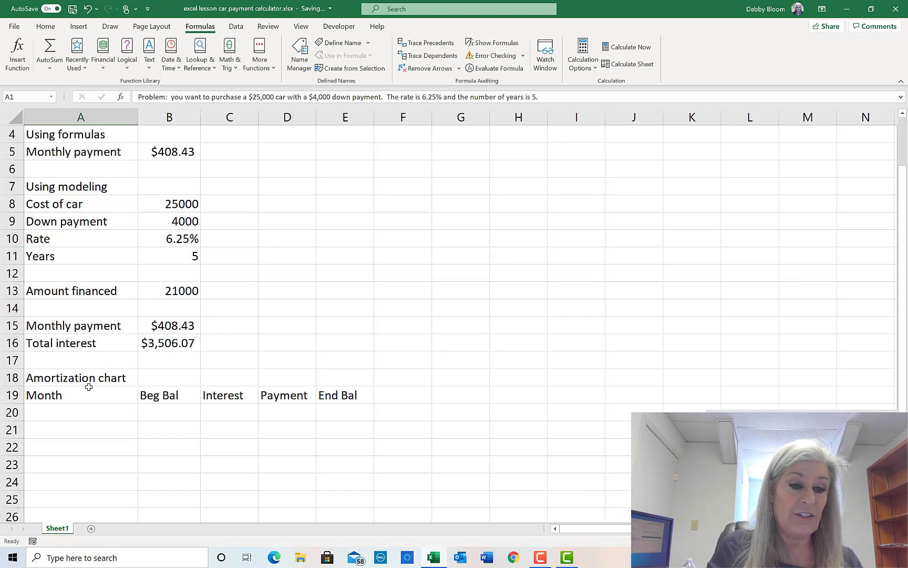
- Enter 0 and 1 in A20:A21 and fill the Month series down to 120 in A140
click(97, 412)
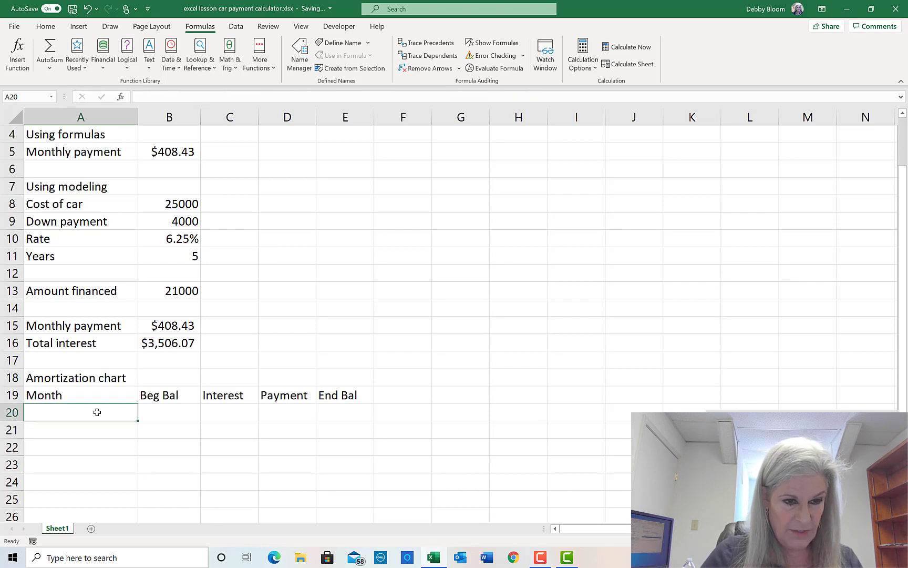
text(0)
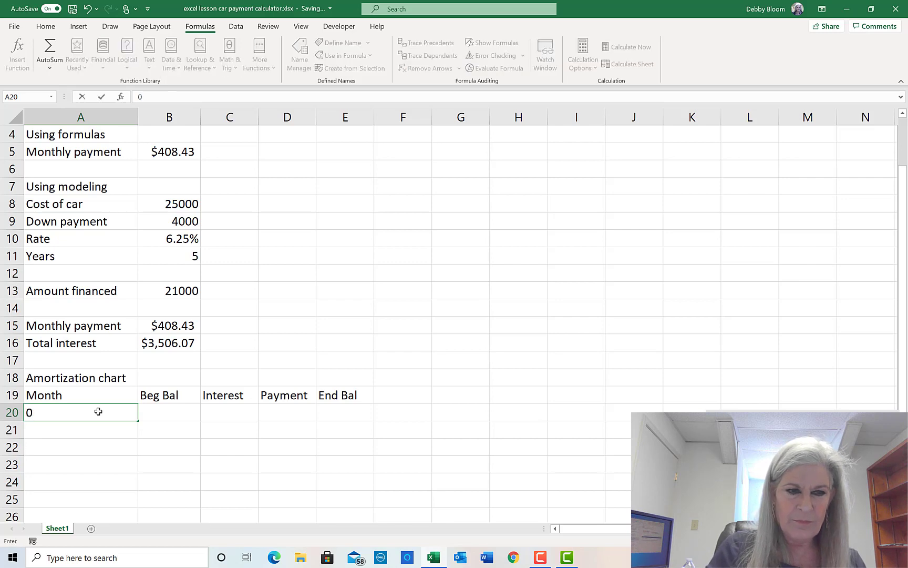
key(Return)
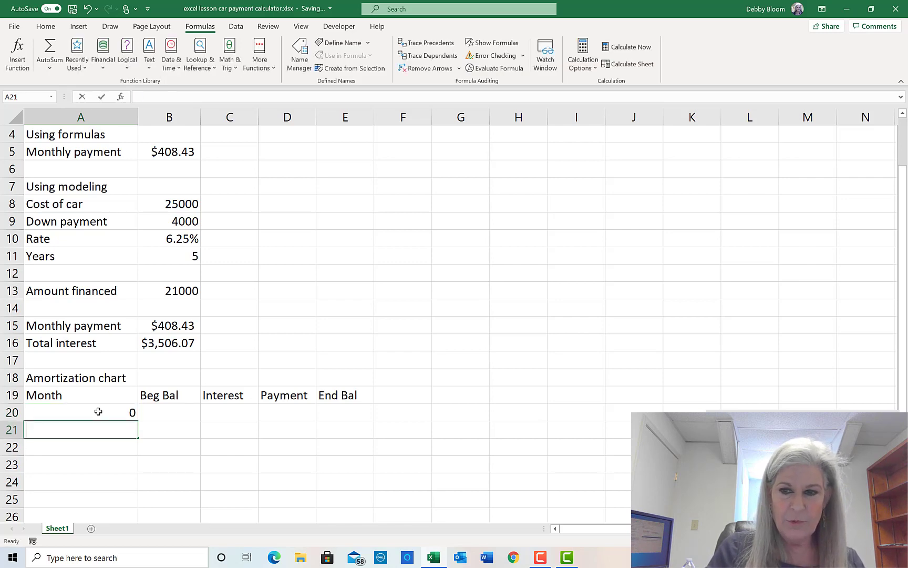
text(1)
key(Return)
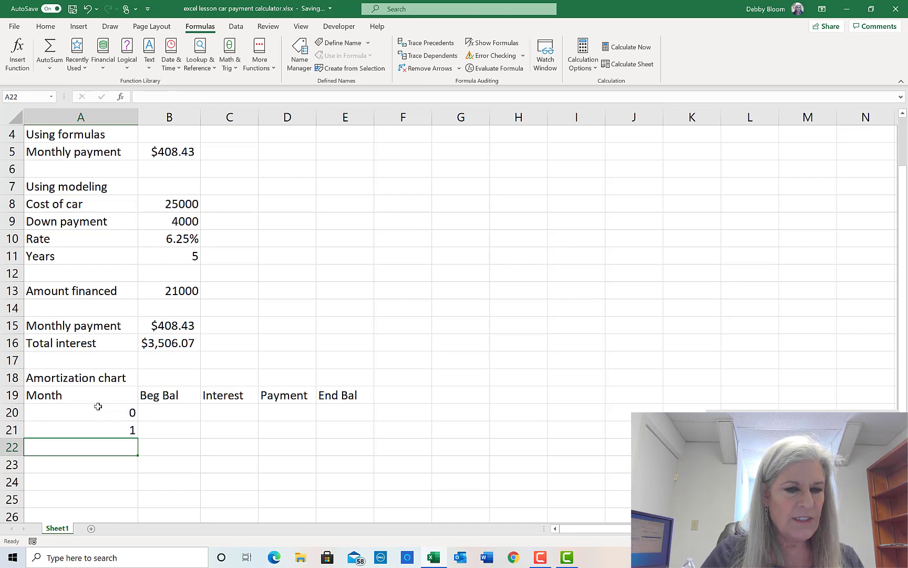
drag(97, 408, 102, 428)
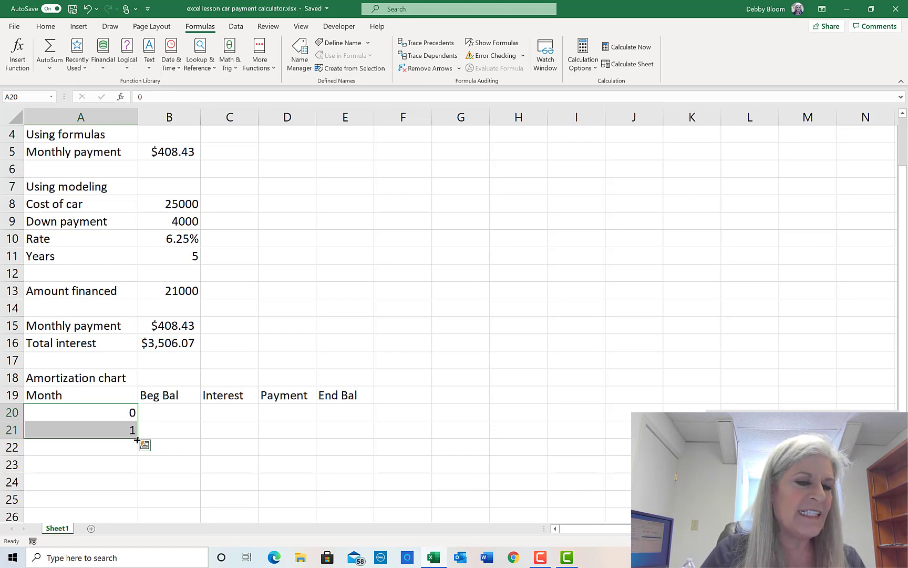
drag(137, 438, 76, 242)
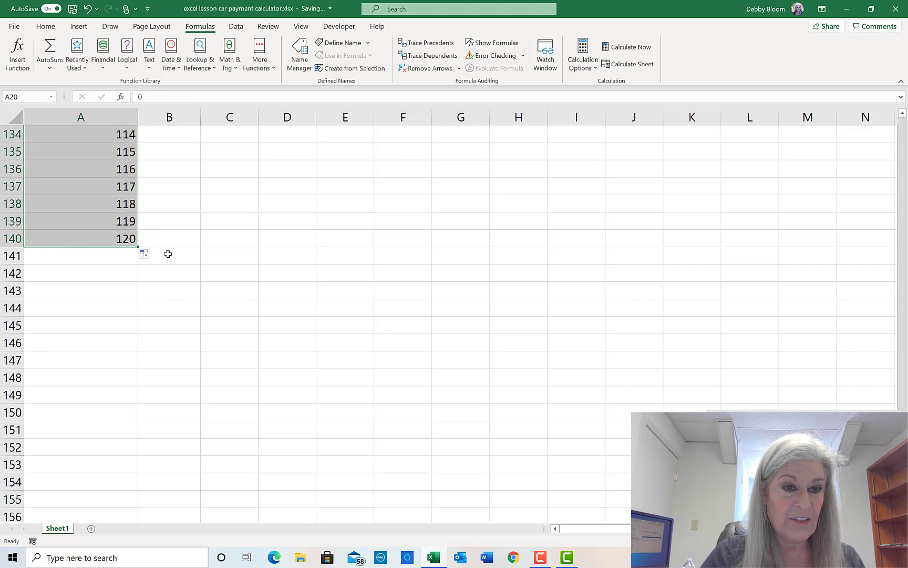
scroll(207, 268, up, 2)
scroll(206, 268, up, 20)
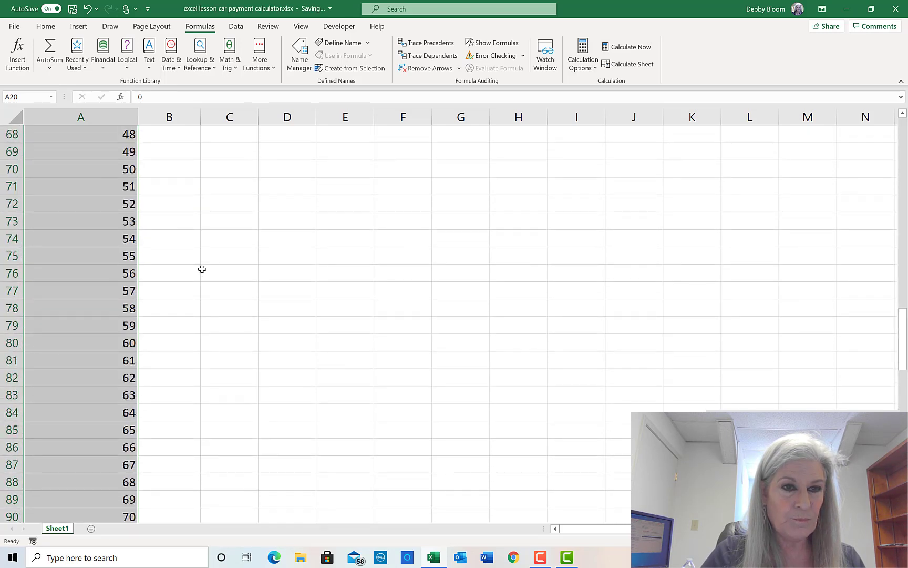
scroll(197, 267, up, 17)
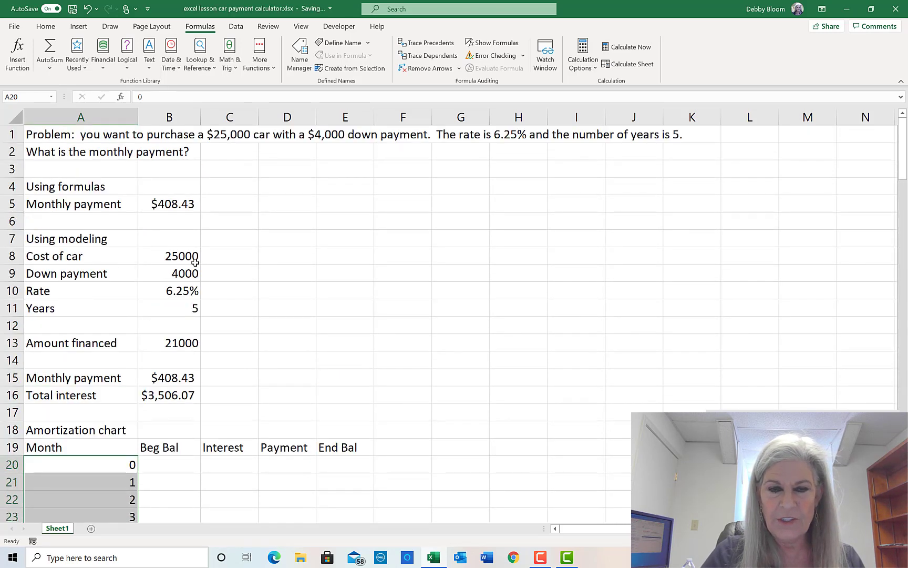
scroll(194, 261, down, 2)
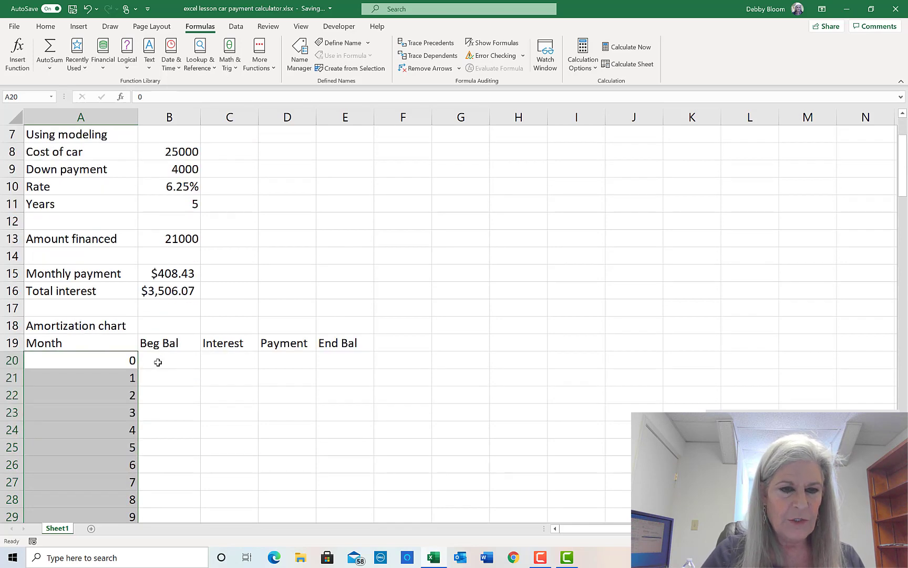
click(349, 359)
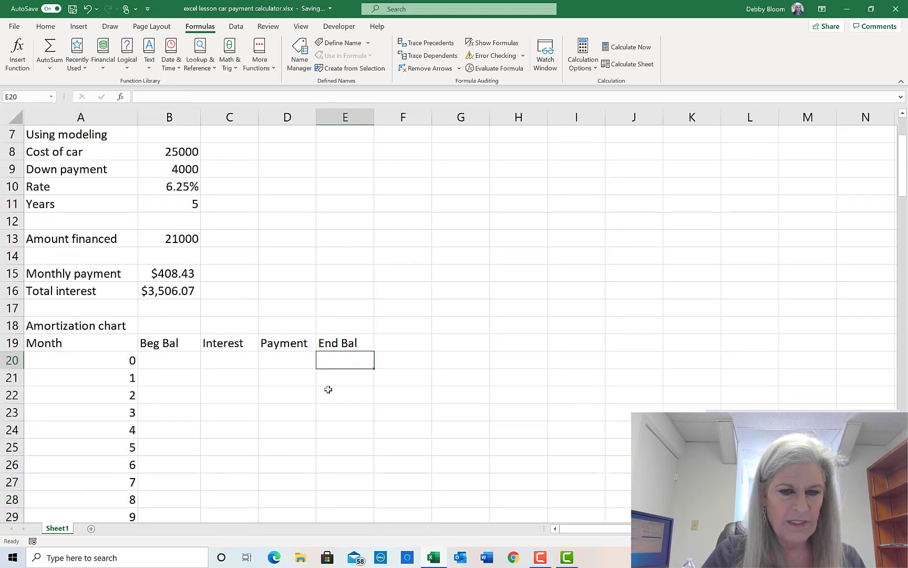
drag(164, 379, 333, 386)
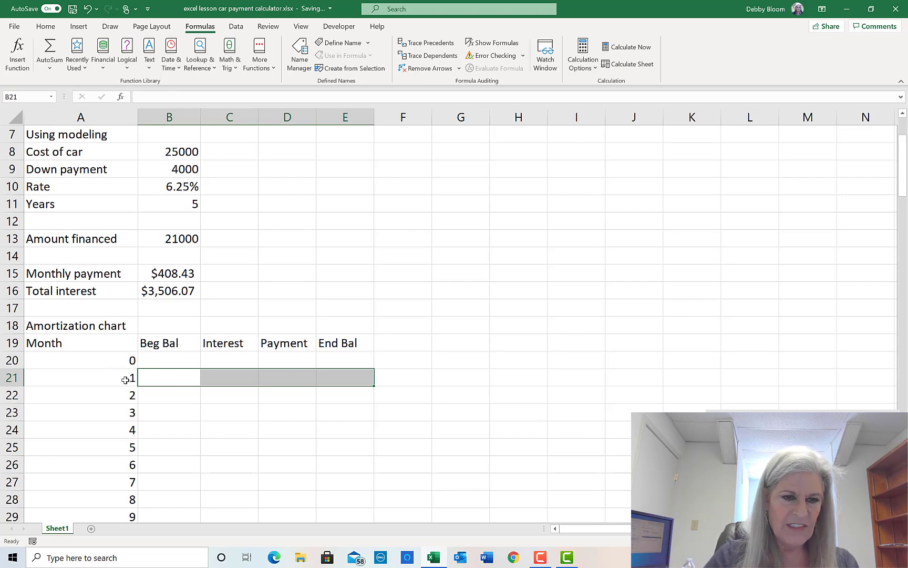
click(153, 378)
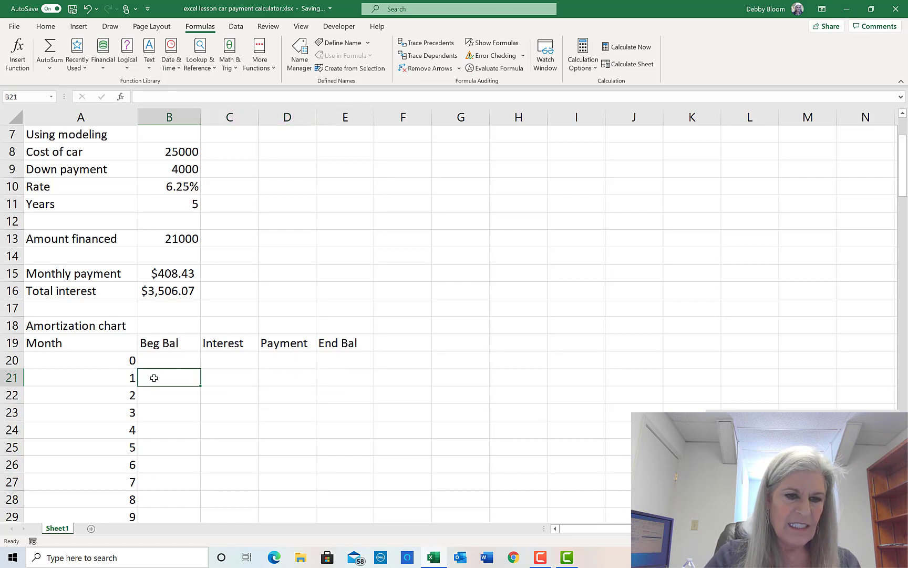
drag(152, 377, 343, 374)
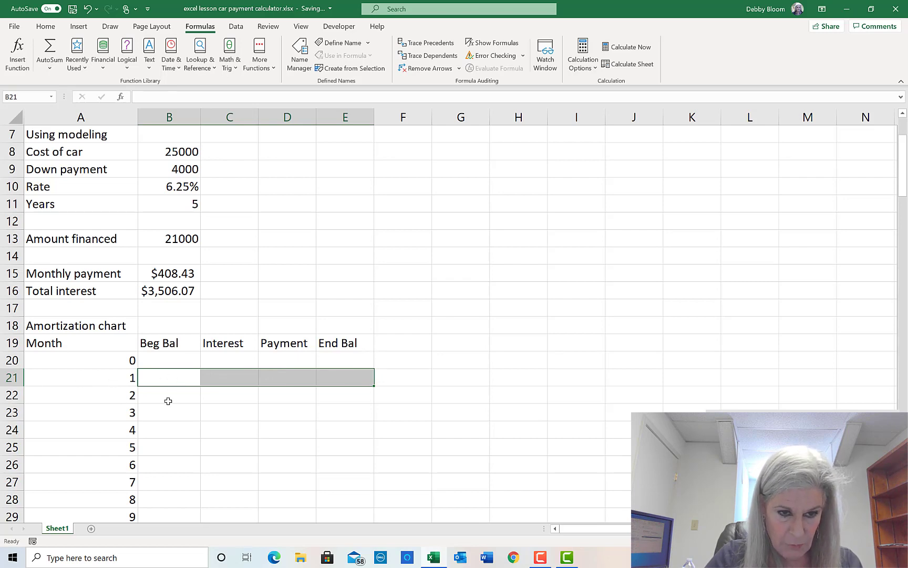
click(169, 399)
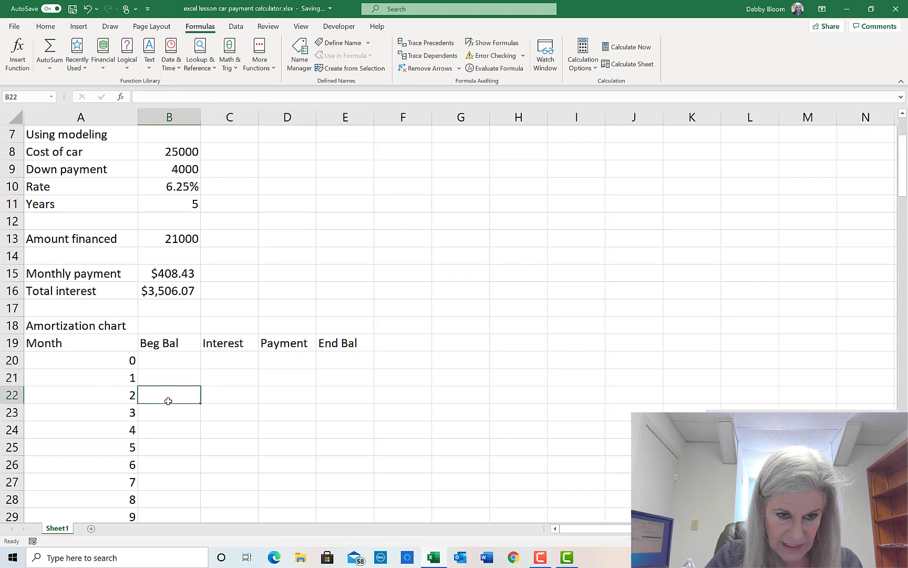
click(359, 360)
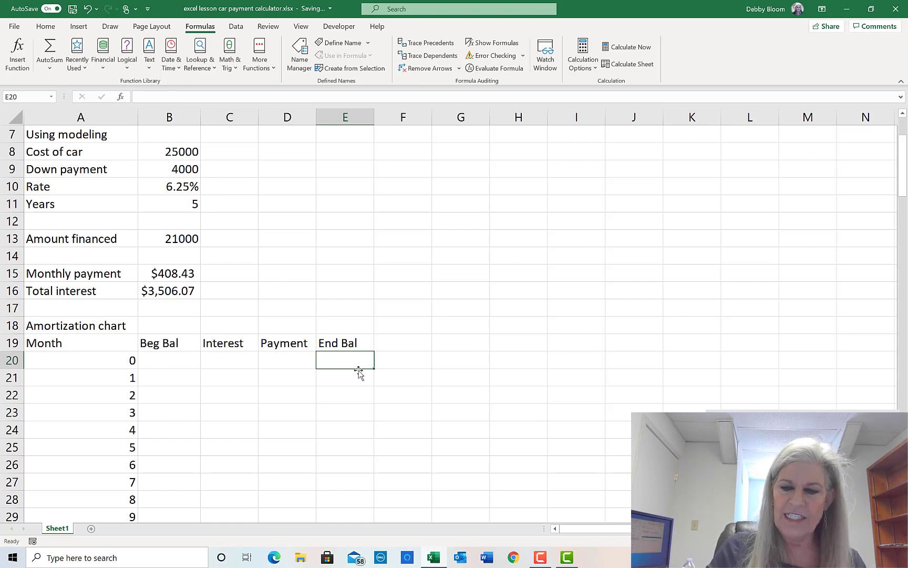
- Enter =B13 in E20 so month 0's End Bal shows 21000, then verify it
text(=)
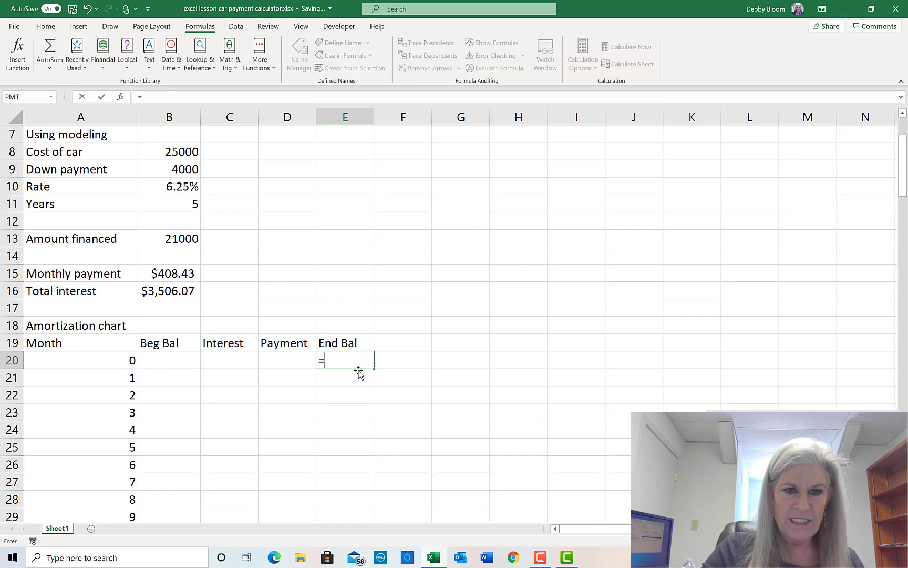
click(168, 238)
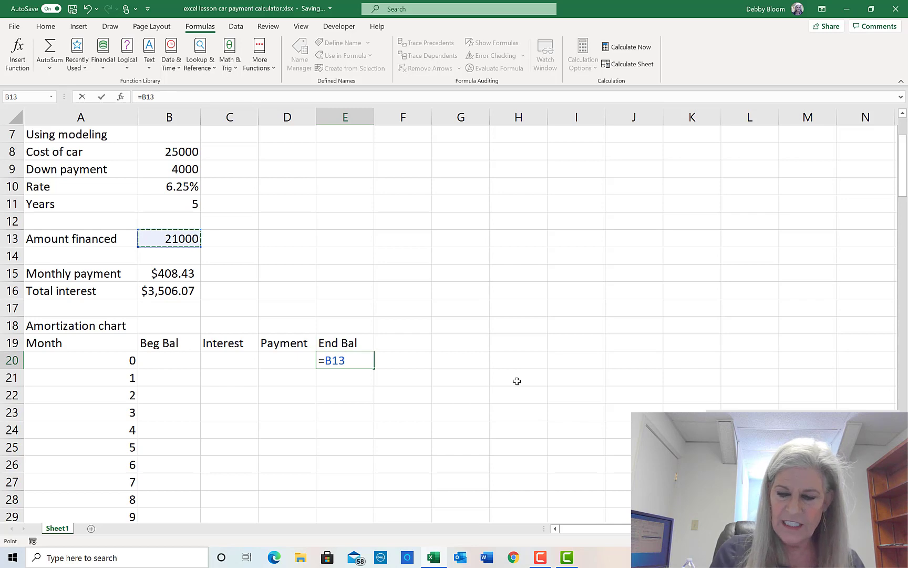
key(Return)
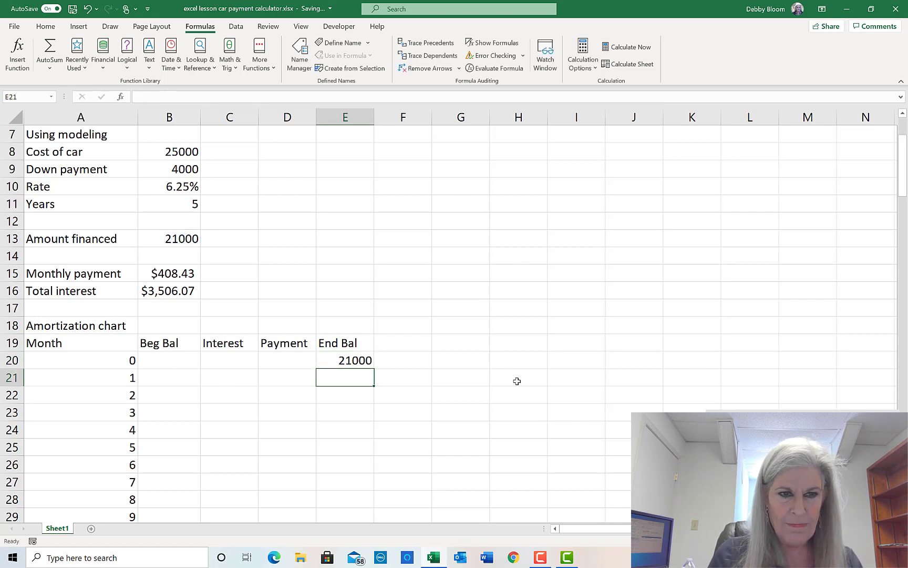
click(180, 375)
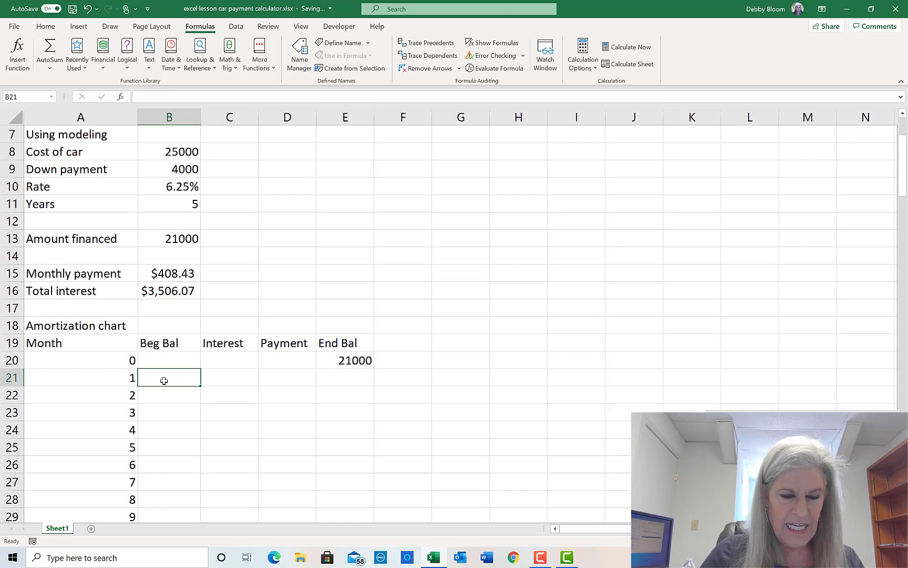
click(354, 360)
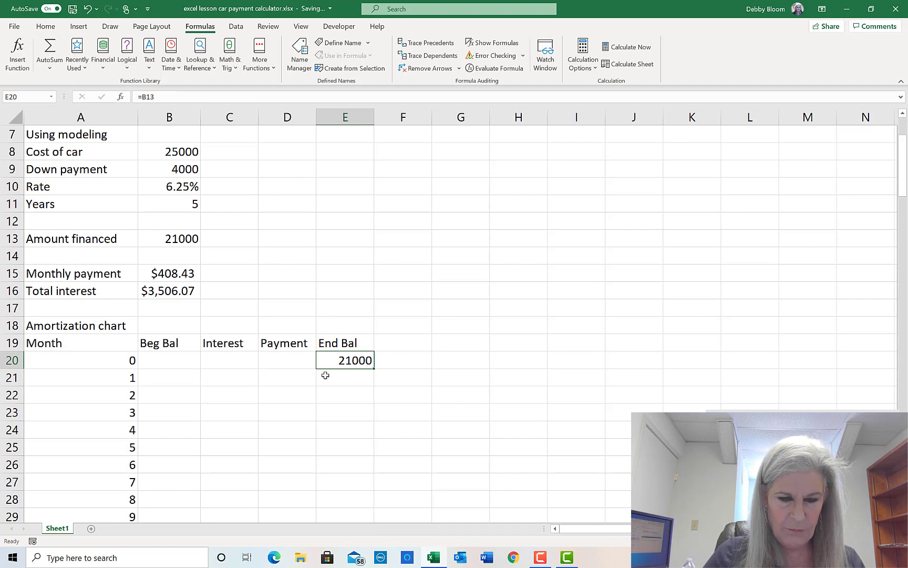
click(180, 380)
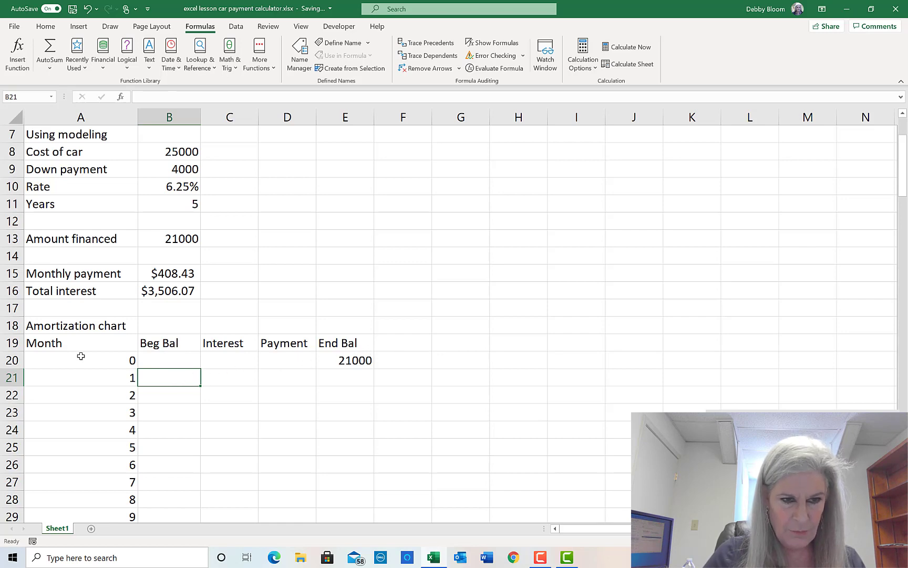
- Enter =E20 in B21 so month 1's Beg Bal carries forward 21000
click(362, 359)
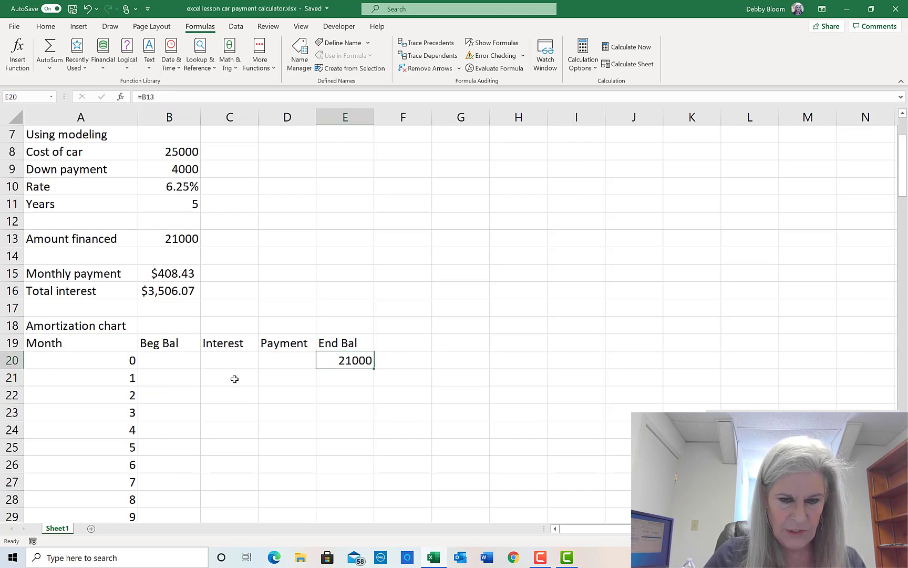
click(168, 379)
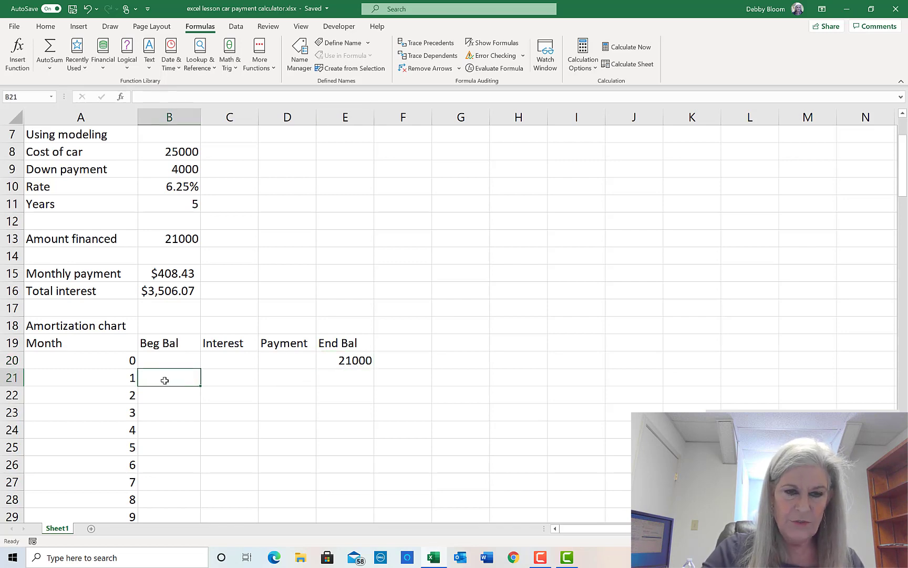
text(=)
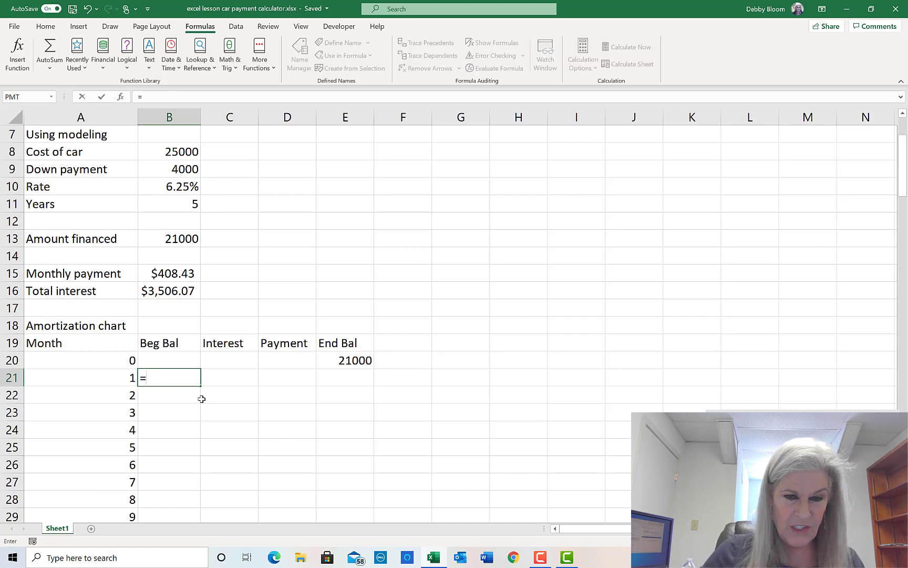
click(342, 360)
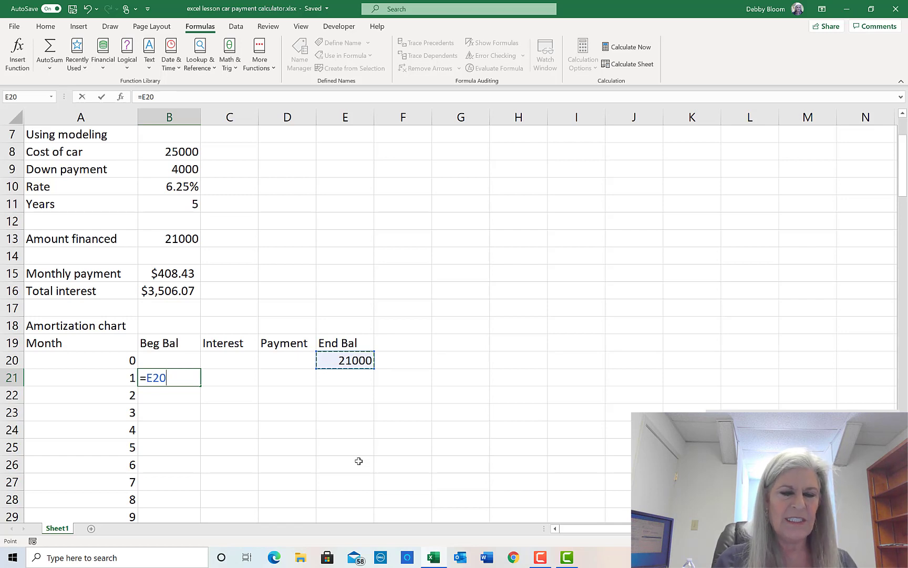
key(Tab)
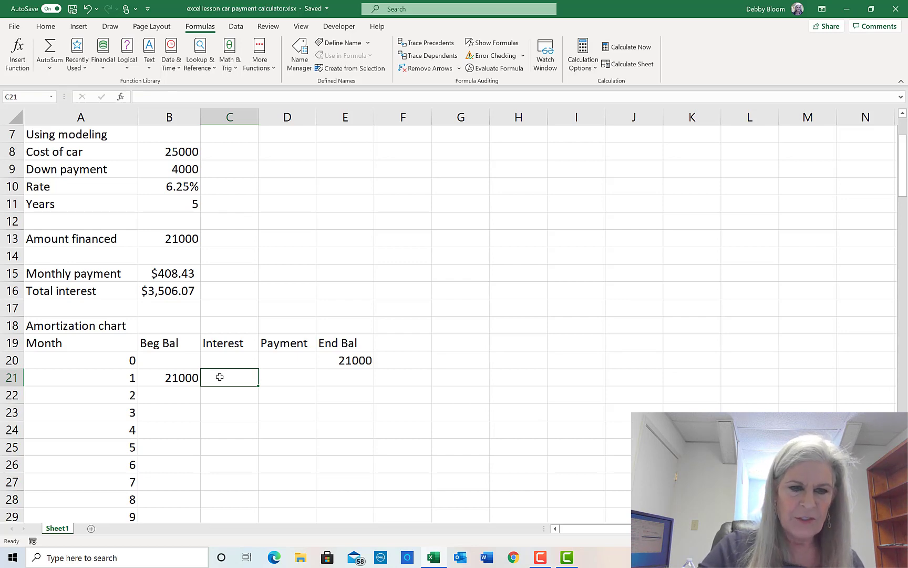
- Enter =B21*$B$10/12 in C21 so month 1's interest shows 109.375
text(=)
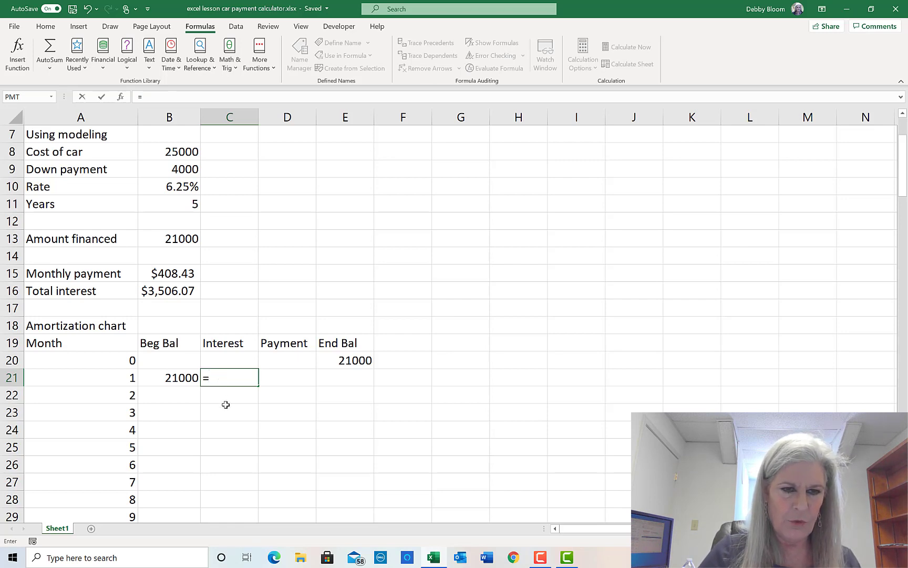
click(184, 378)
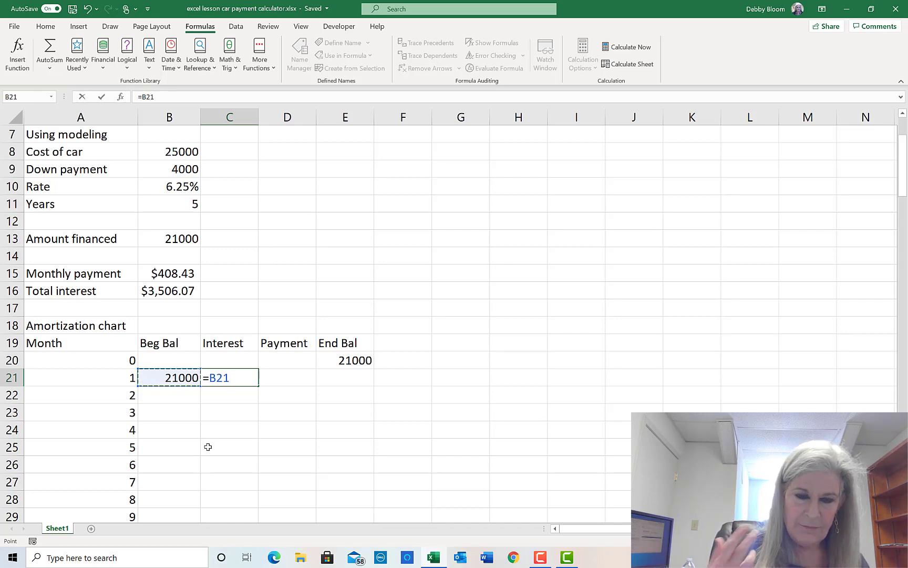
text(*)
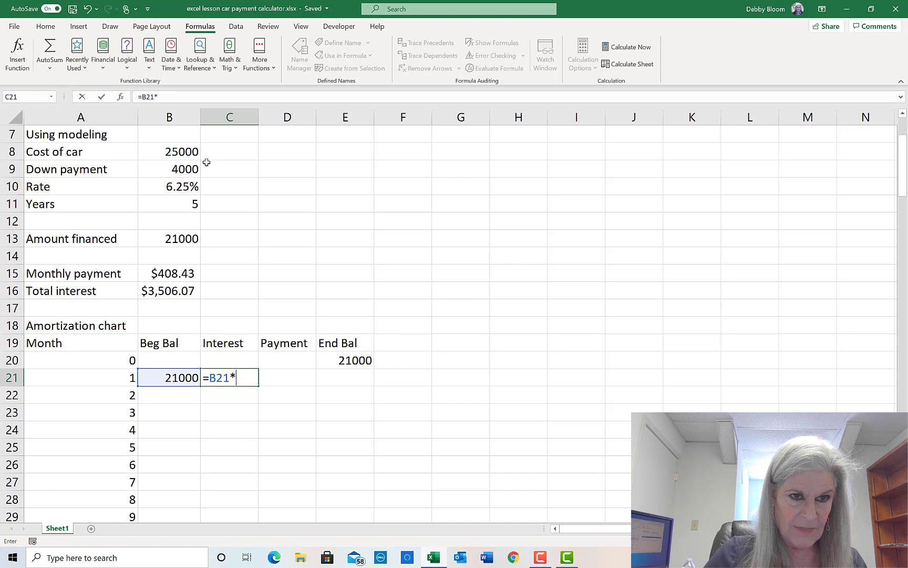
click(180, 187)
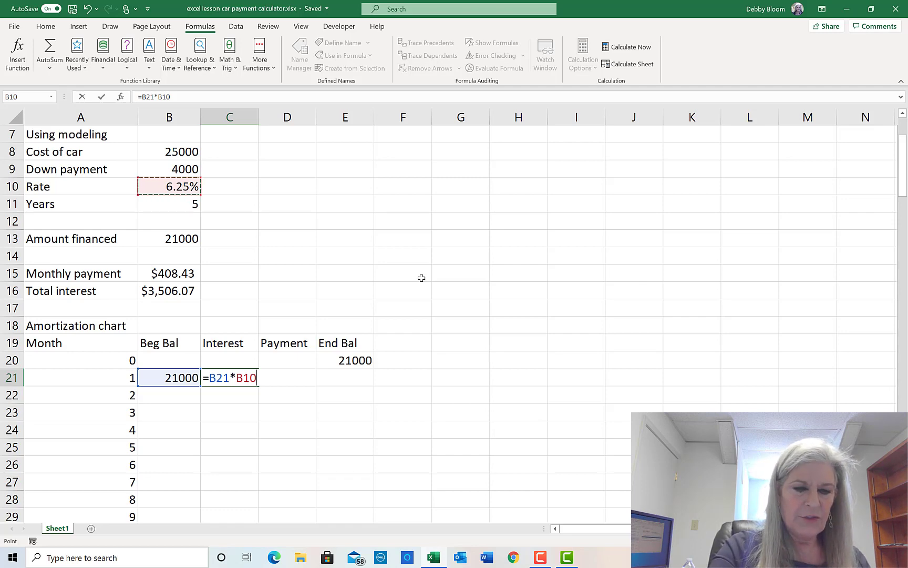
key(F4)
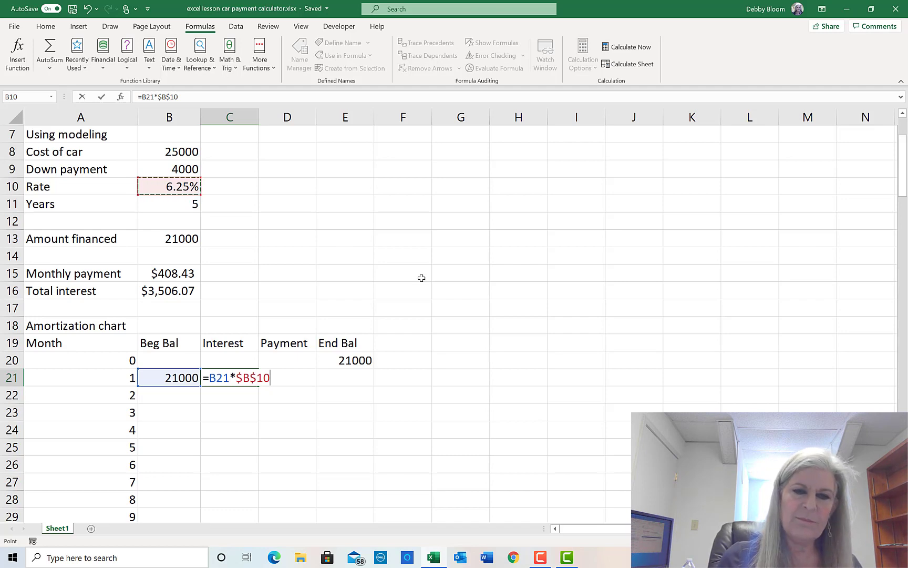
text(/12)
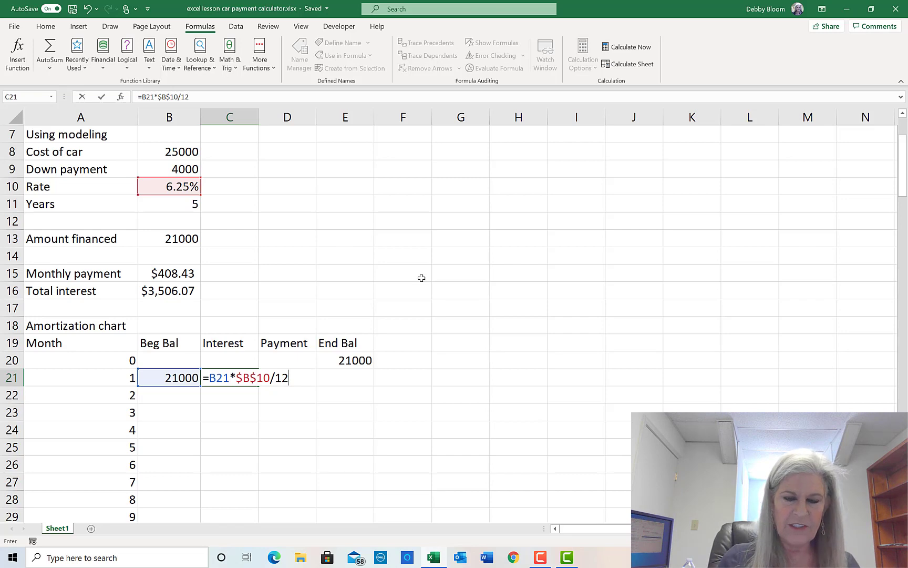
key(Return)
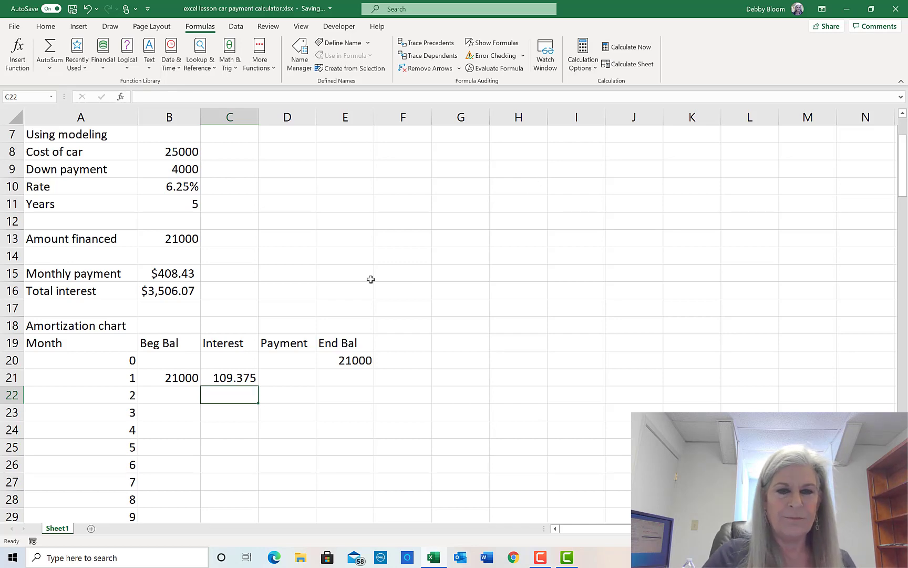
click(294, 379)
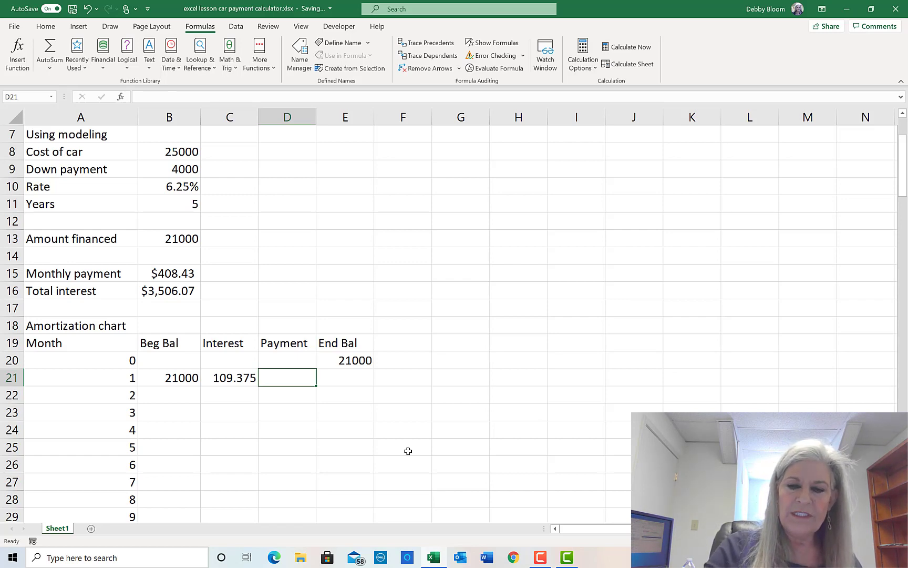
text(=)
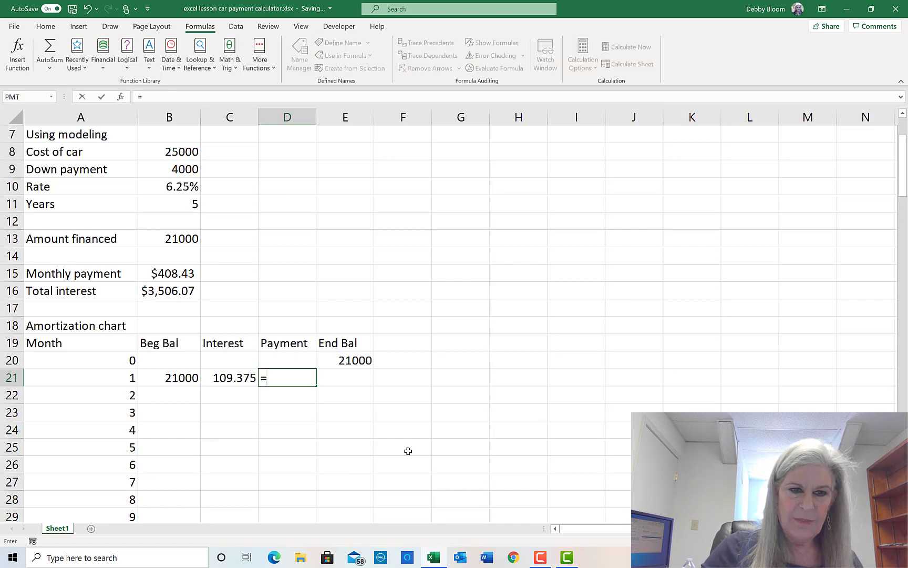
click(167, 274)
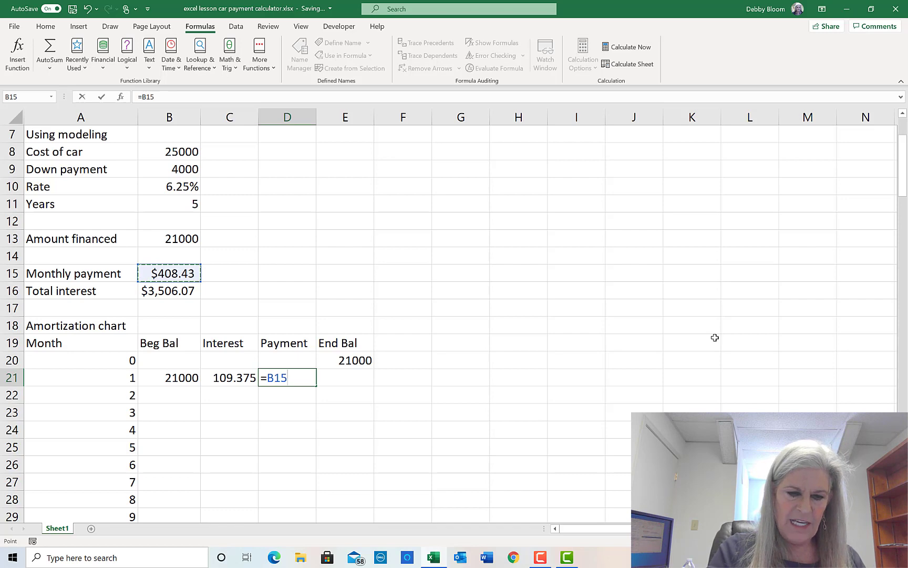
key(F4)
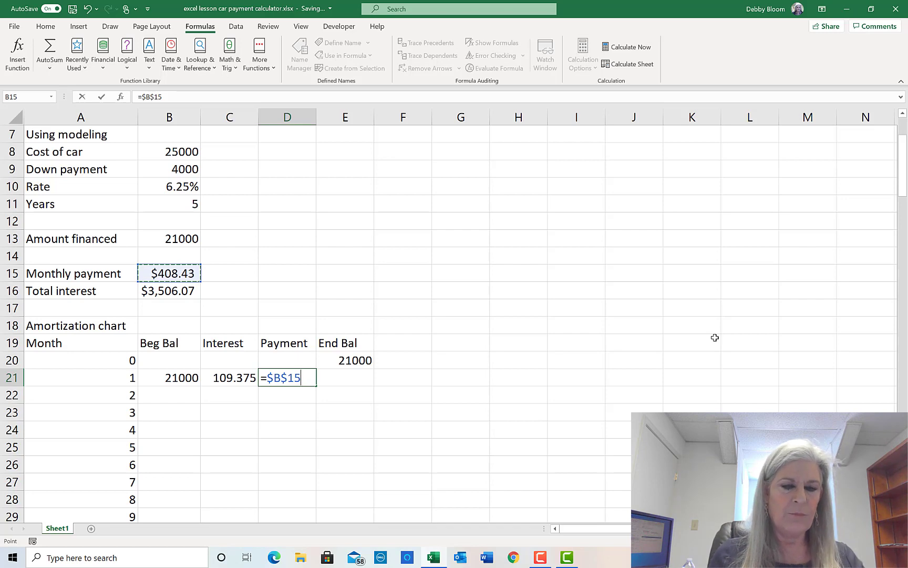
key(Escape)
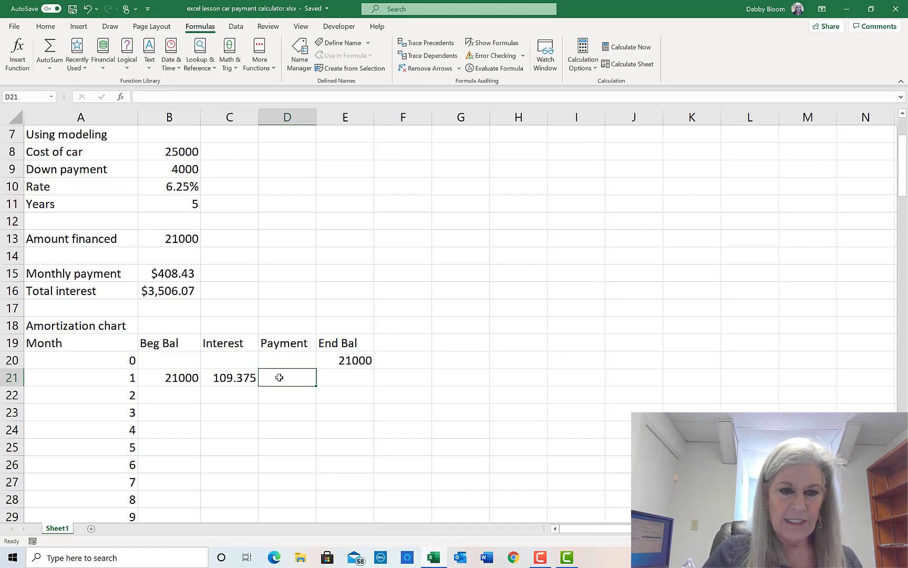
click(174, 377)
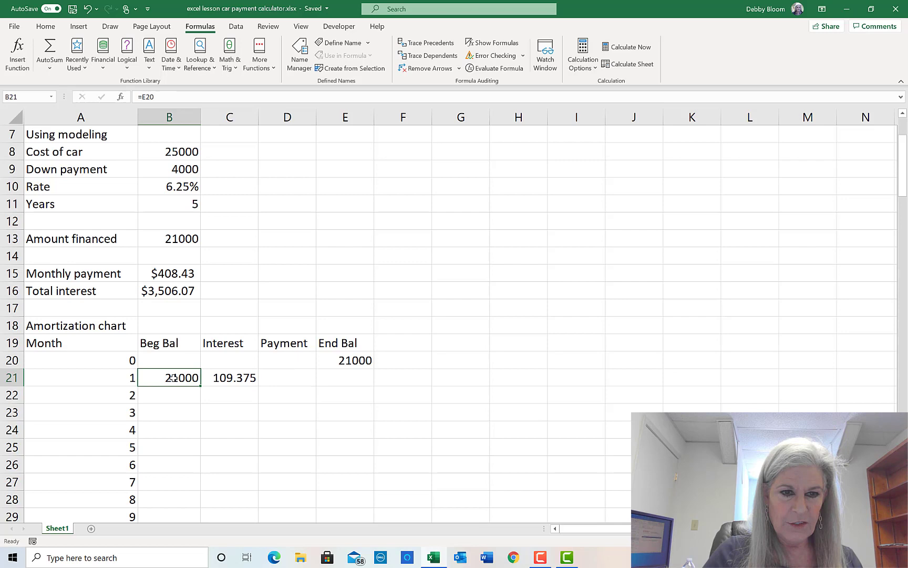
click(250, 378)
click(305, 379)
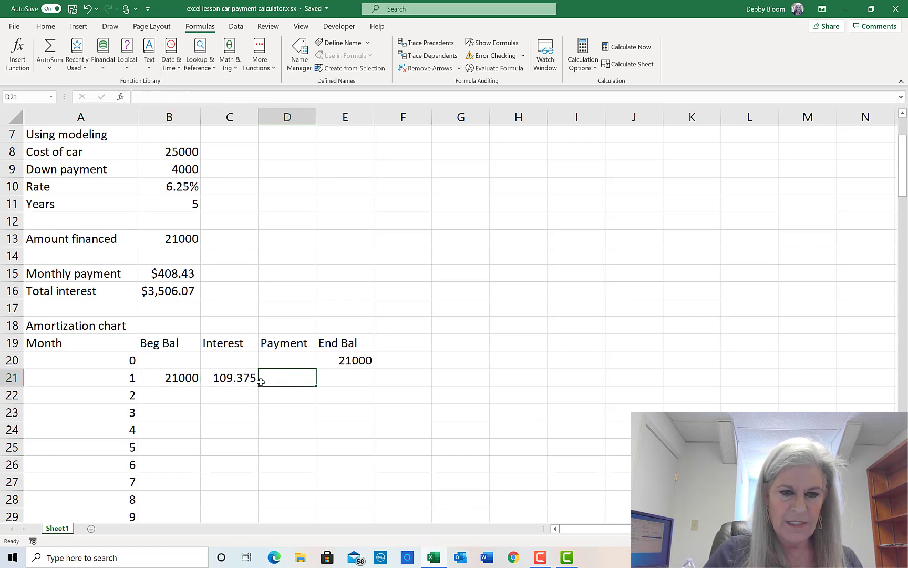
click(158, 378)
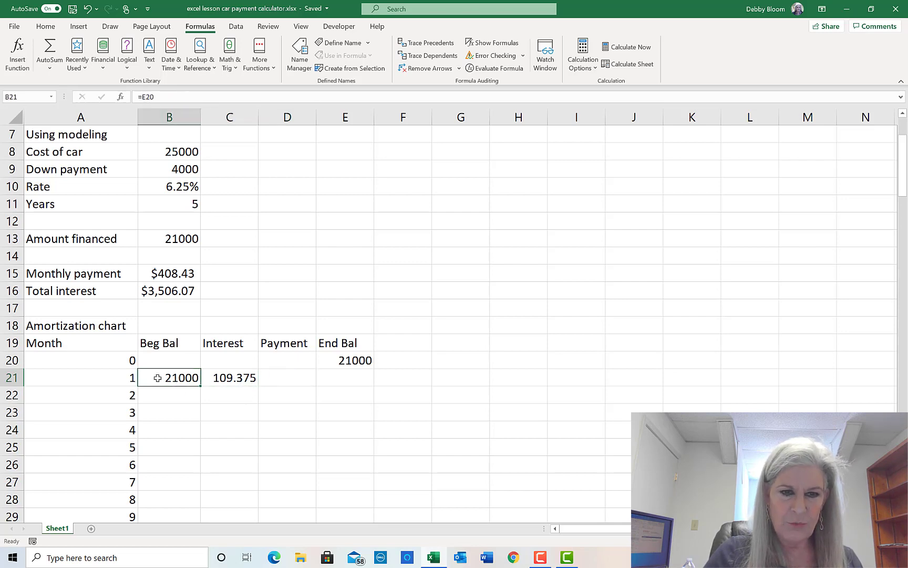
click(225, 378)
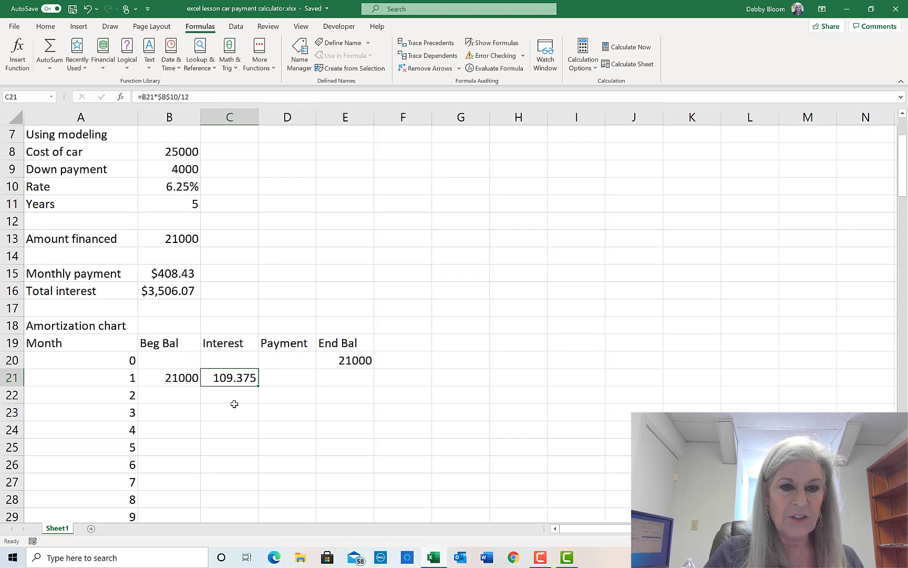
click(176, 379)
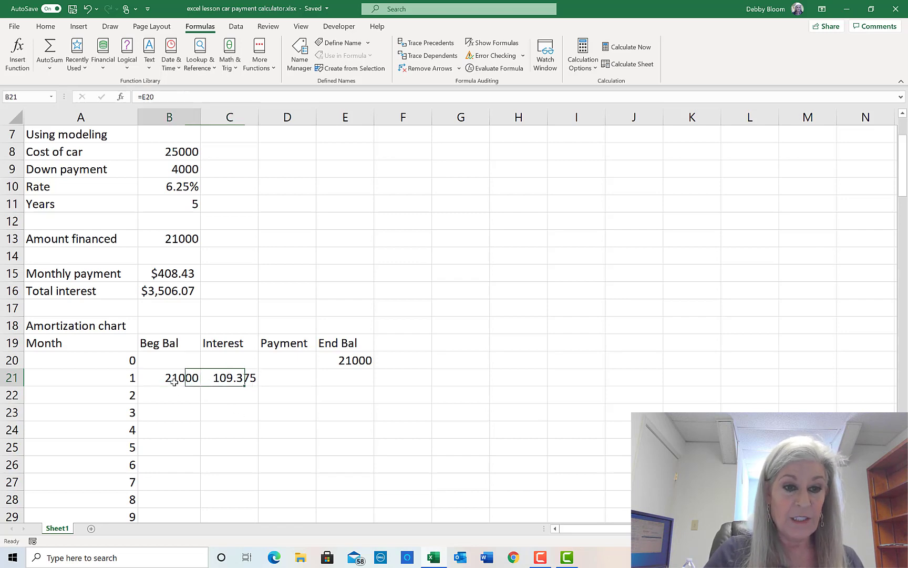
click(236, 379)
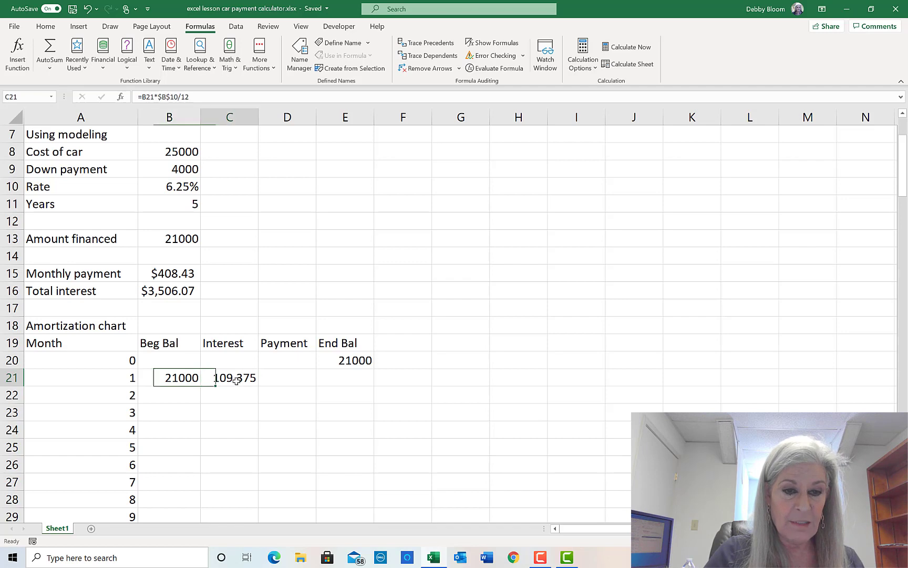
click(290, 379)
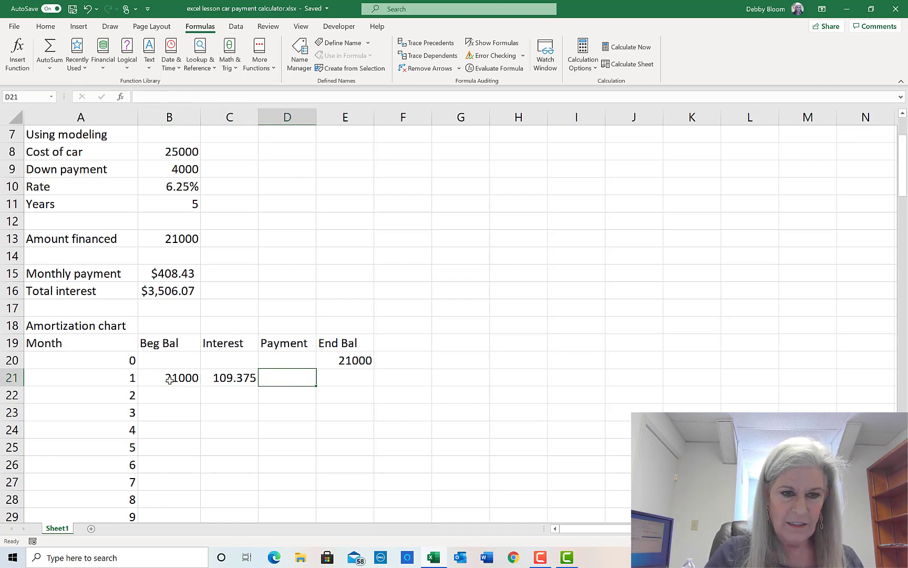
drag(172, 379, 220, 378)
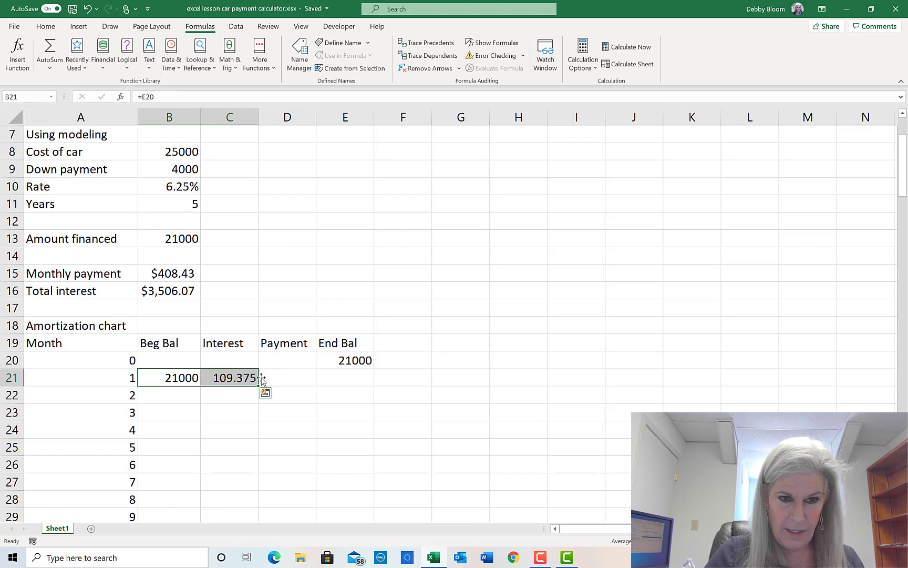
click(283, 375)
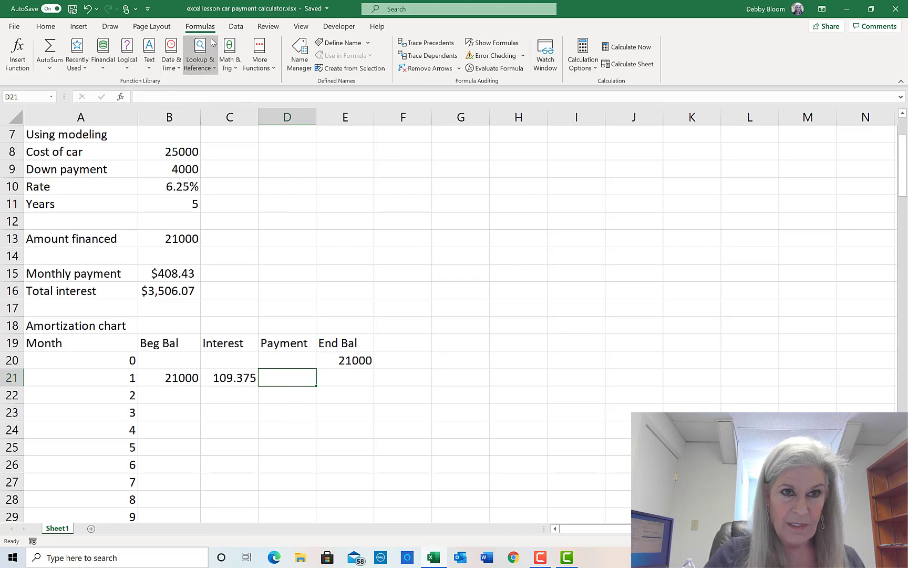
- Insert an IF function into D21 from the Logical list and move its argument dialog aside
click(127, 53)
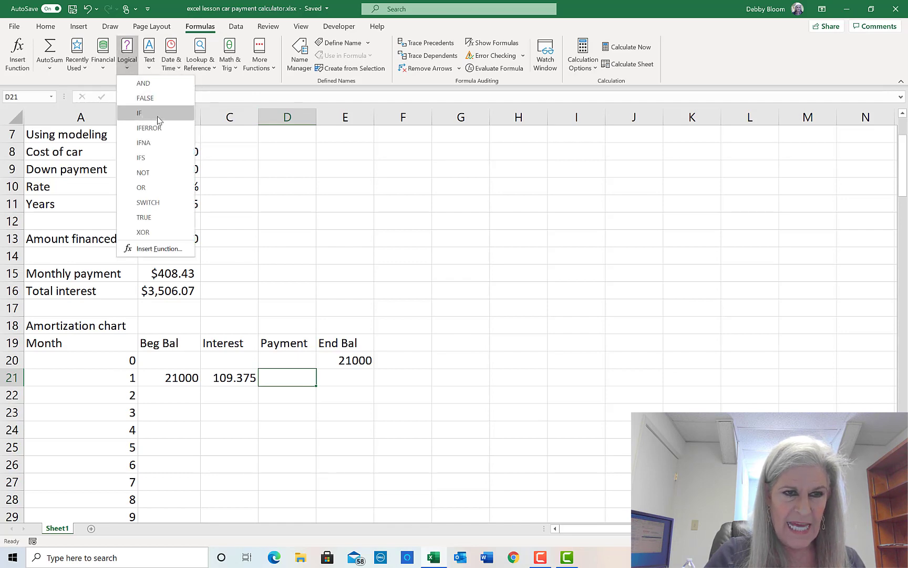
click(172, 114)
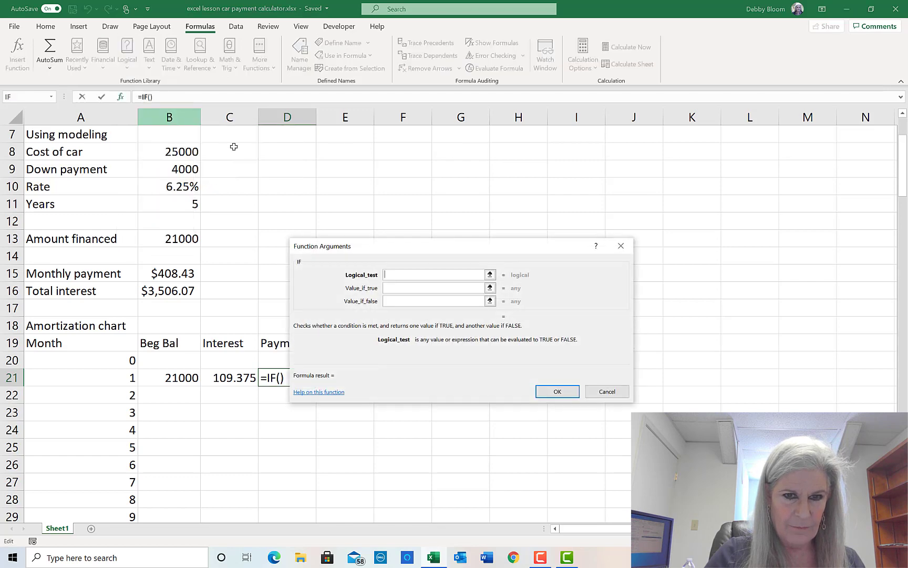
drag(455, 249, 602, 178)
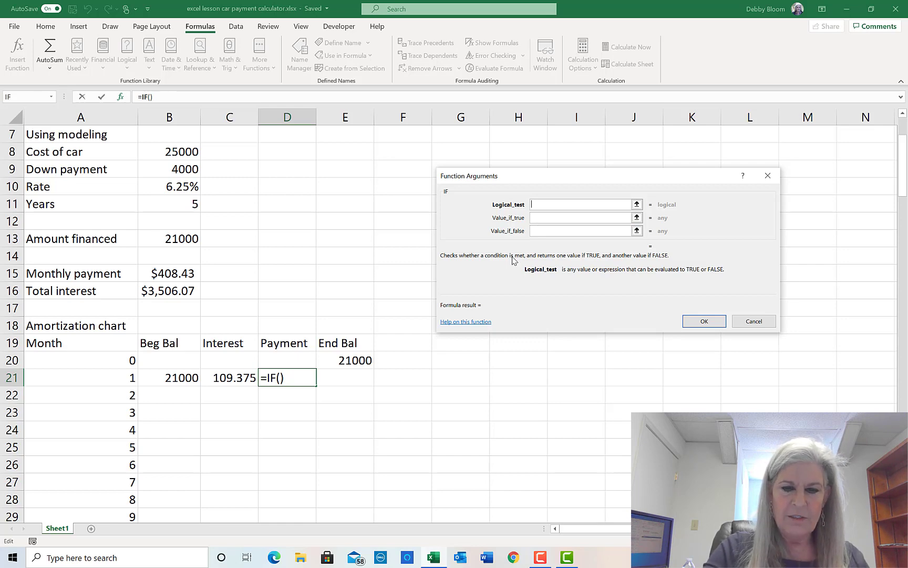
- Enter the IF condition (B21+C21)>$B$15 for month 1's payment
text(()
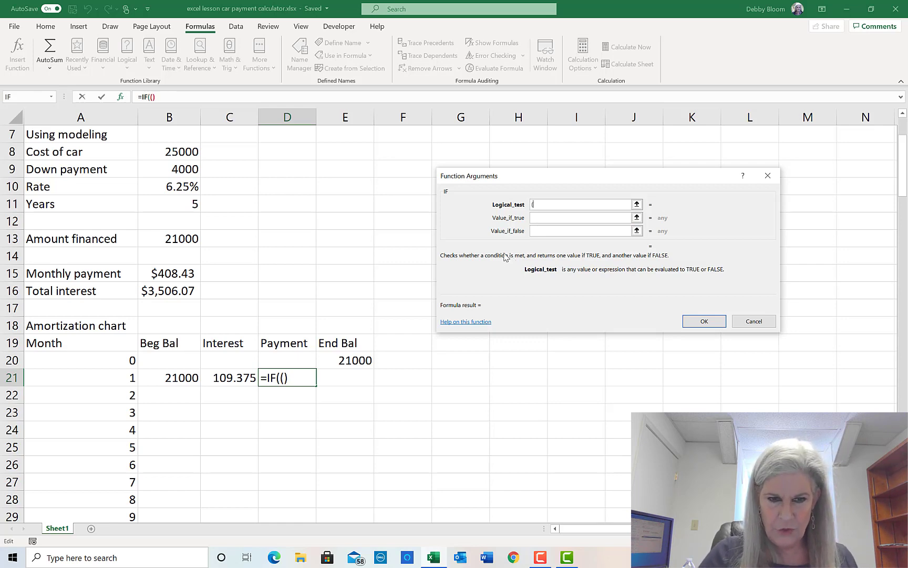
click(176, 377)
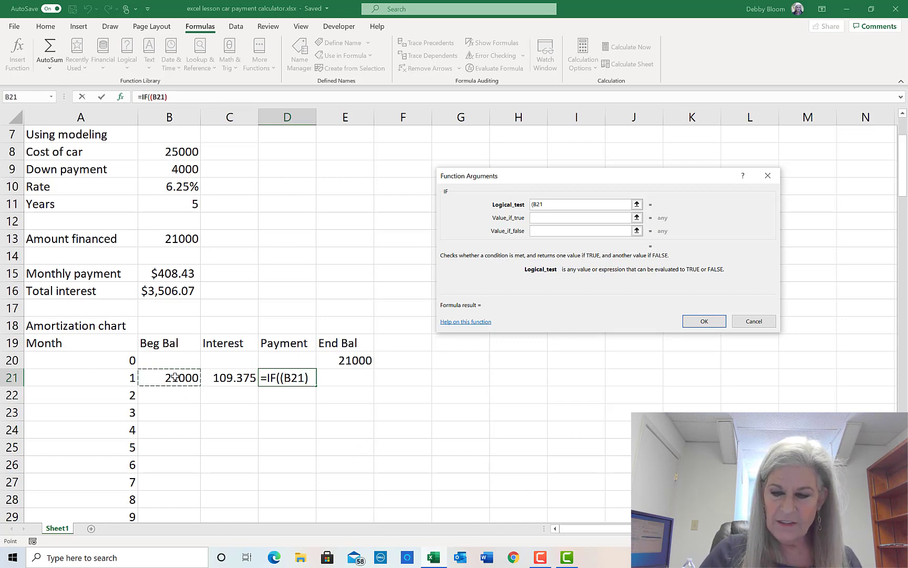
text(+)
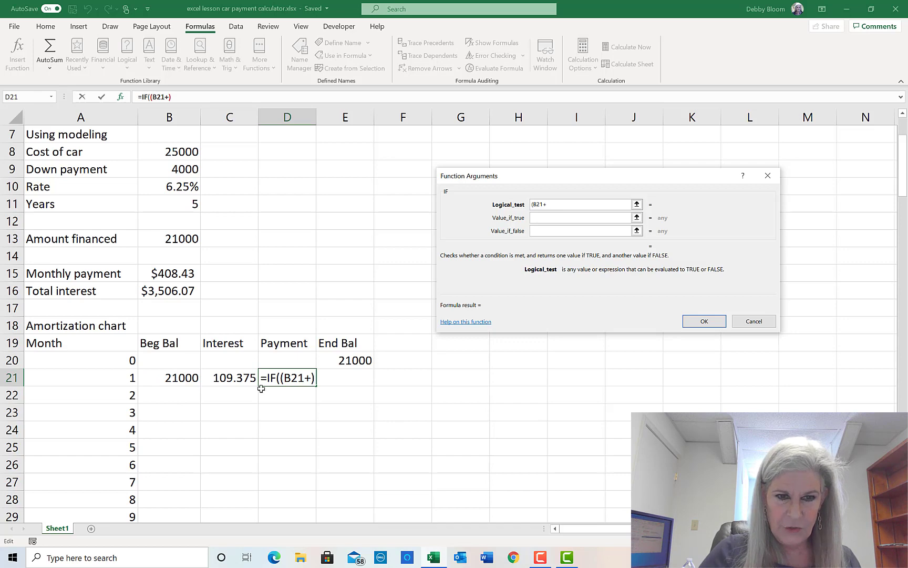
click(240, 377)
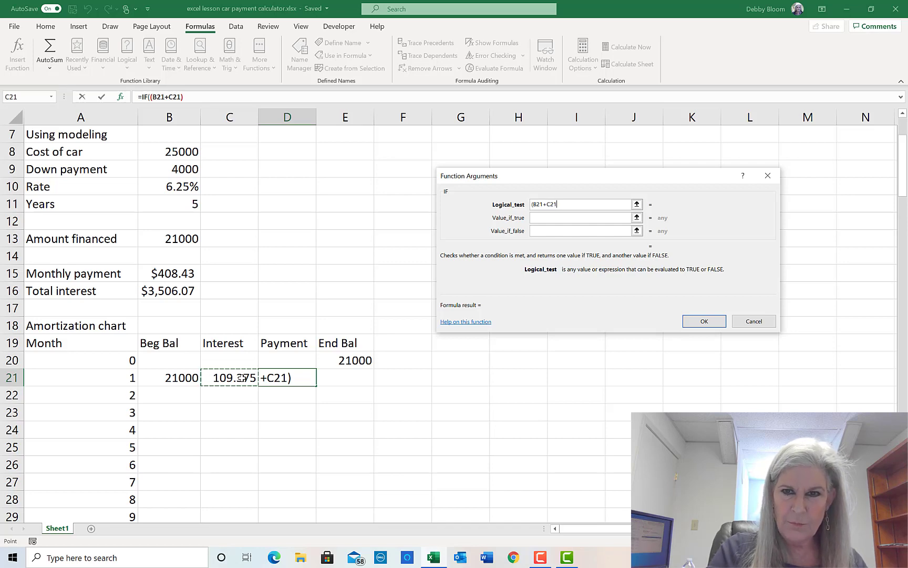
text())
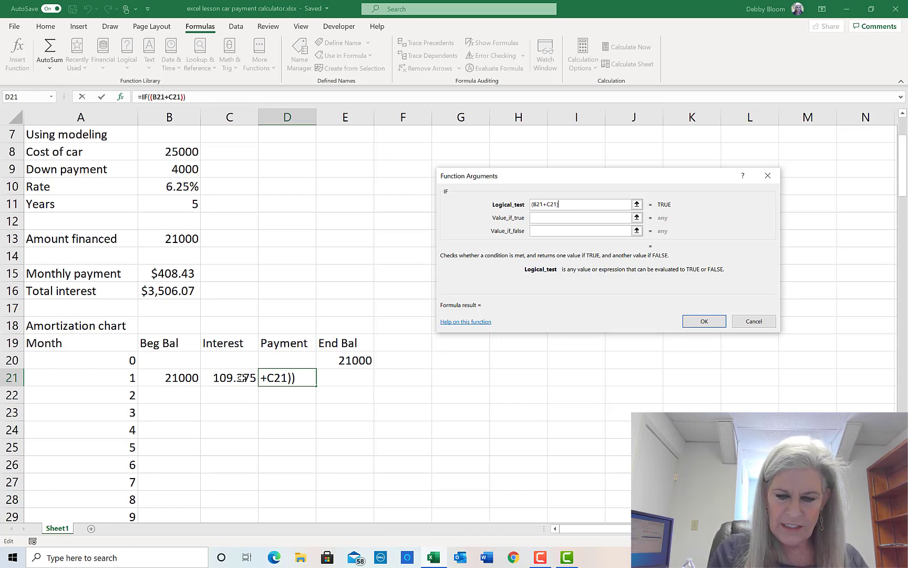
text(>)
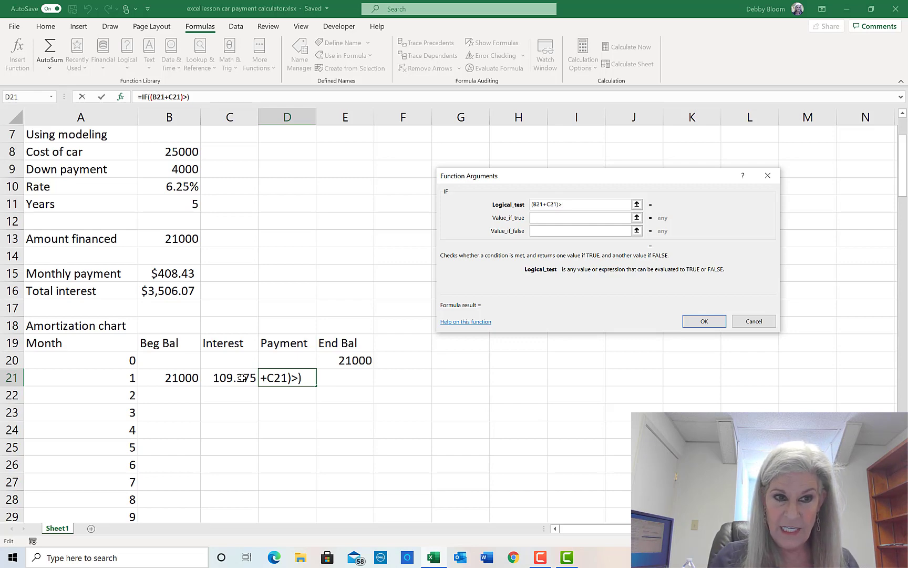
click(182, 275)
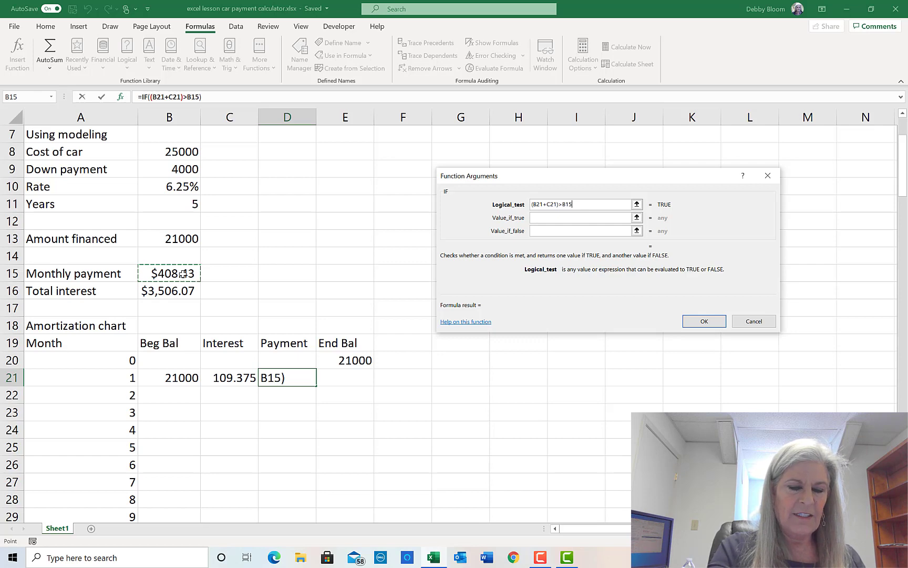
key(F4)
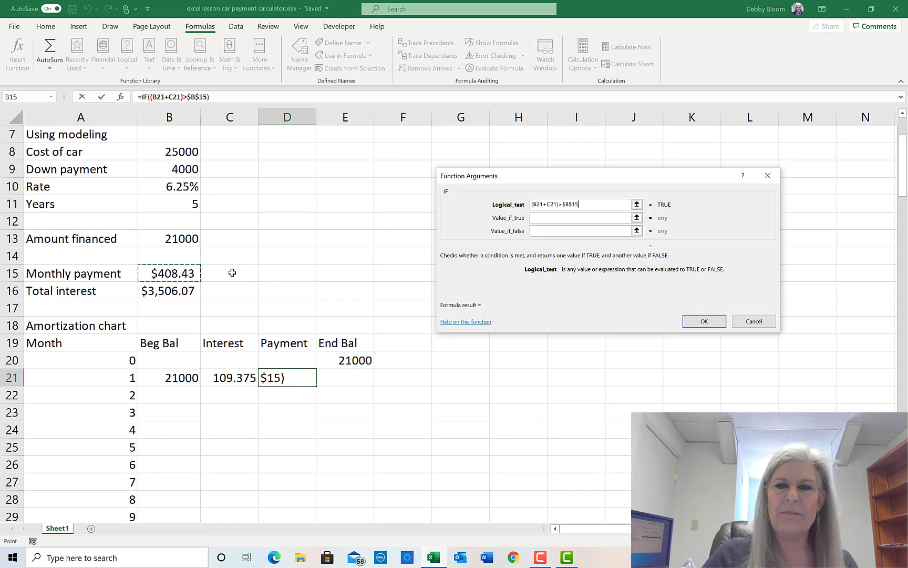
- Set the true result to $B$15 and the false result to B21+C21, then confirm
click(544, 219)
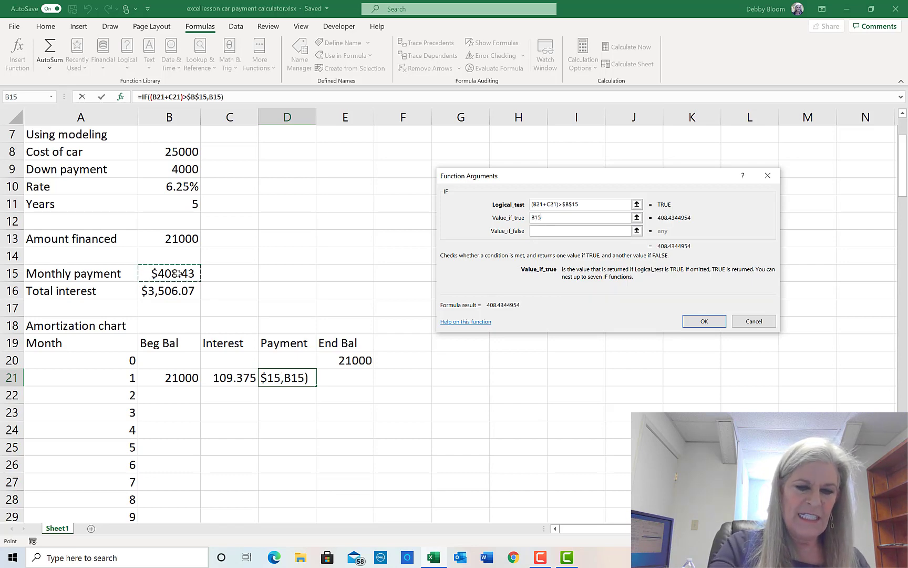
key(F4)
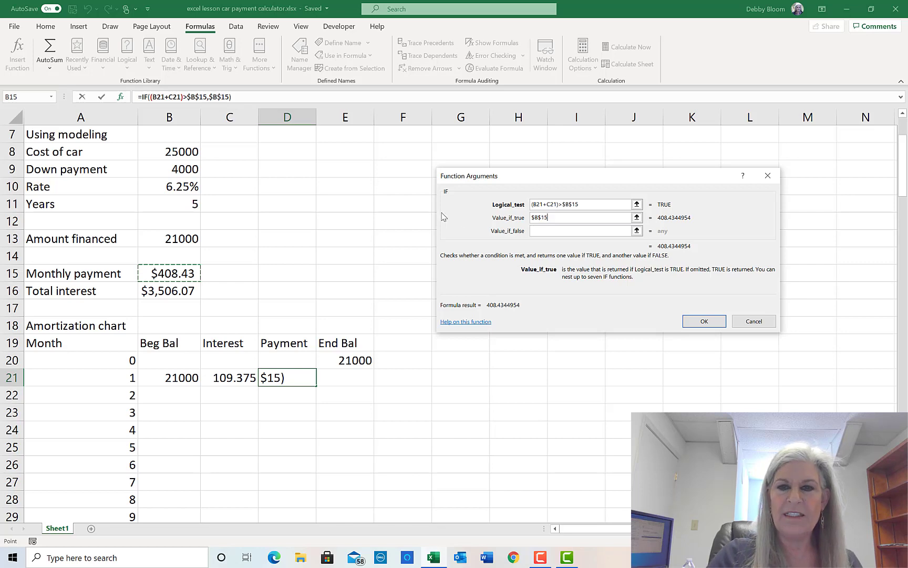
click(543, 232)
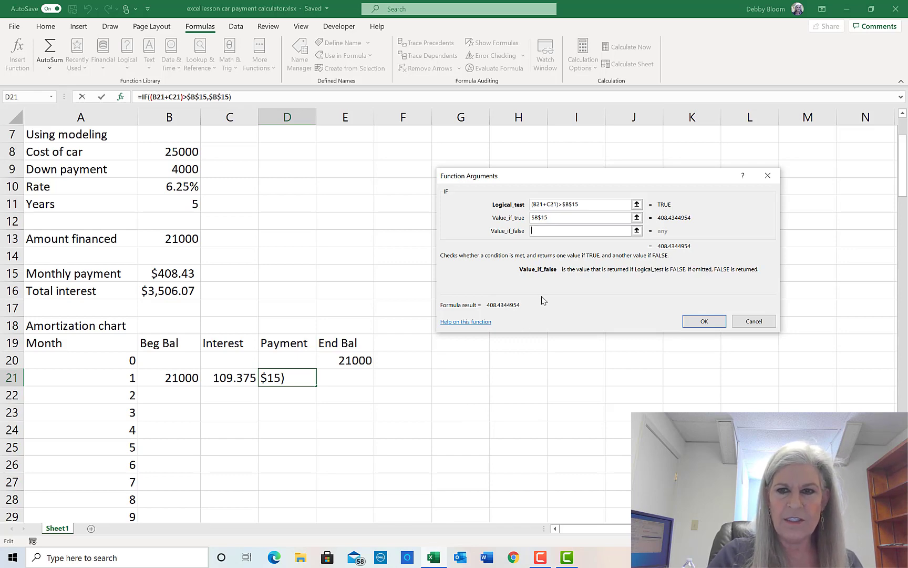
click(177, 379)
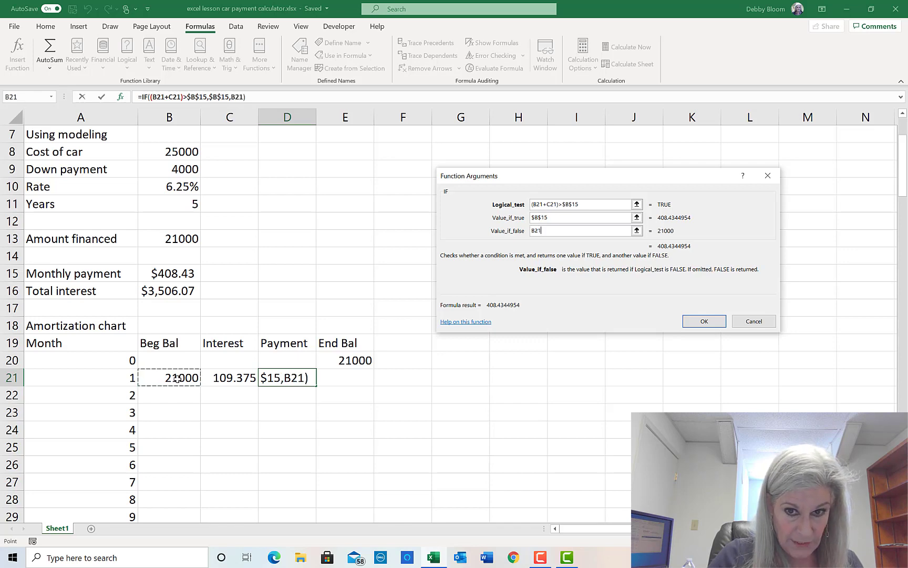
text(+)
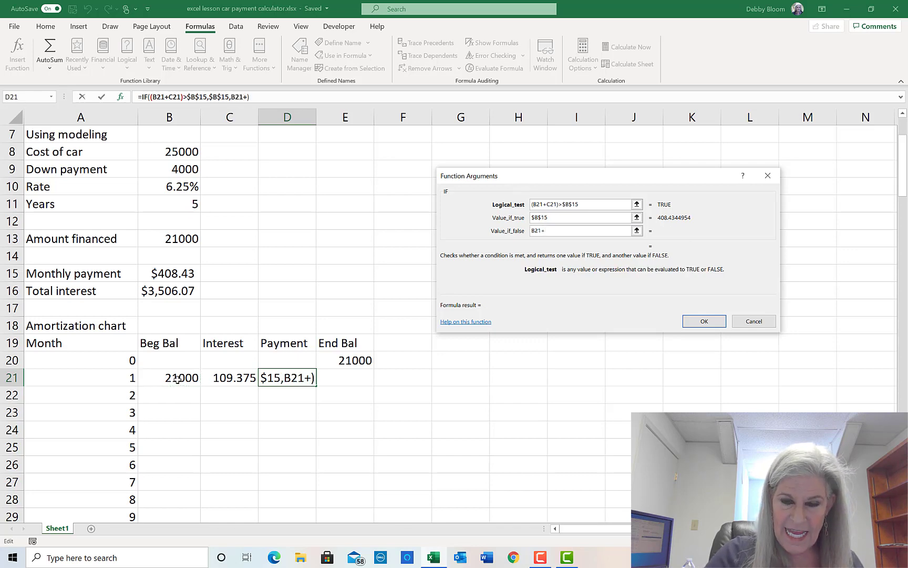
click(239, 378)
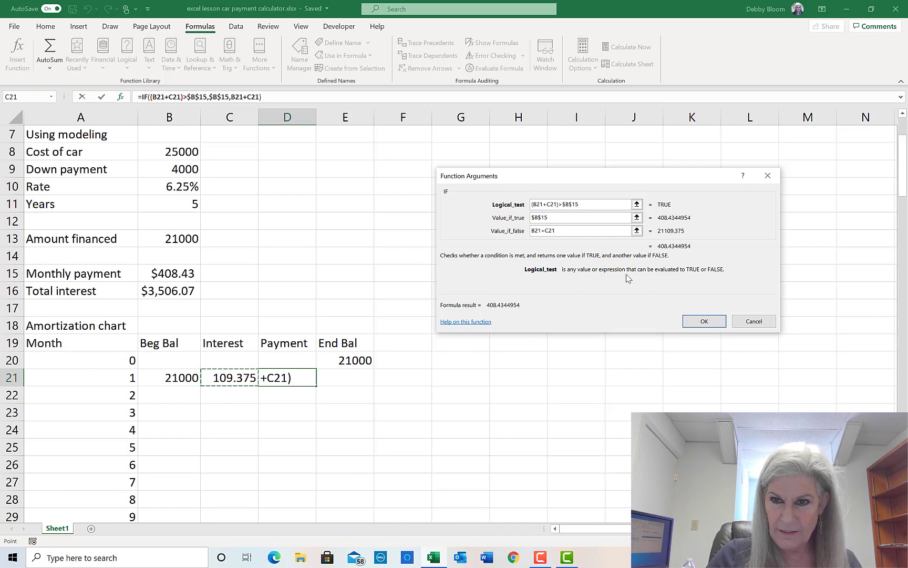
click(705, 321)
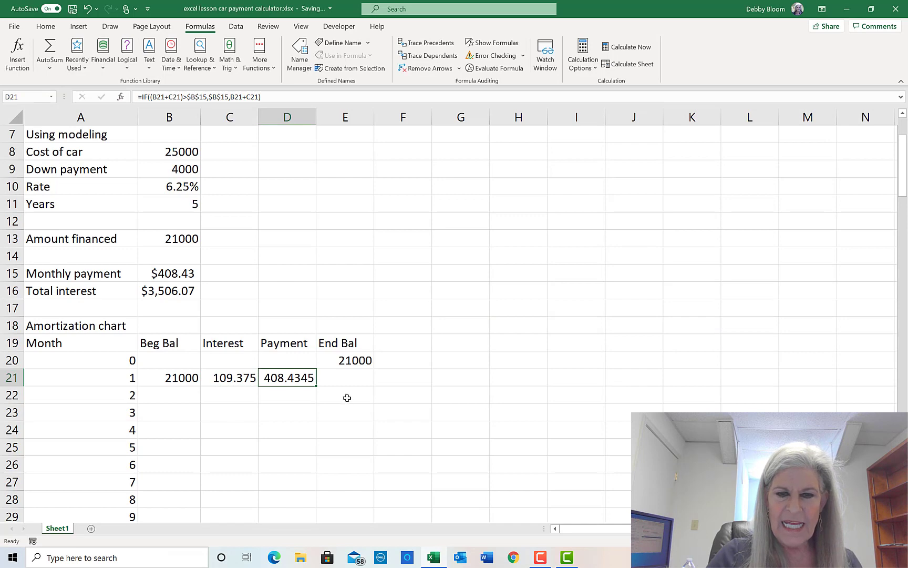
click(355, 376)
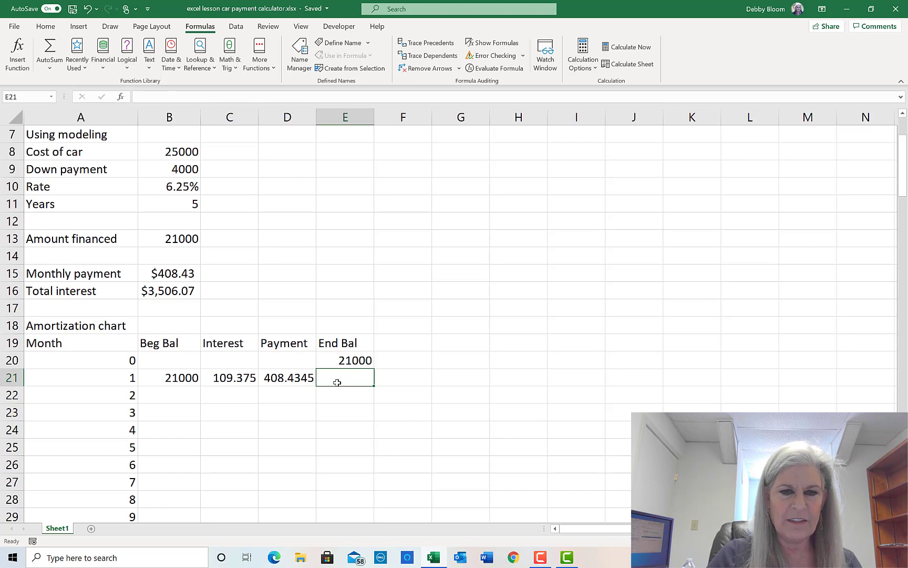
click(159, 374)
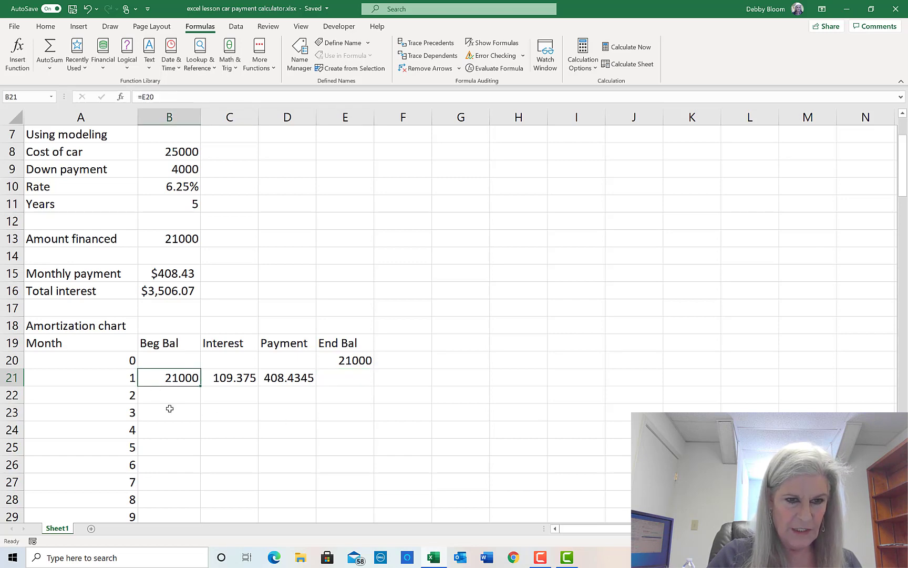
click(221, 377)
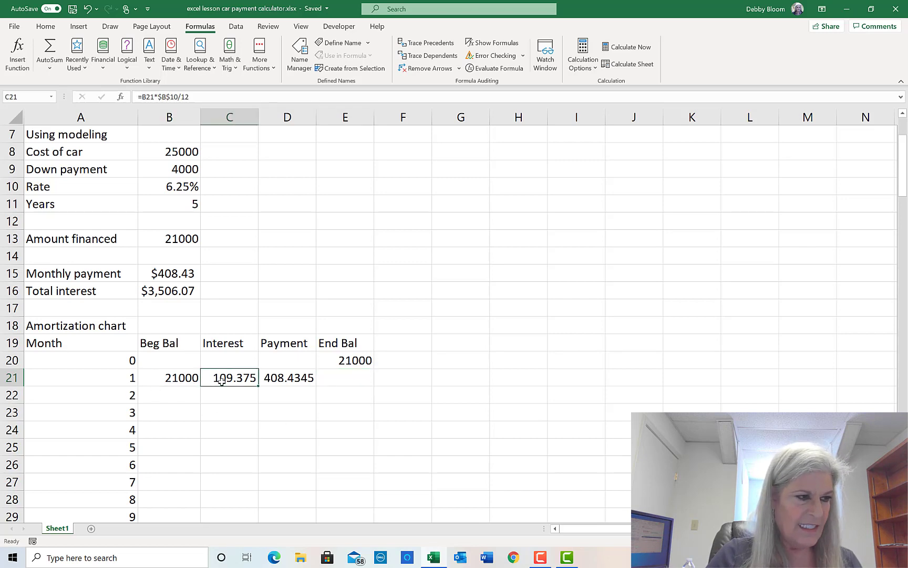
click(289, 380)
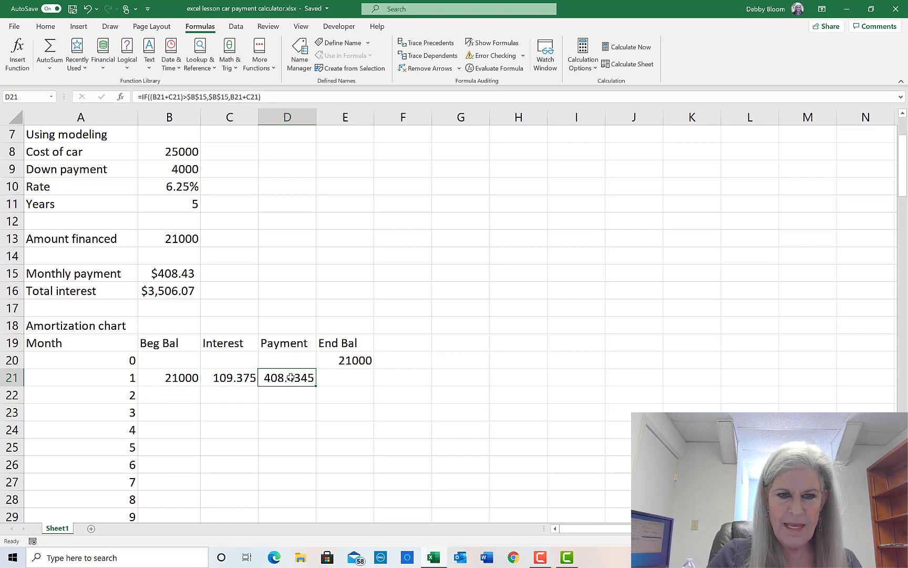
click(366, 377)
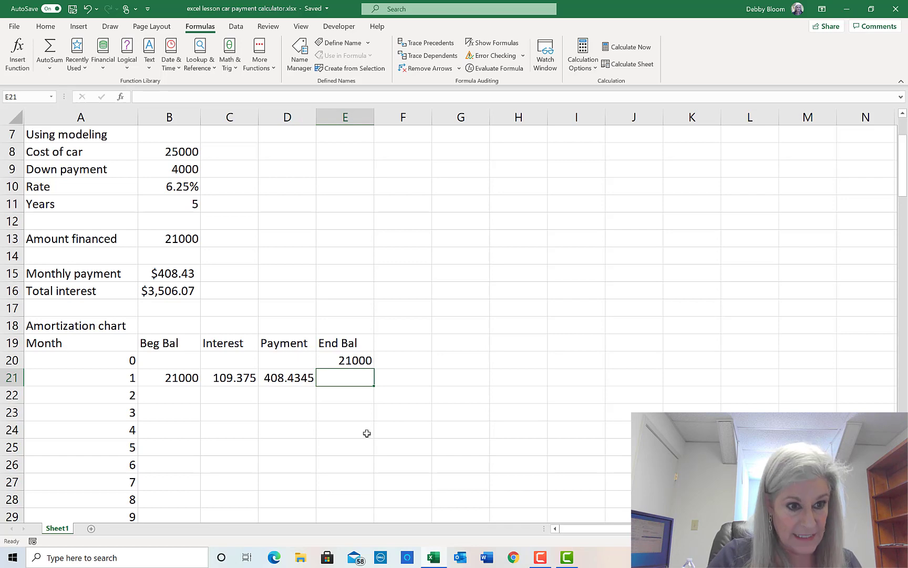
- Enter =B21+C21-D21 in E21, giving a month 1 ending balance of 20700.94
text(=)
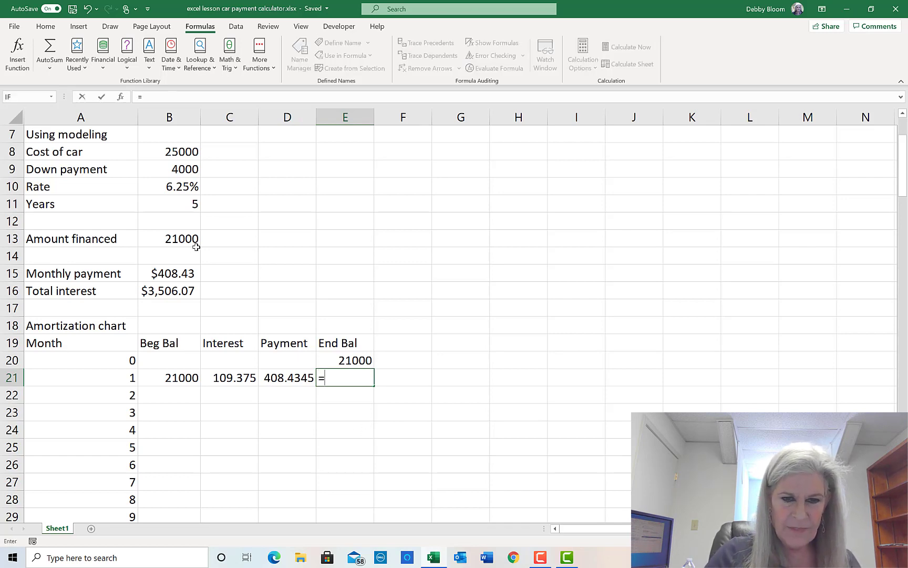
click(162, 378)
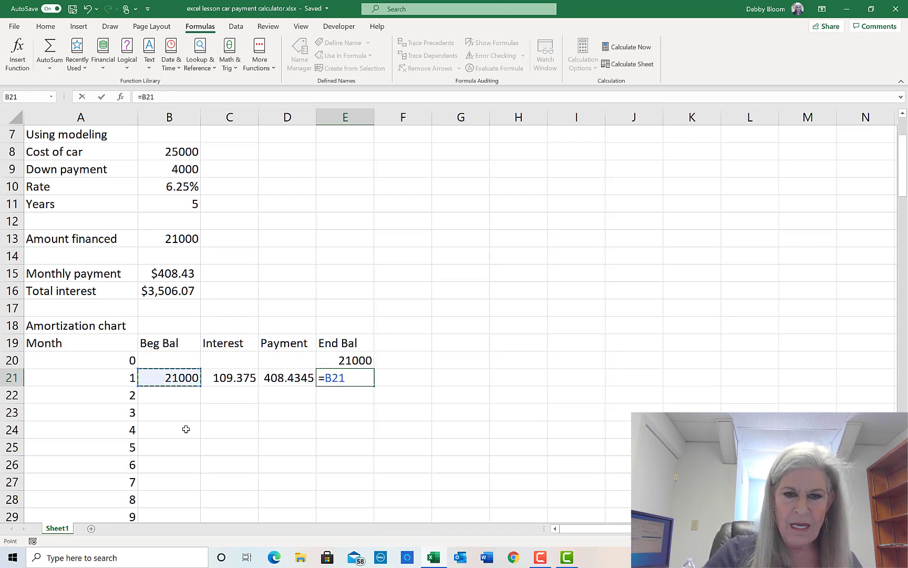
text(+)
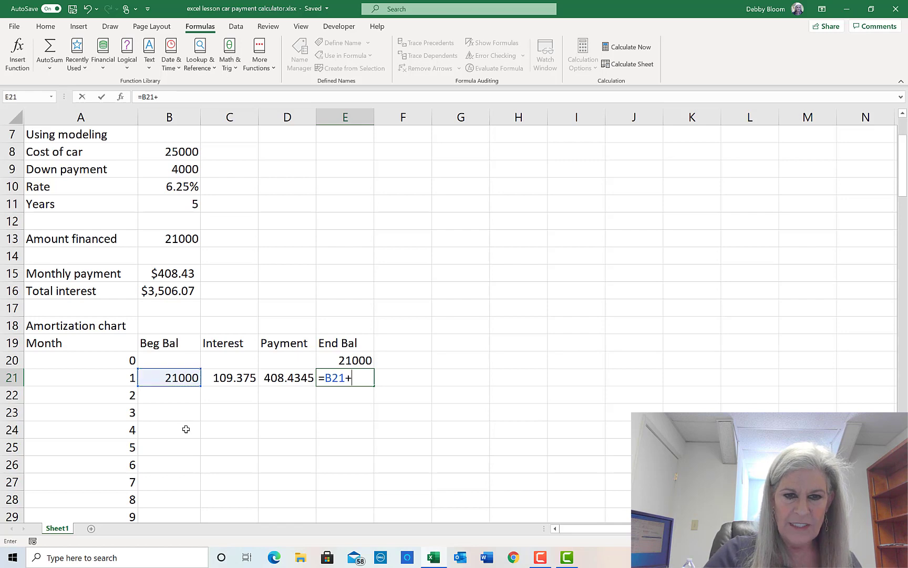
click(223, 380)
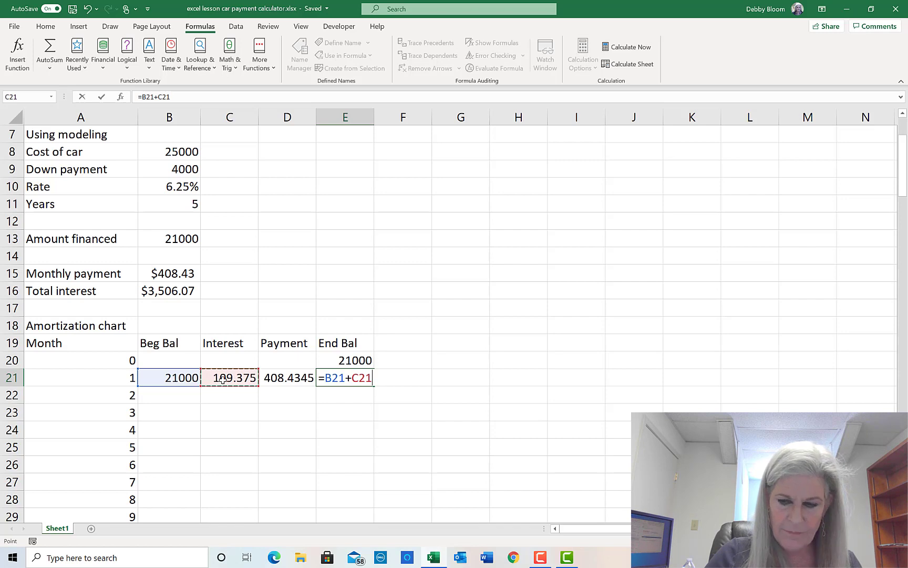
text(-)
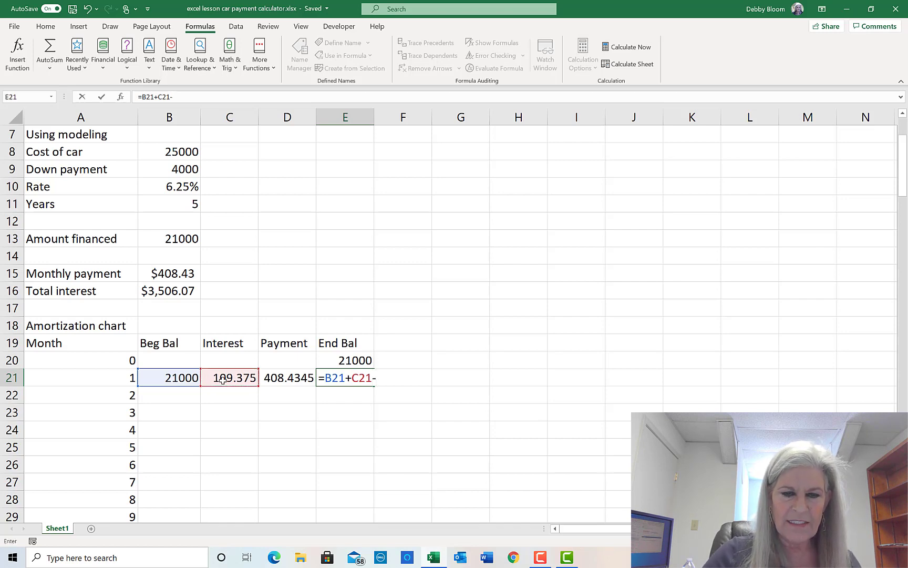
click(299, 384)
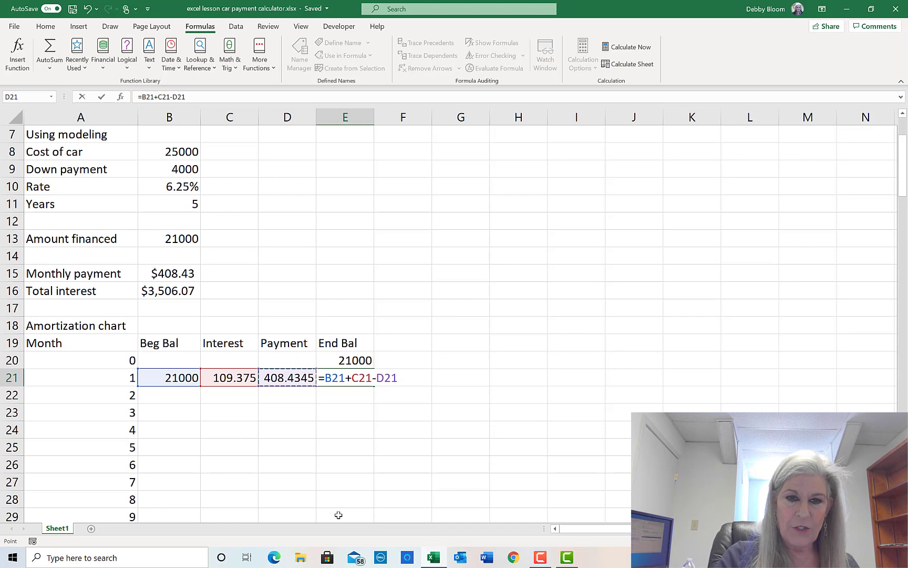
key(Return)
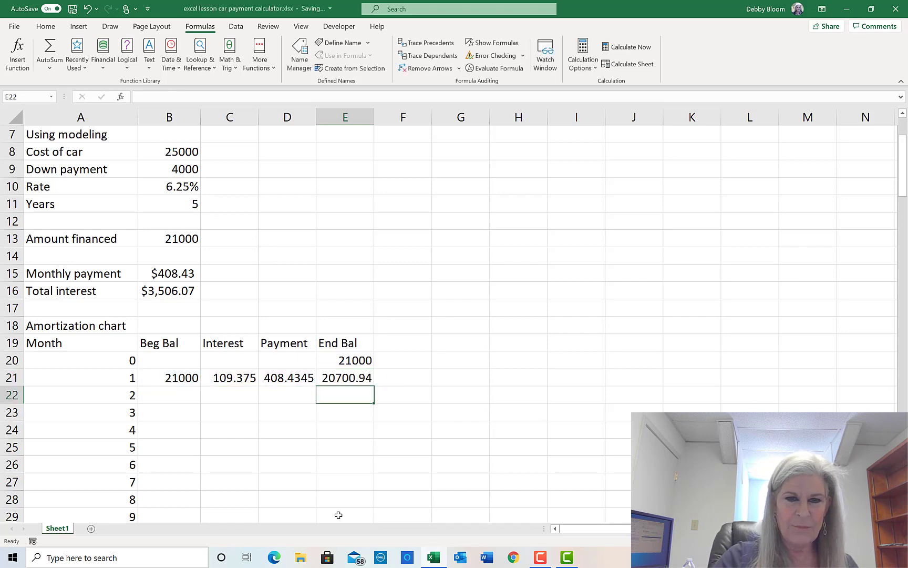
click(368, 377)
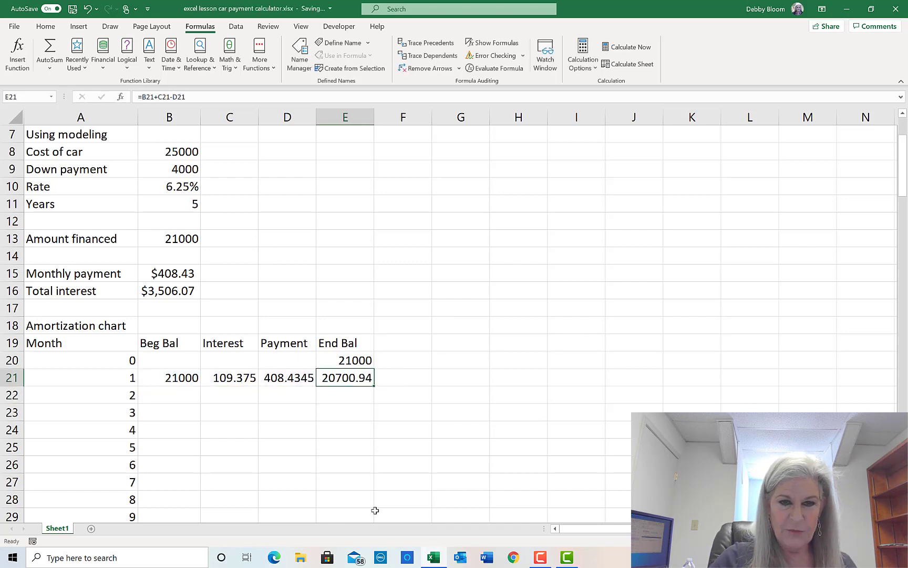
click(174, 377)
drag(174, 377, 340, 377)
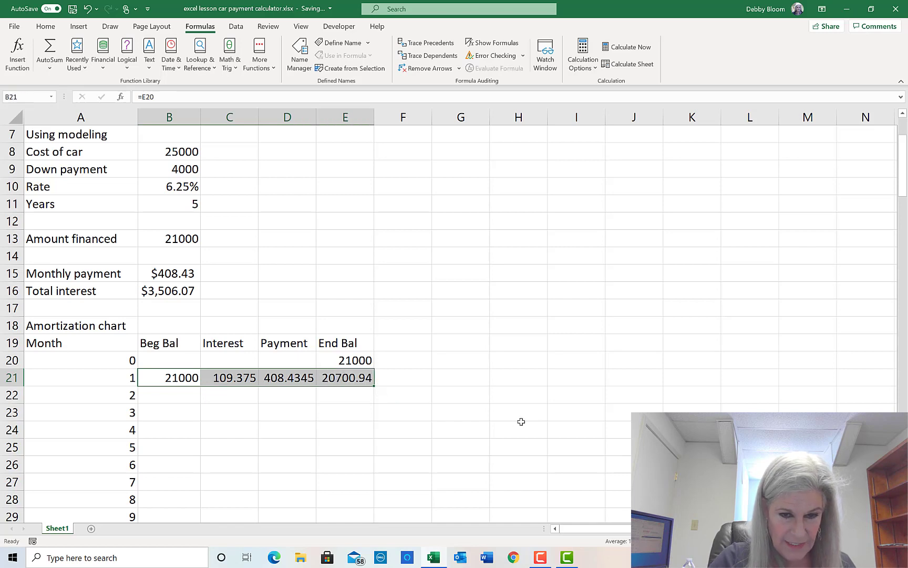
scroll(524, 408, down, 2)
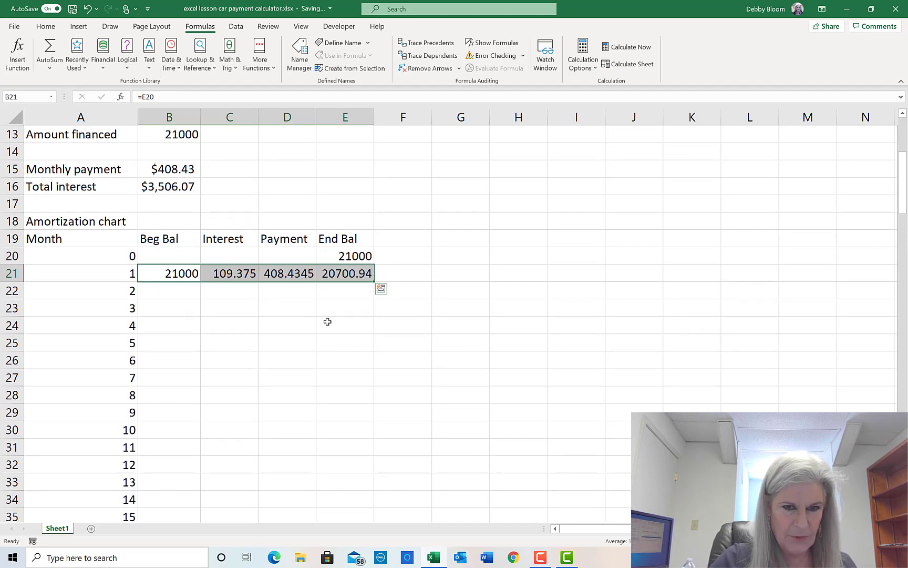
double_click(375, 283)
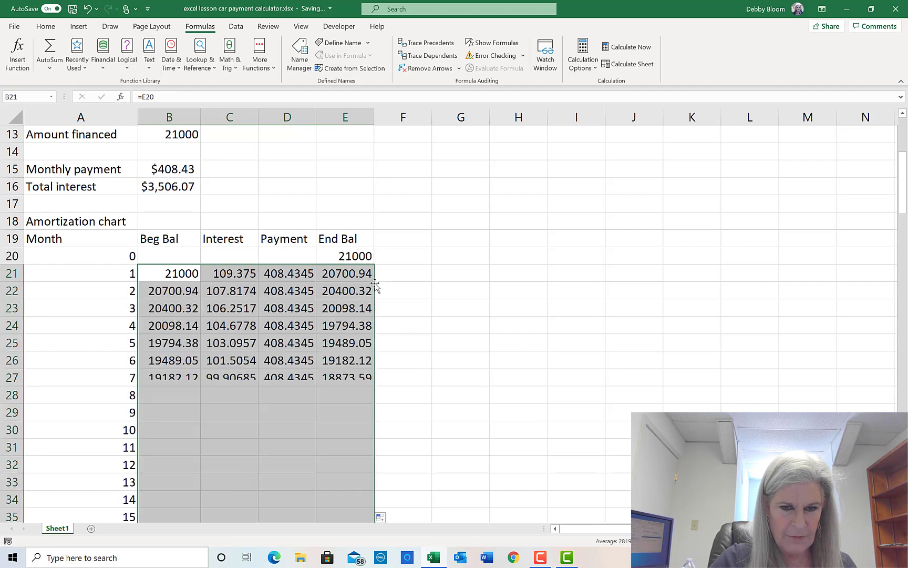
scroll(385, 279, up, 1)
scroll(385, 279, up, 2)
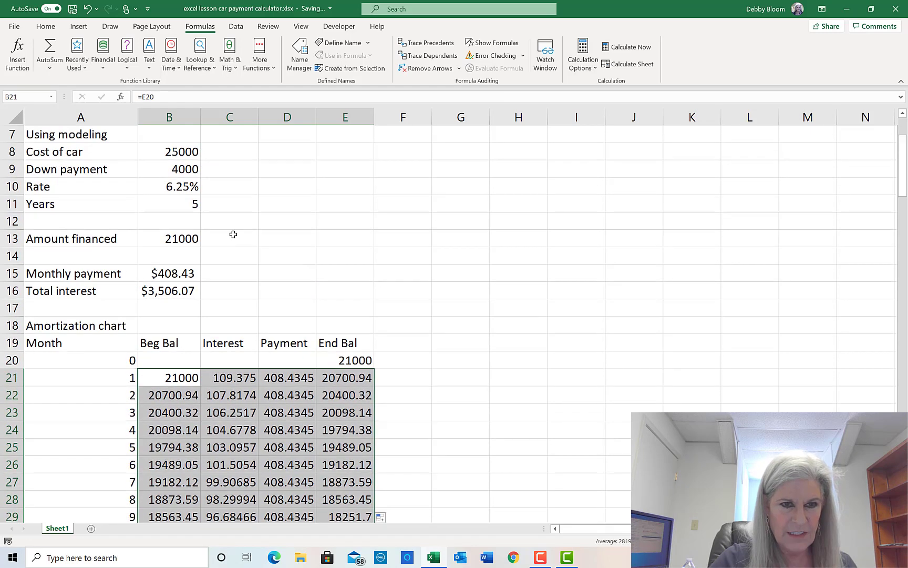
mouse_move(901, 192)
mouse_down()
mouse_move(905, 452)
mouse_move(904, 205)
mouse_up()
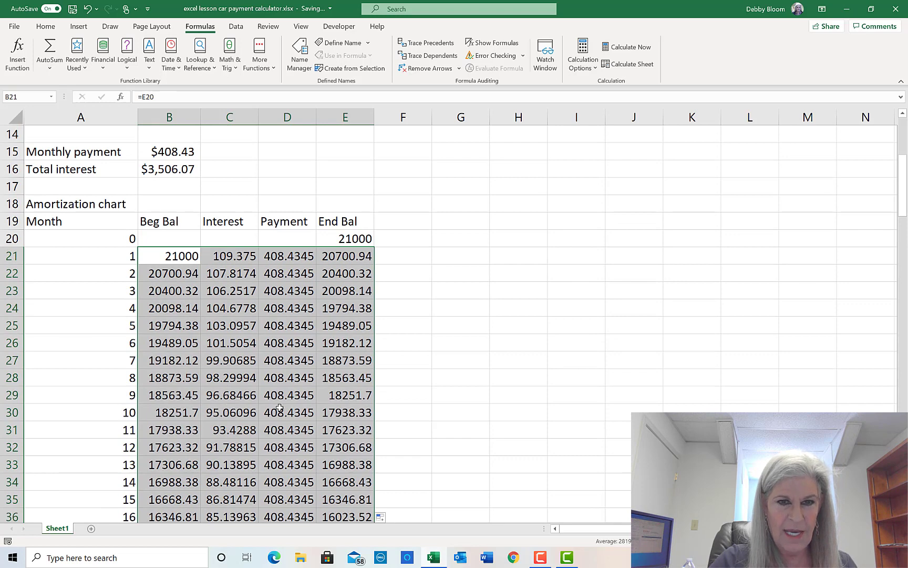
scroll(367, 398, down, 1)
scroll(367, 398, down, 1)
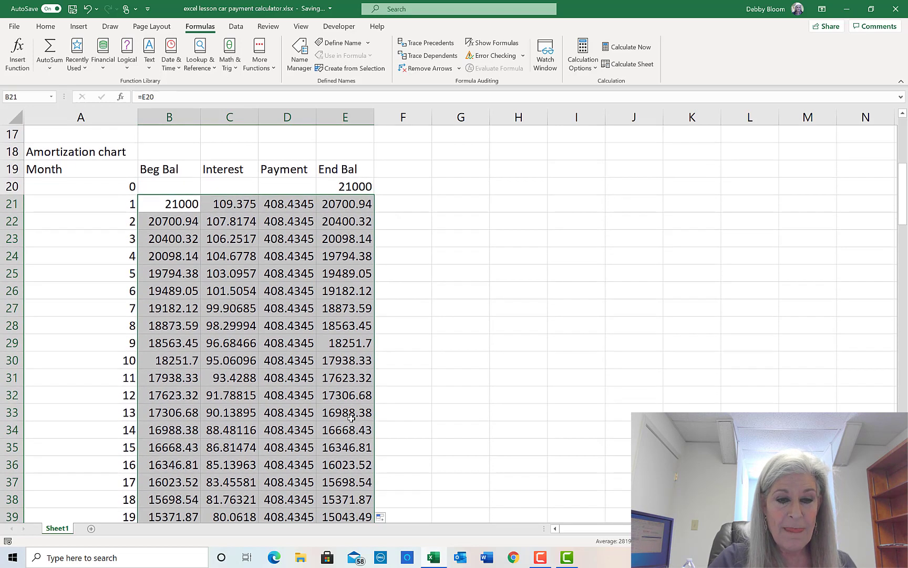
click(352, 424)
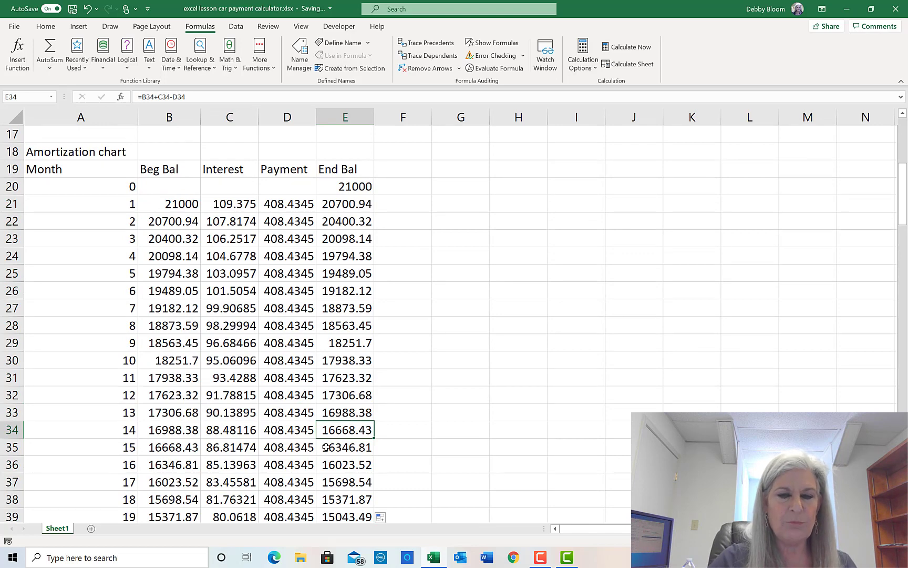
click(338, 466)
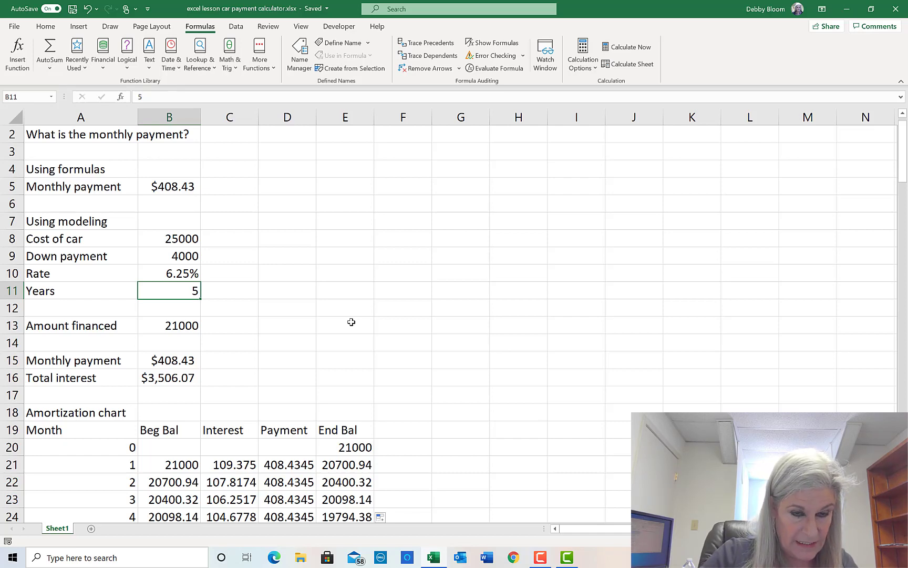
- Change the loan term in B11 to 7 years and scroll through the recalculated chart
text(7)
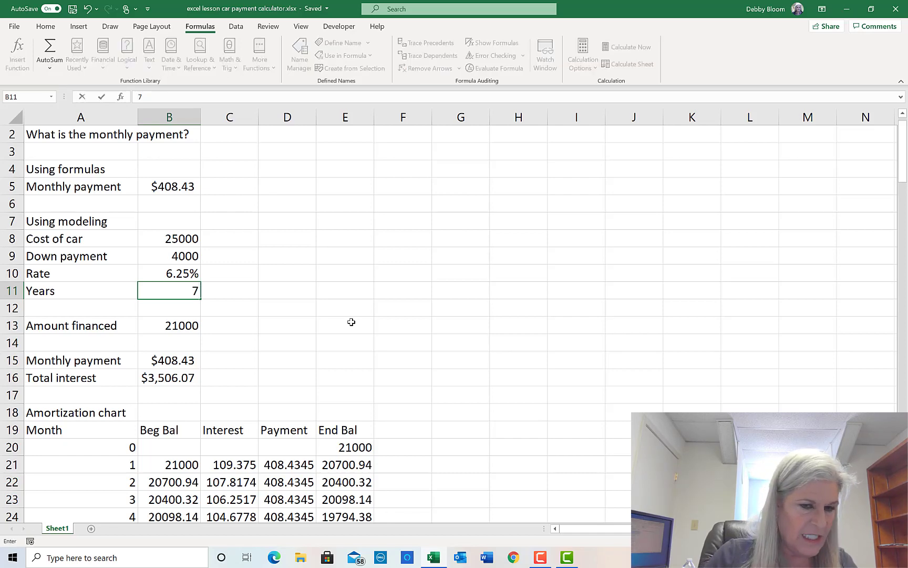
key(Return)
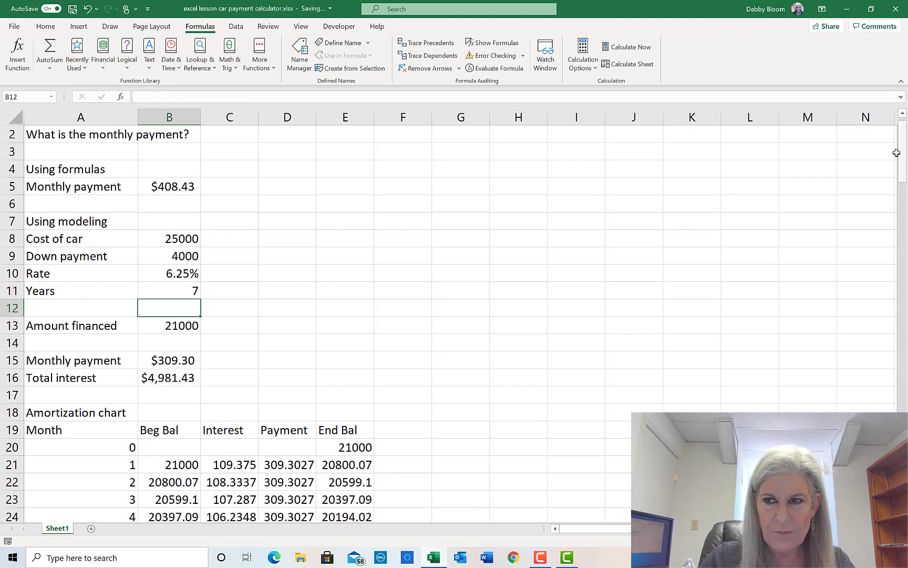
drag(896, 153, 880, 354)
drag(880, 363, 880, 405)
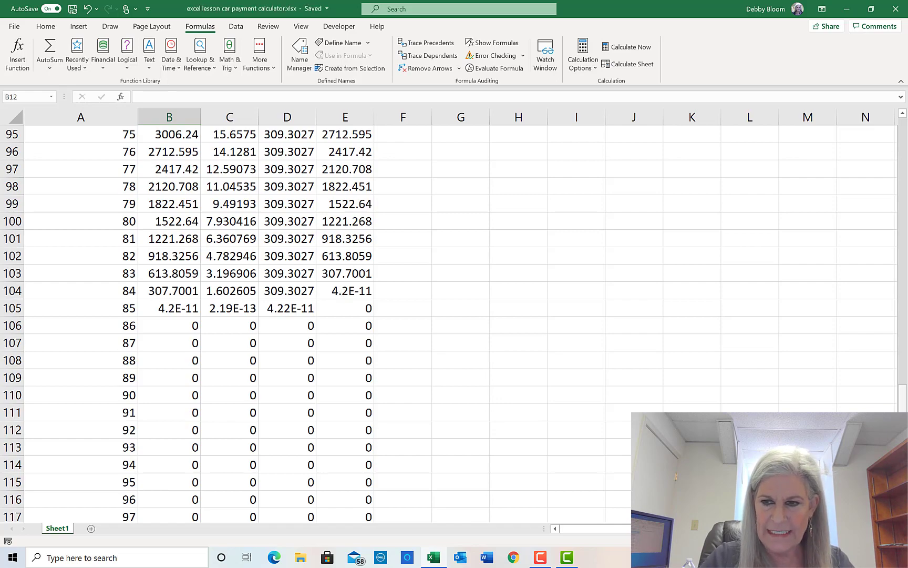
- Select the amortization chart figures in B20:E140
scroll(576, 350, up, 20)
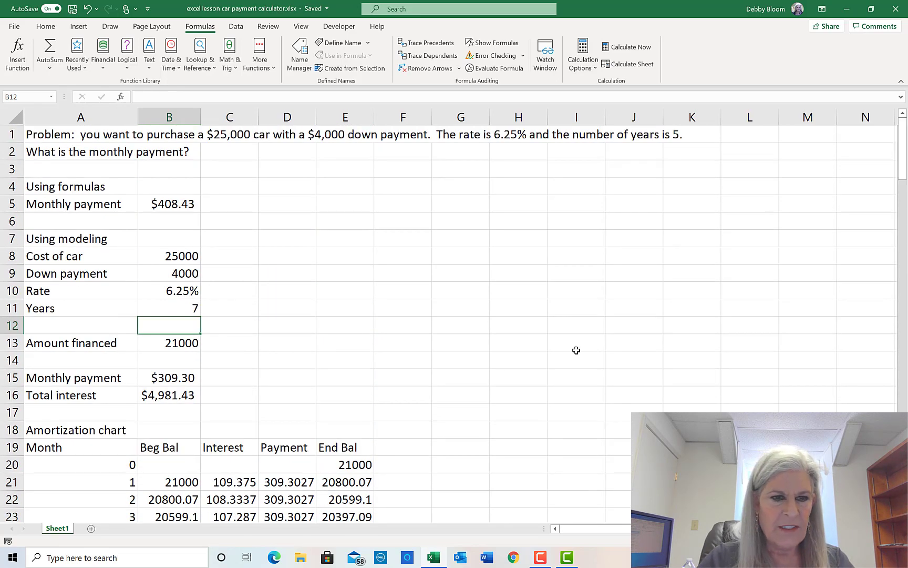
scroll(576, 350, down, 2)
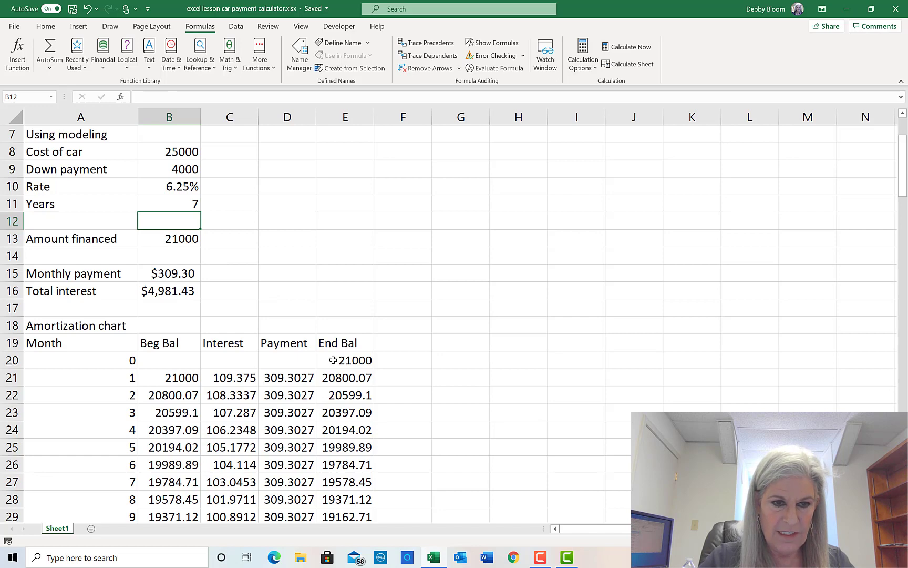
scroll(315, 334, down, 2)
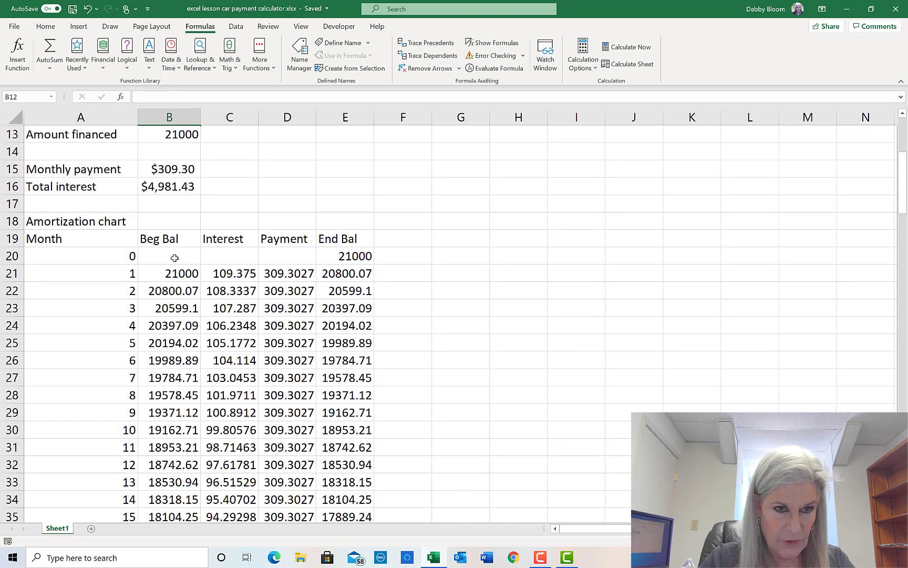
drag(175, 257, 338, 481)
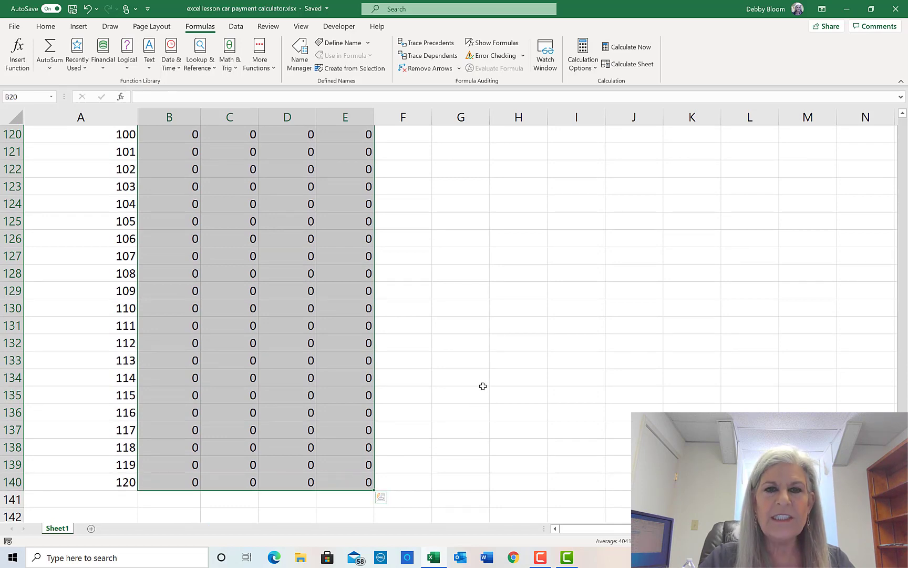
scroll(447, 316, up, 20)
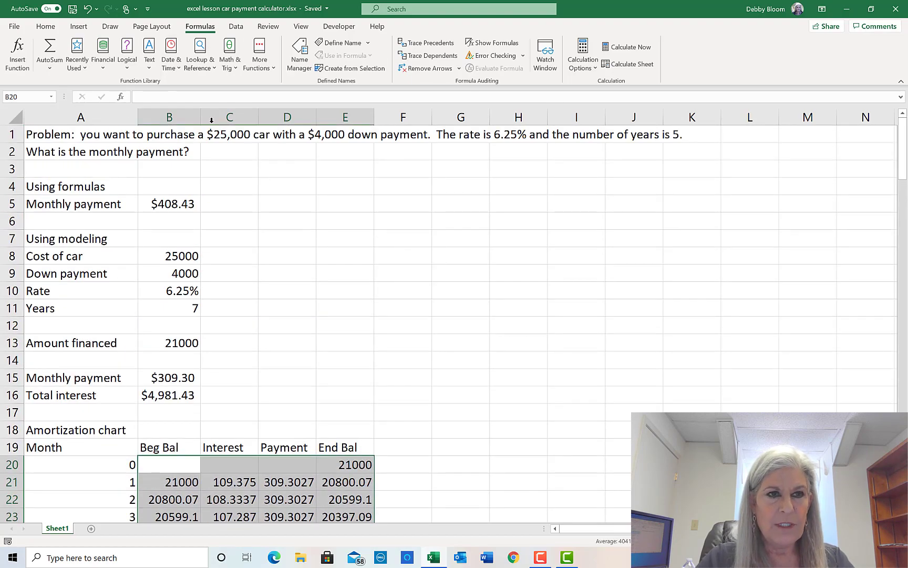
- Format the selected figures as Number with 1000 separators, 0 decimals and (1,234) negatives
click(46, 27)
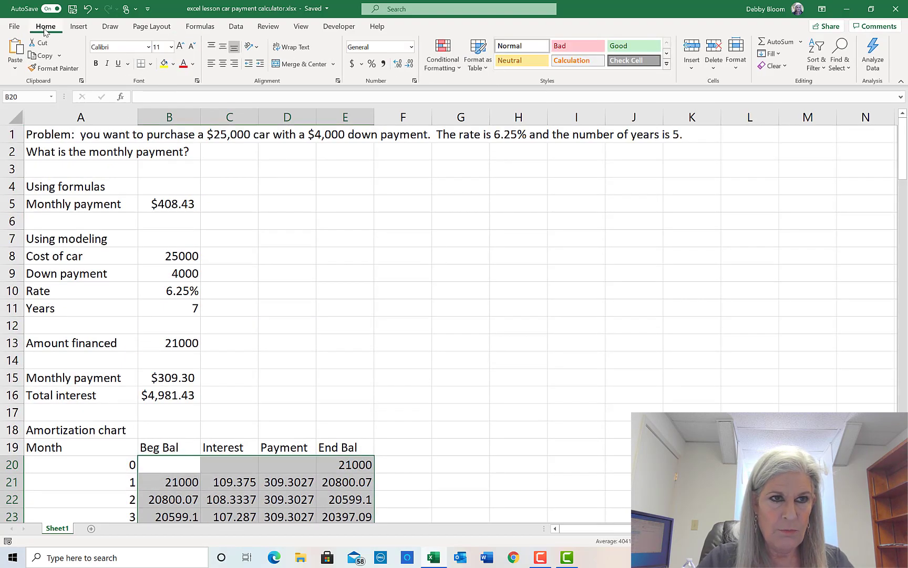
click(414, 81)
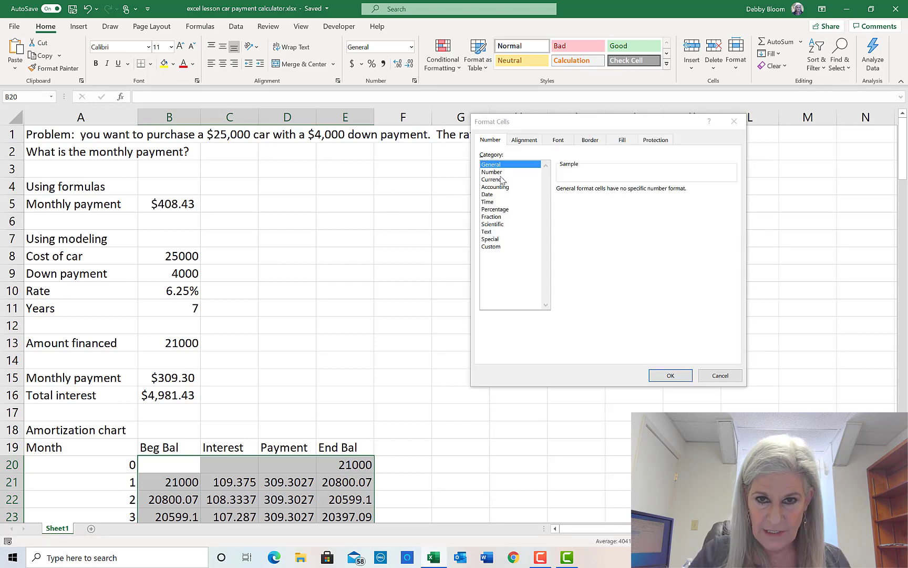
click(493, 172)
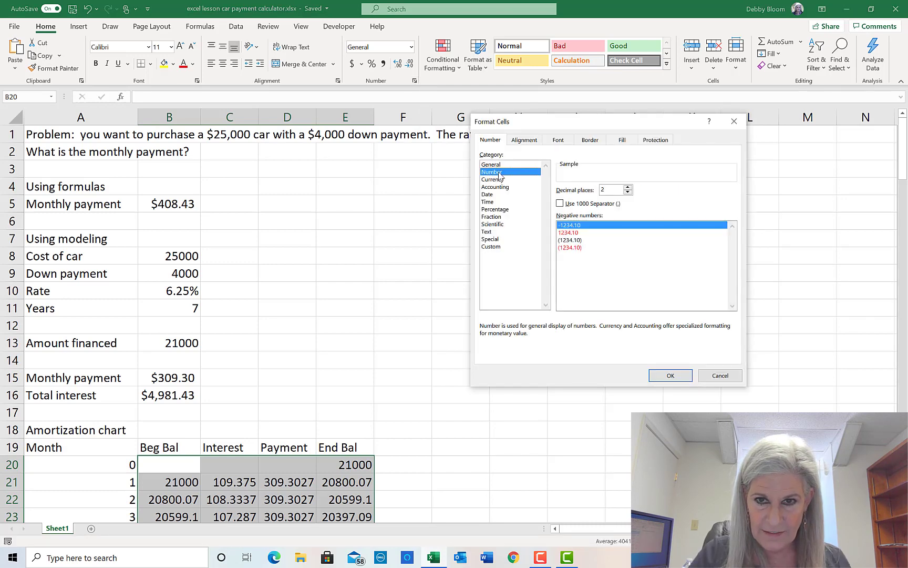
click(560, 203)
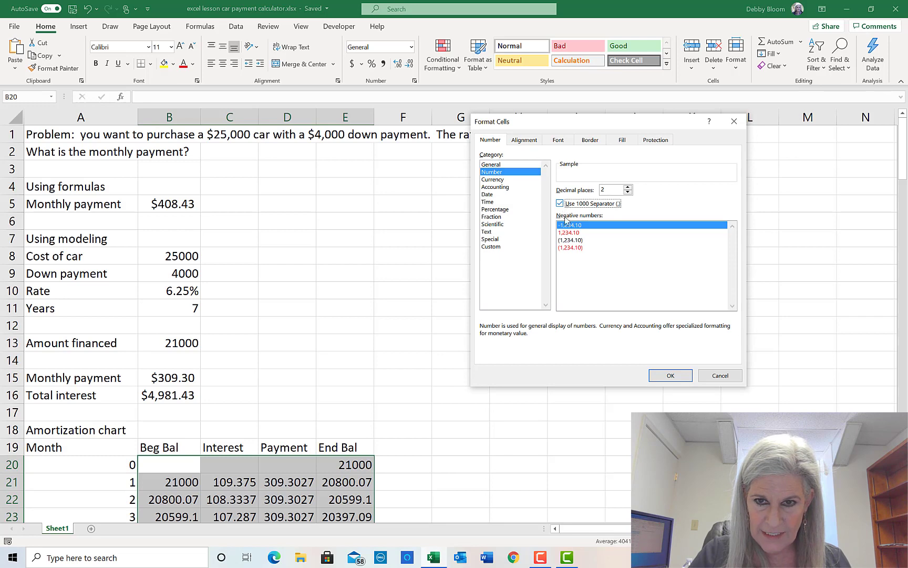
click(628, 192)
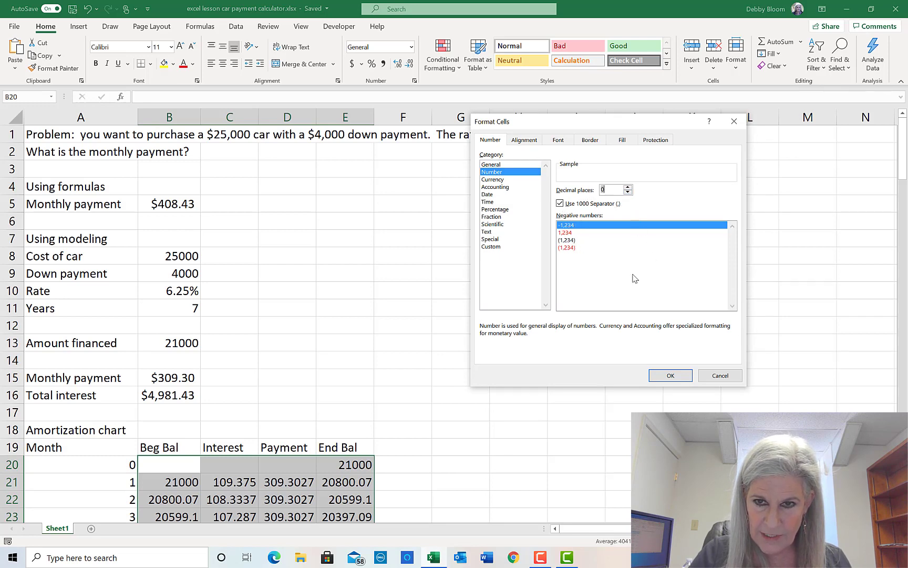
click(575, 241)
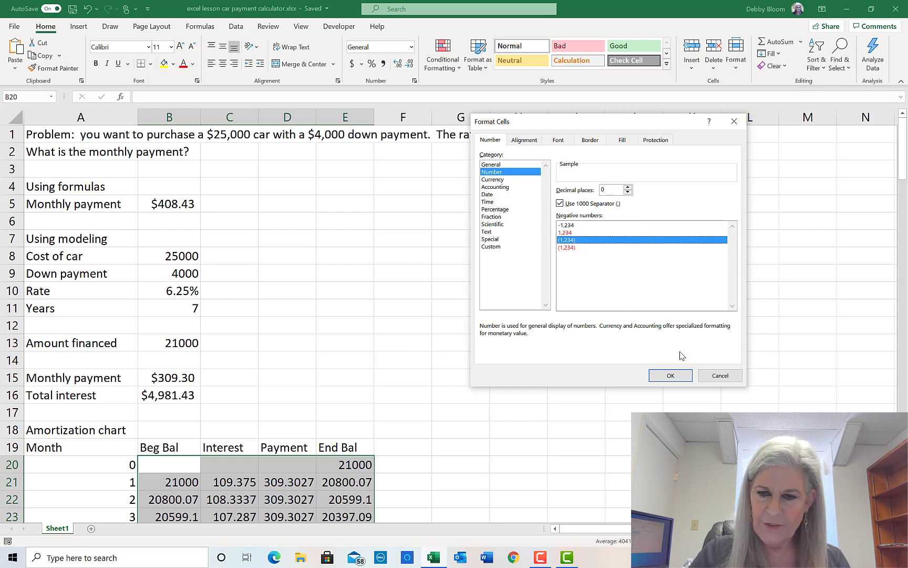
click(665, 376)
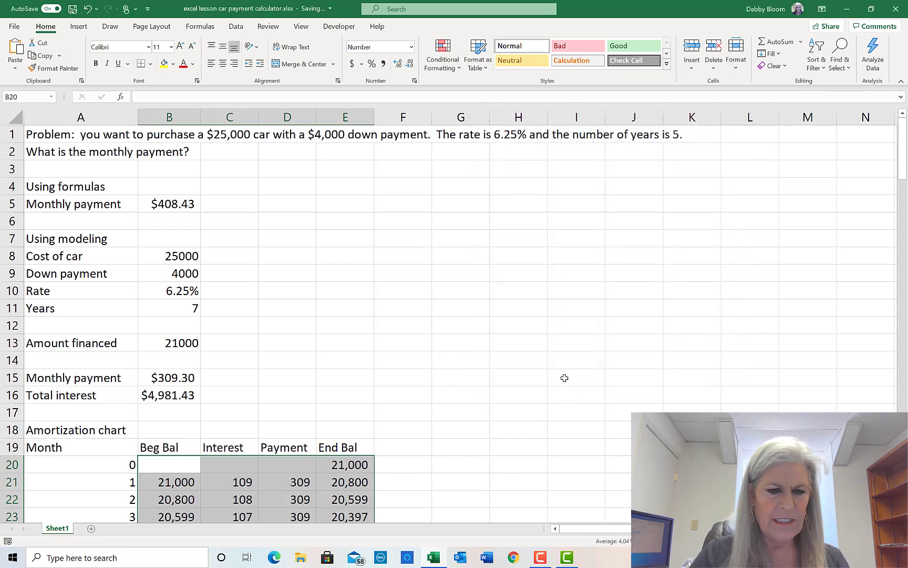
scroll(560, 369, down, 11)
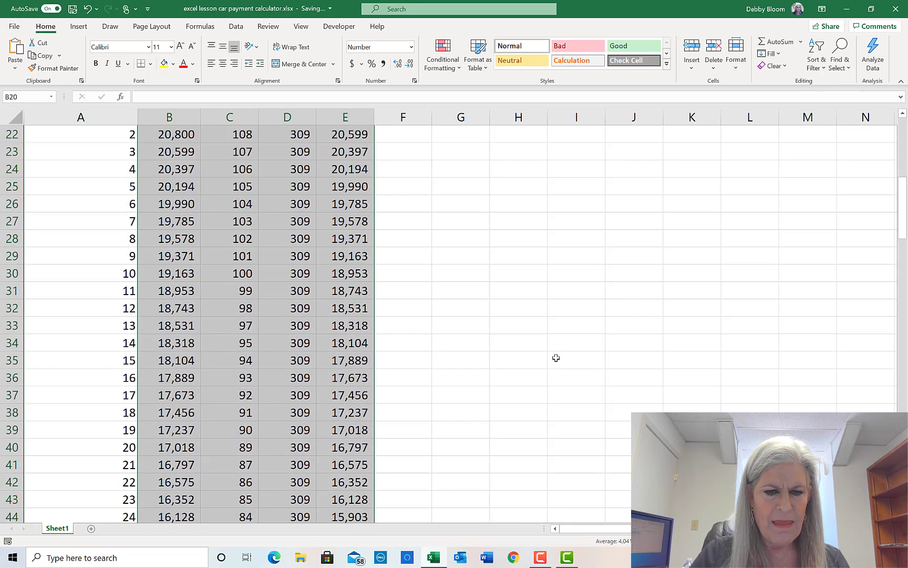
scroll(555, 355, down, 5)
scroll(553, 353, up, 7)
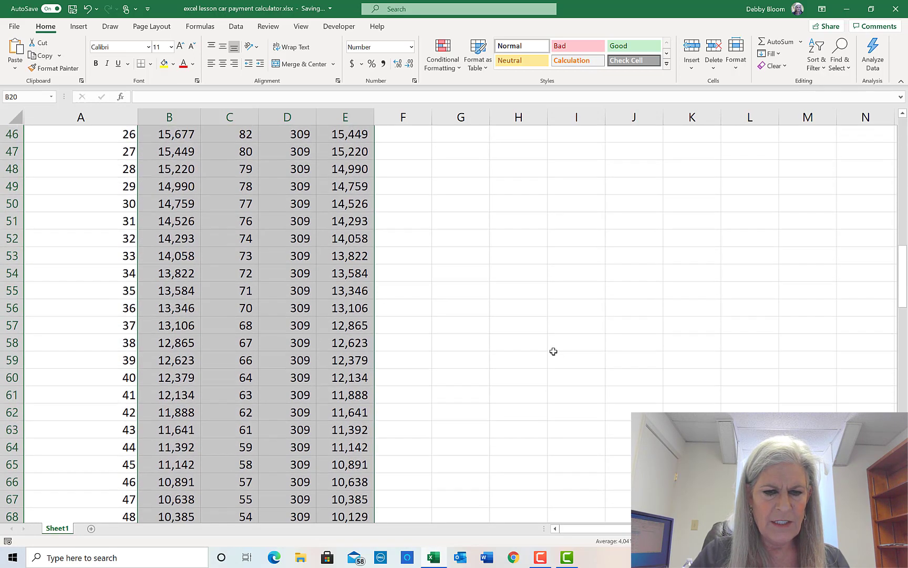
scroll(554, 351, up, 5)
scroll(554, 352, up, 1)
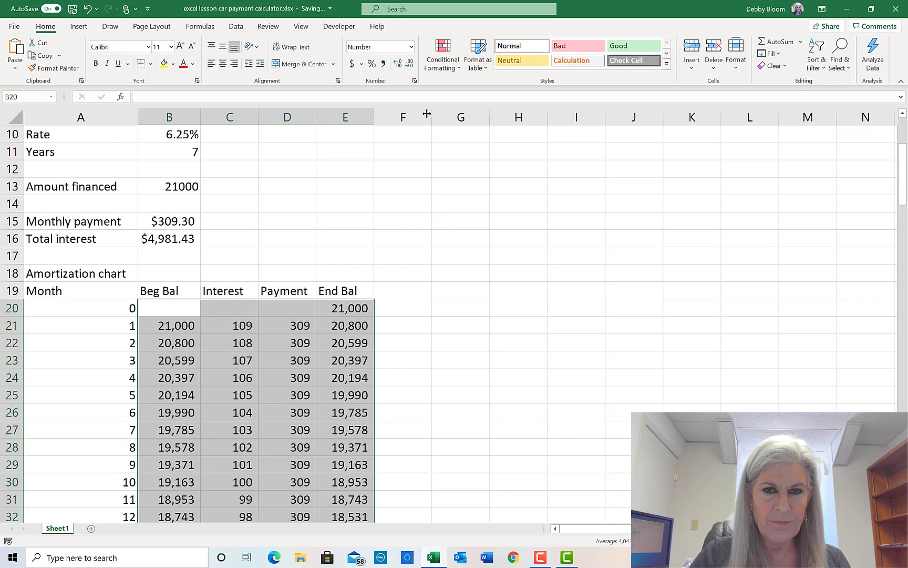
- Raise the chart figures to 2 decimal places in Format Cells, then return to cell A1
click(415, 81)
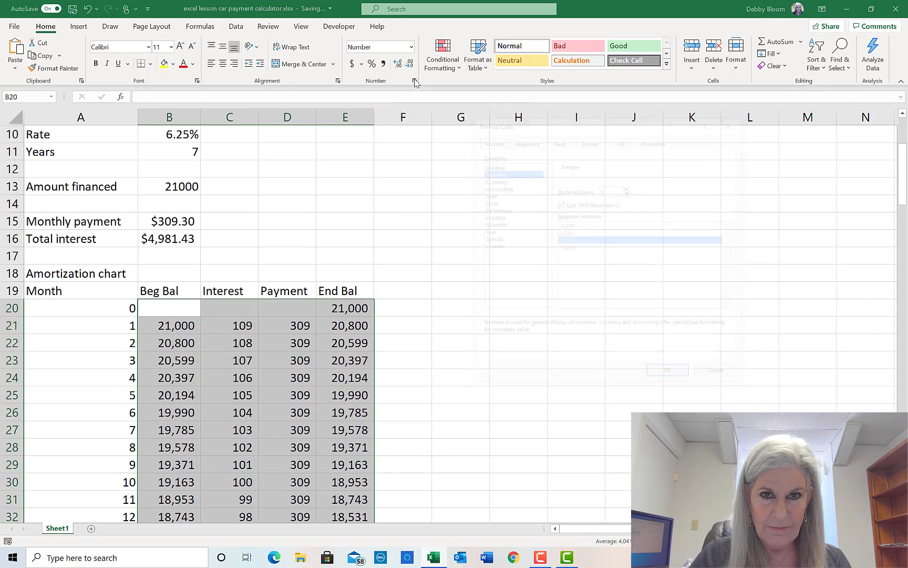
click(628, 187)
click(628, 187)
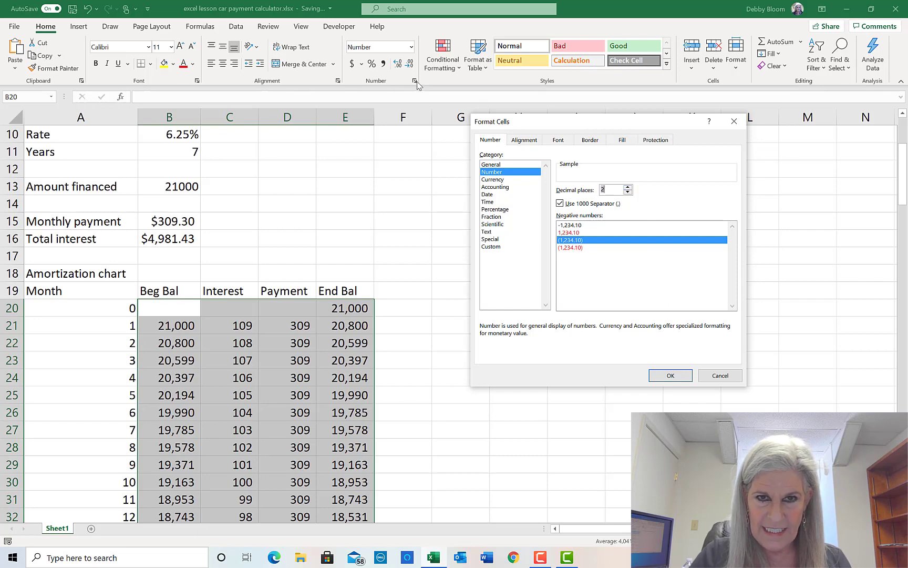
click(670, 375)
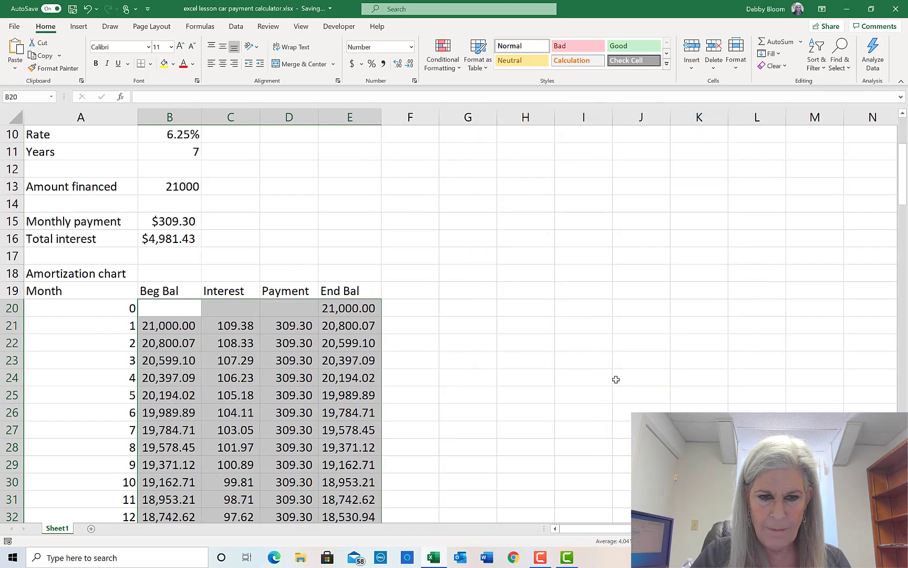
scroll(602, 360, down, 11)
scroll(592, 351, up, 11)
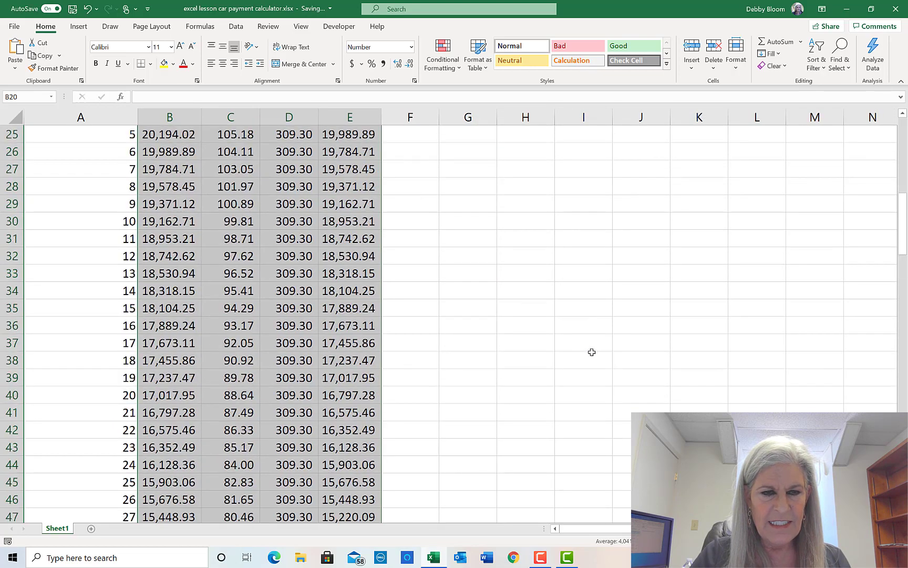
scroll(585, 349, up, 3)
click(73, 153)
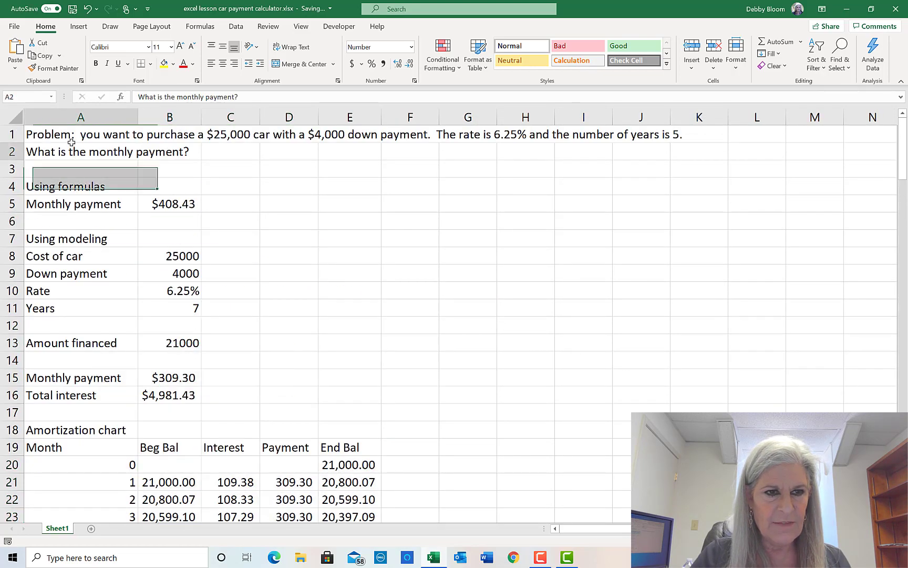
click(83, 135)
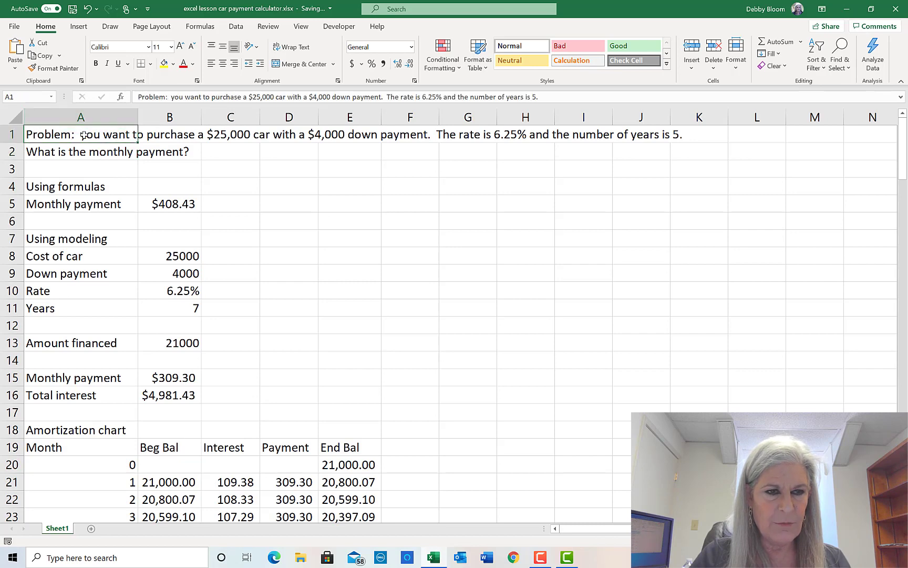